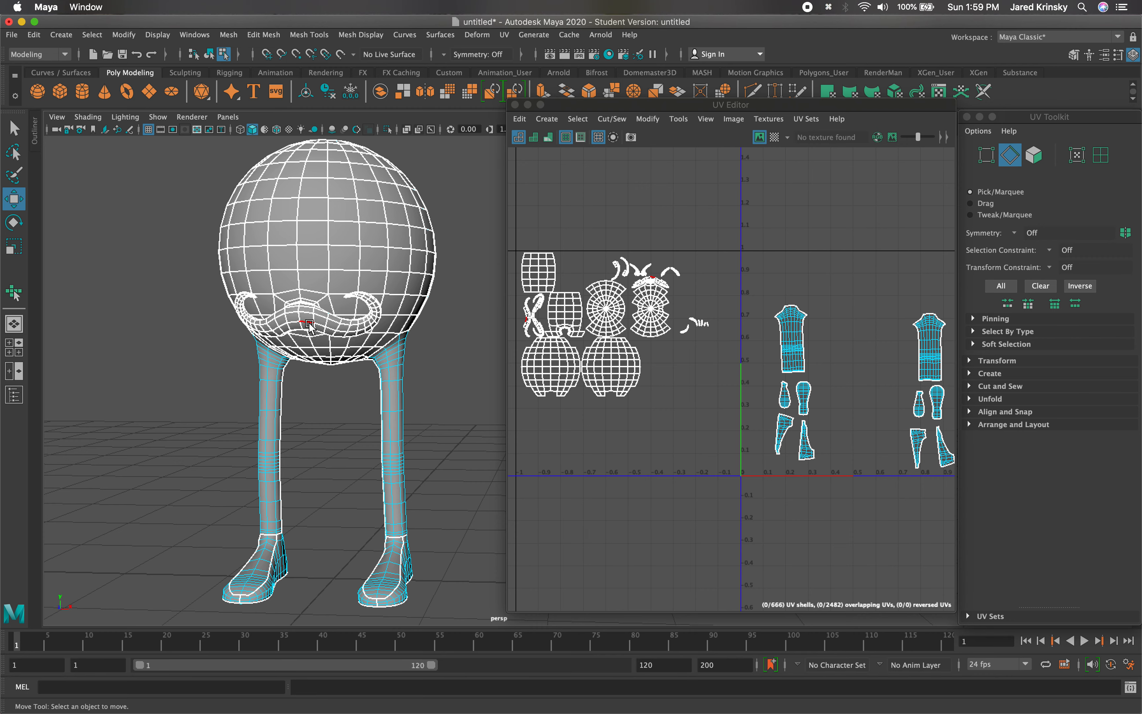
# Select the edge loop running along the upper border of the moustache.
pyautogui.doubleClick(309, 321)
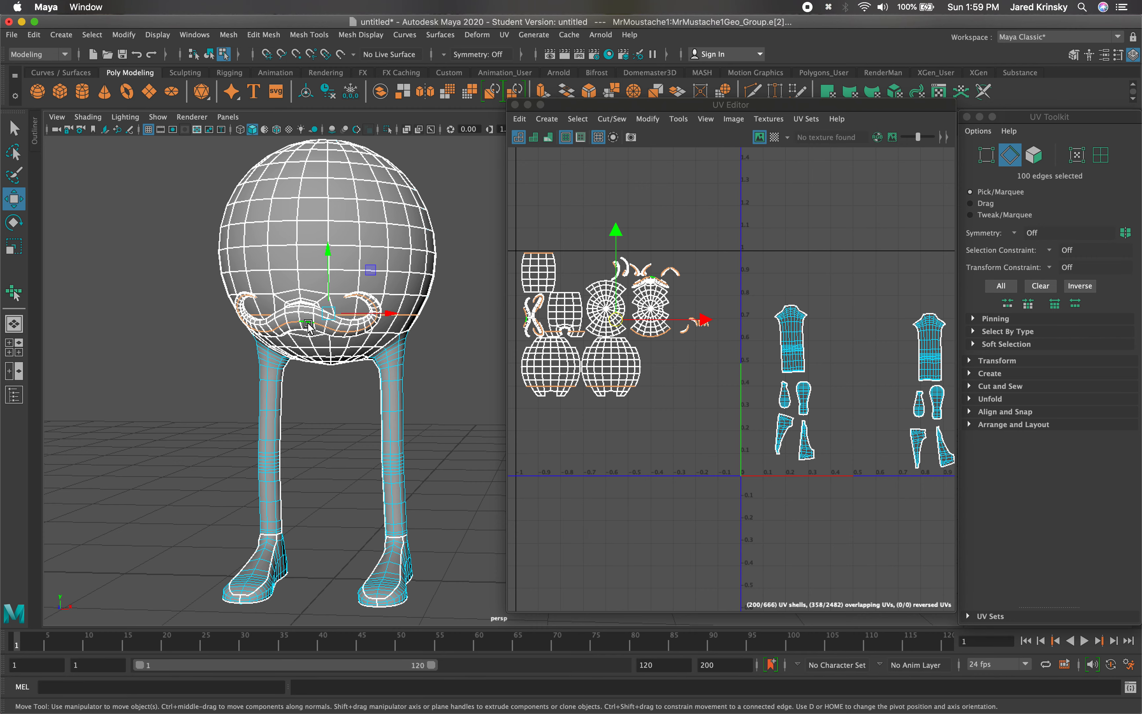
pyautogui.press('f')
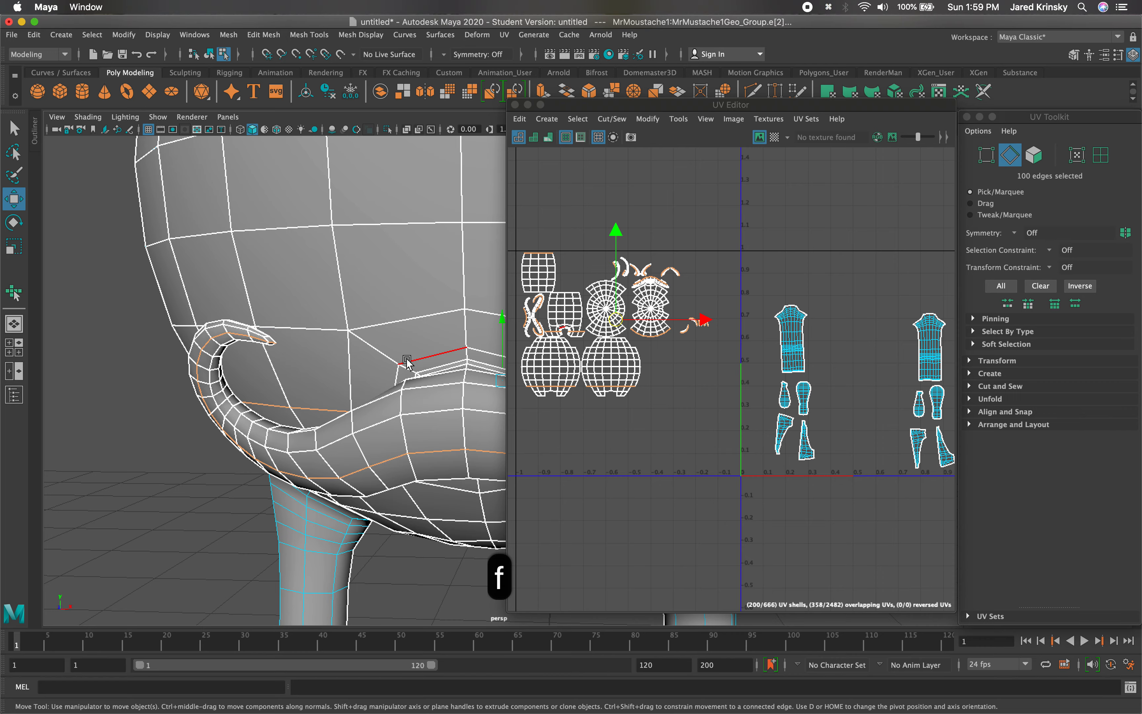
pyautogui.keyDown('alt'); pyautogui.moveTo(422, 373); pyautogui.dragTo(272, 306); pyautogui.keyUp('alt')
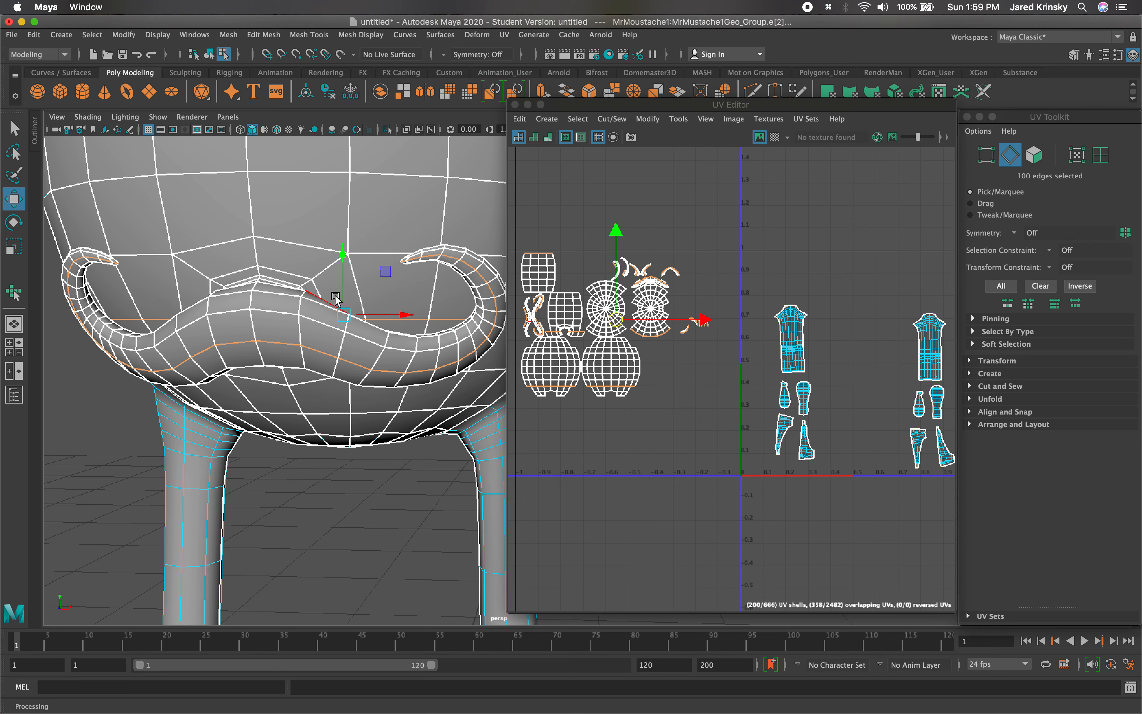
pyautogui.doubleClick(279, 321)
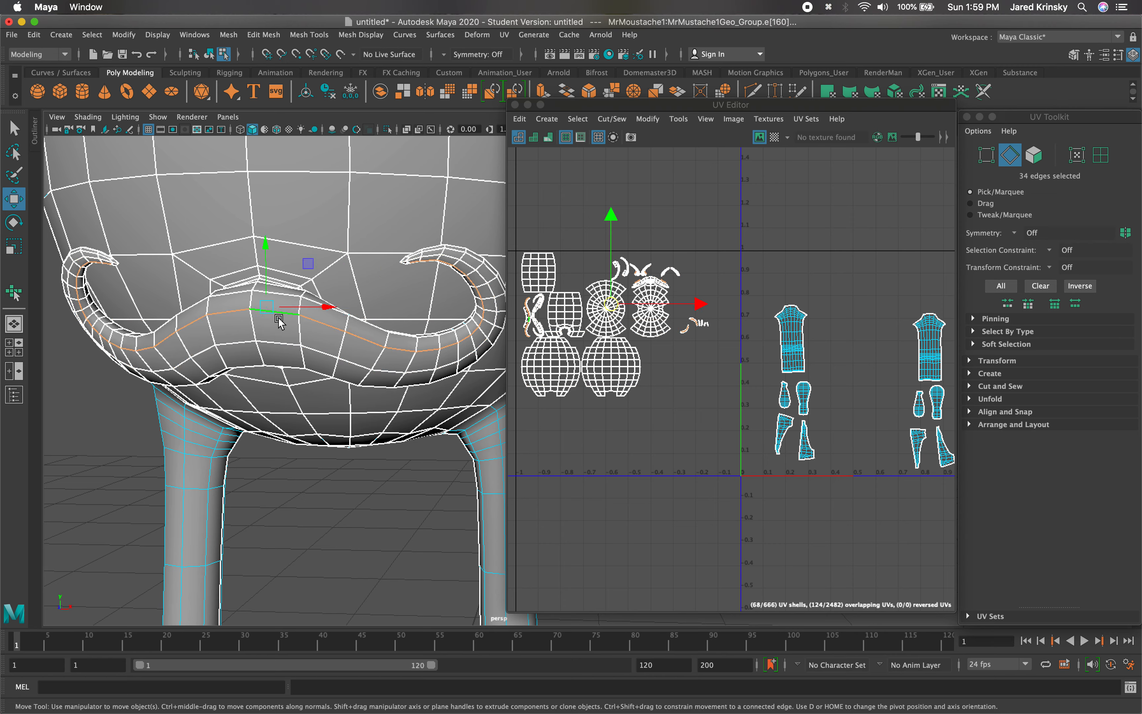
pyautogui.doubleClick(235, 297)
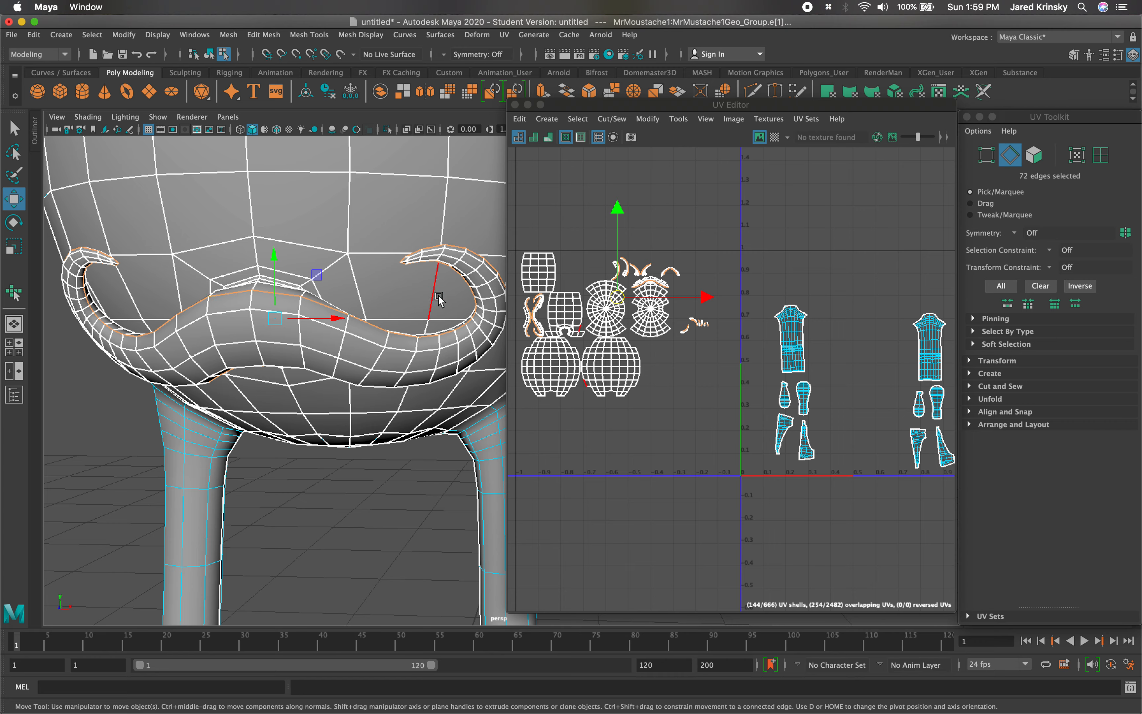
# Add the lengthwise edge loop just below the moustache's upper border to the selection.
pyautogui.moveTo(386, 344)
pyautogui.keyDown('alt'); pyautogui.mouseDown()
pyautogui.moveTo(397, 333)
pyautogui.moveTo(386, 343)
pyautogui.mouseUp(); pyautogui.keyUp('alt')
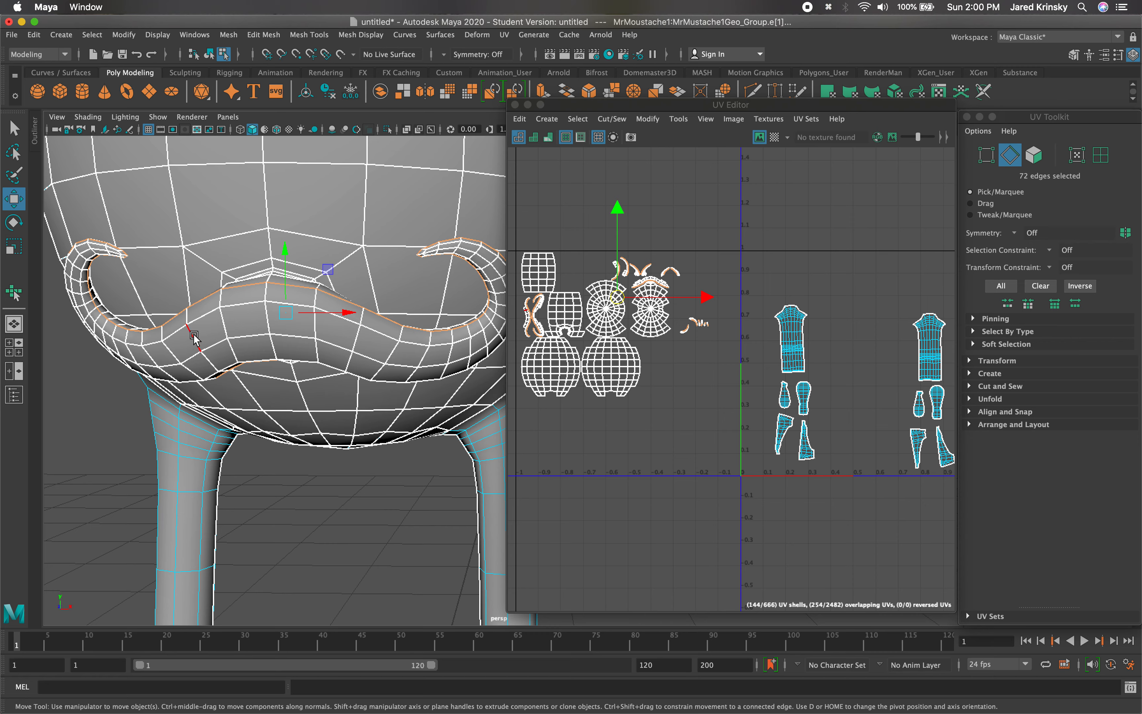
pyautogui.keyDown('shift'); pyautogui.doubleClick(260, 302); pyautogui.keyUp('shift')
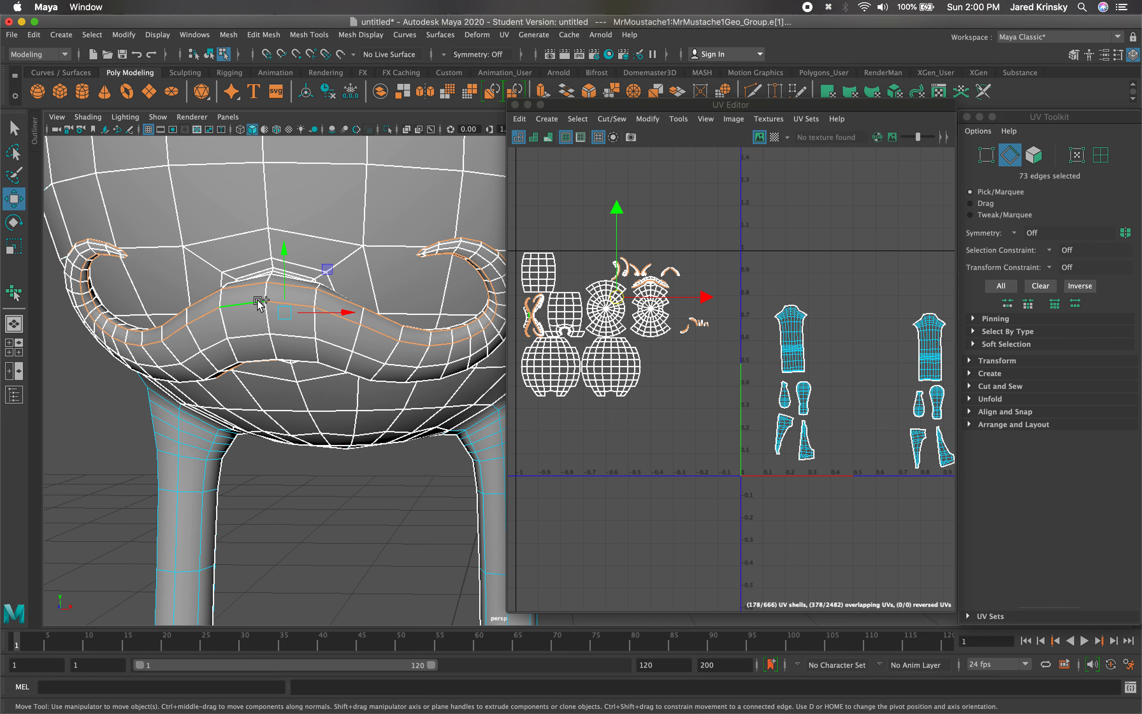
pyautogui.keyDown('shift'); pyautogui.doubleClick(252, 327); pyautogui.keyUp('shift')
pyautogui.press('super+z')
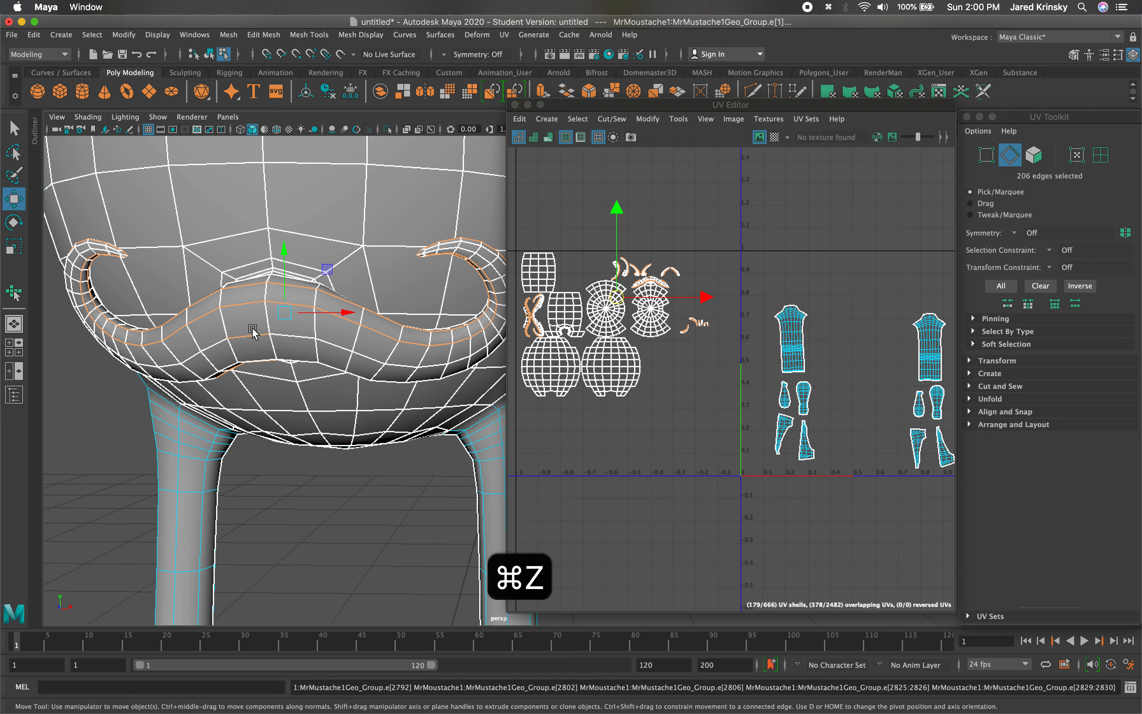
# Add the lengthwise edge loops along the moustache's lower border and its back side to the selection.
pyautogui.keyDown('alt'); pyautogui.moveTo(451, 347); pyautogui.dragTo(376, 364); pyautogui.keyUp('alt')
pyautogui.keyDown('shift'); pyautogui.click(273, 359); pyautogui.keyUp('shift')
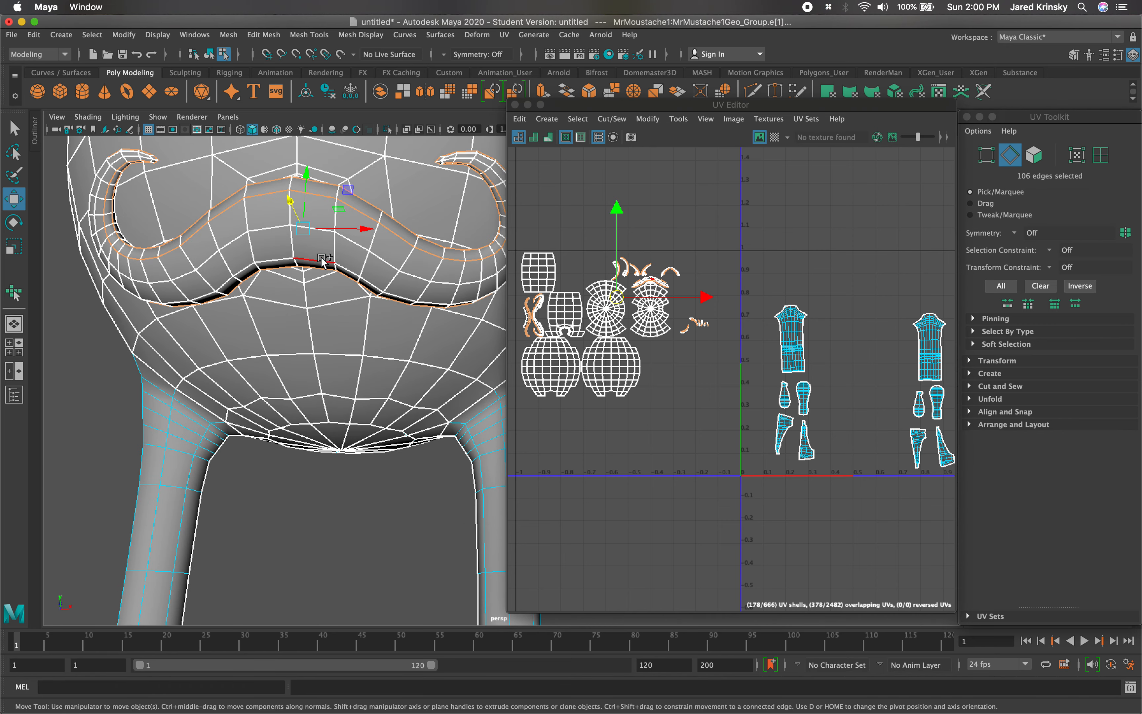
pyautogui.keyDown('shift'); pyautogui.click(320, 258); pyautogui.keyUp('shift')
pyautogui.keyDown('alt'); pyautogui.moveTo(319, 263); pyautogui.dragTo(213, 222); pyautogui.keyUp('alt')
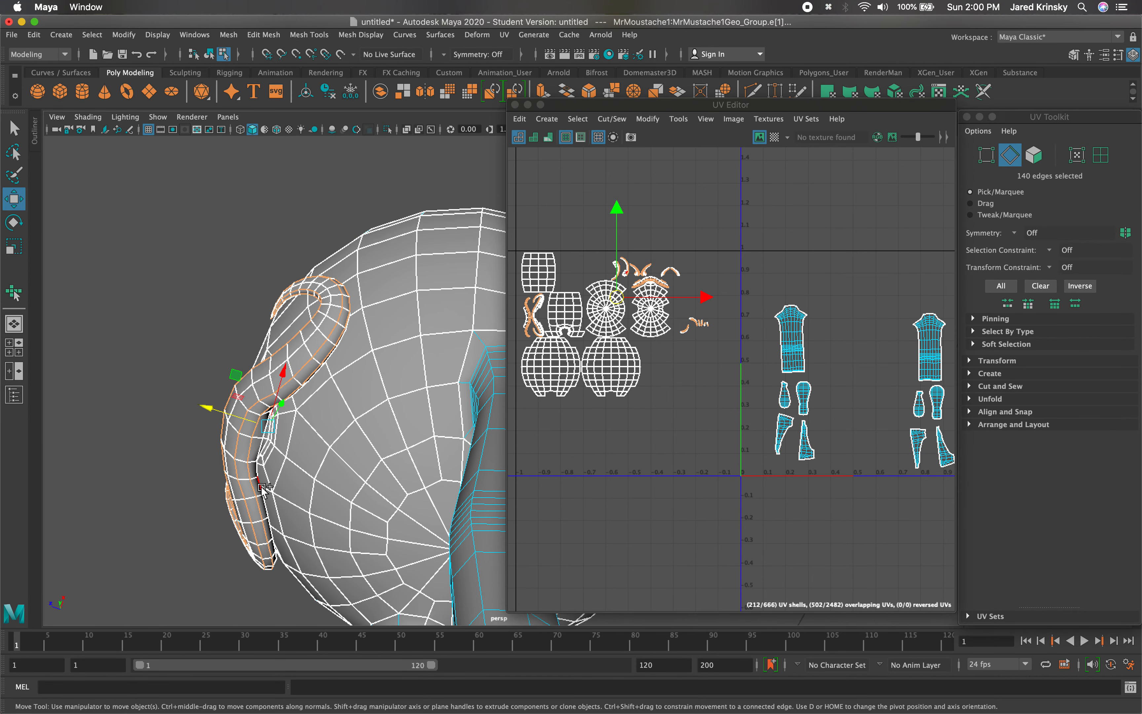
pyautogui.keyDown('shift'); pyautogui.doubleClick(265, 476); pyautogui.keyUp('shift')
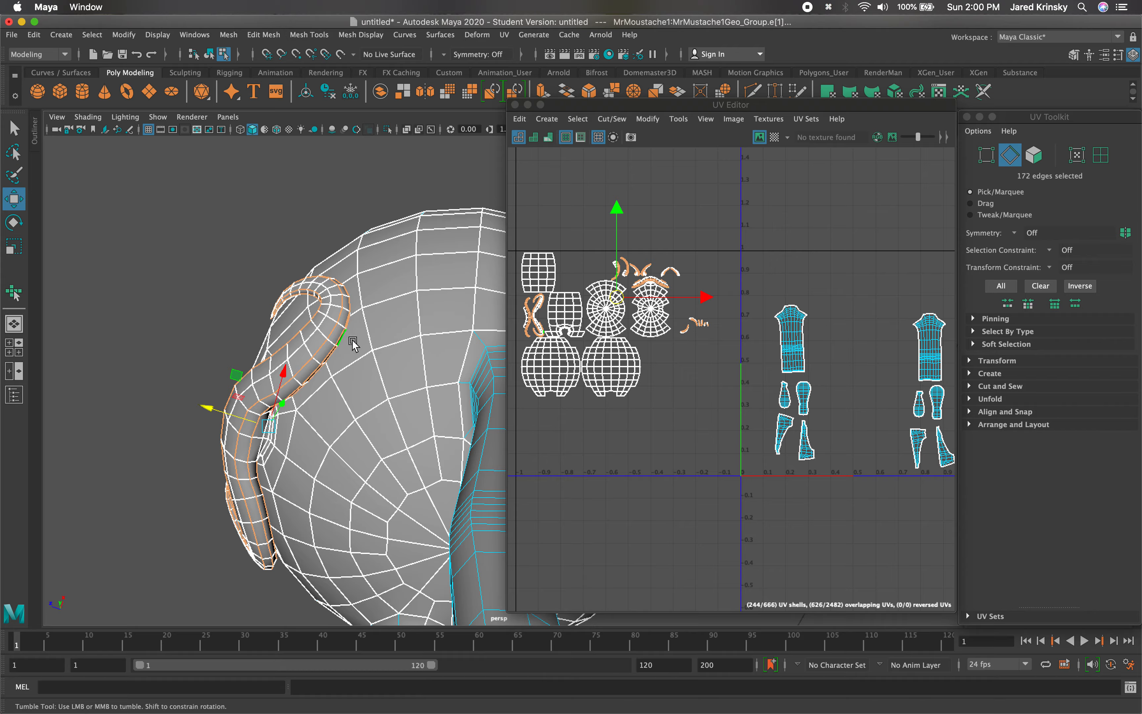
# Add the edge loop around the opening inside the body, where the moustache attaches, to the selection.
pyautogui.moveTo(342, 343)
pyautogui.keyDown('alt'); pyautogui.mouseDown()
pyautogui.moveTo(403, 377)
pyautogui.moveTo(324, 449)
pyautogui.moveTo(204, 449)
pyautogui.moveTo(323, 434)
pyautogui.moveTo(378, 387)
pyautogui.moveTo(345, 366)
pyautogui.mouseUp(); pyautogui.keyUp('alt')
pyautogui.scroll(-5, 379, 387)
pyautogui.scroll(15, 382, 387)
pyautogui.keyDown('alt'); pyautogui.moveTo(345, 368); pyautogui.dragTo(277, 388, button='middle'); pyautogui.keyUp('alt')
pyautogui.keyDown('alt'); pyautogui.moveTo(277, 387); pyautogui.dragTo(44, 565, button='right'); pyautogui.keyUp('alt')
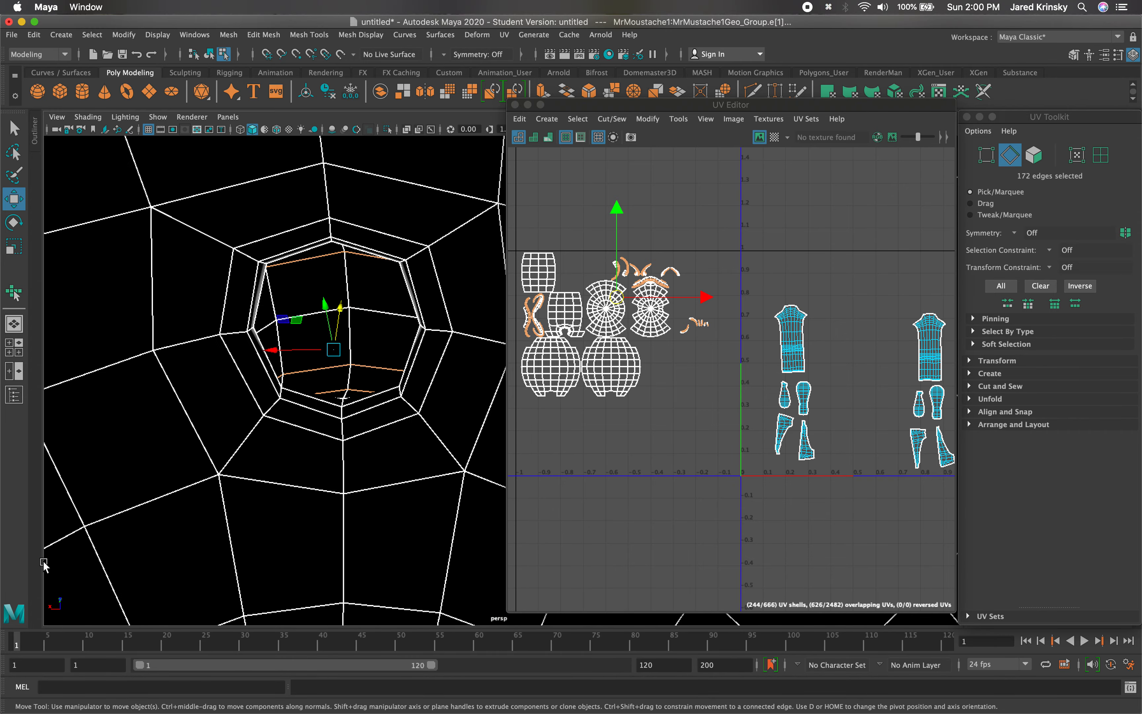
pyautogui.keyDown('alt'); pyautogui.moveTo(257, 430); pyautogui.dragTo(252, 412); pyautogui.keyUp('alt')
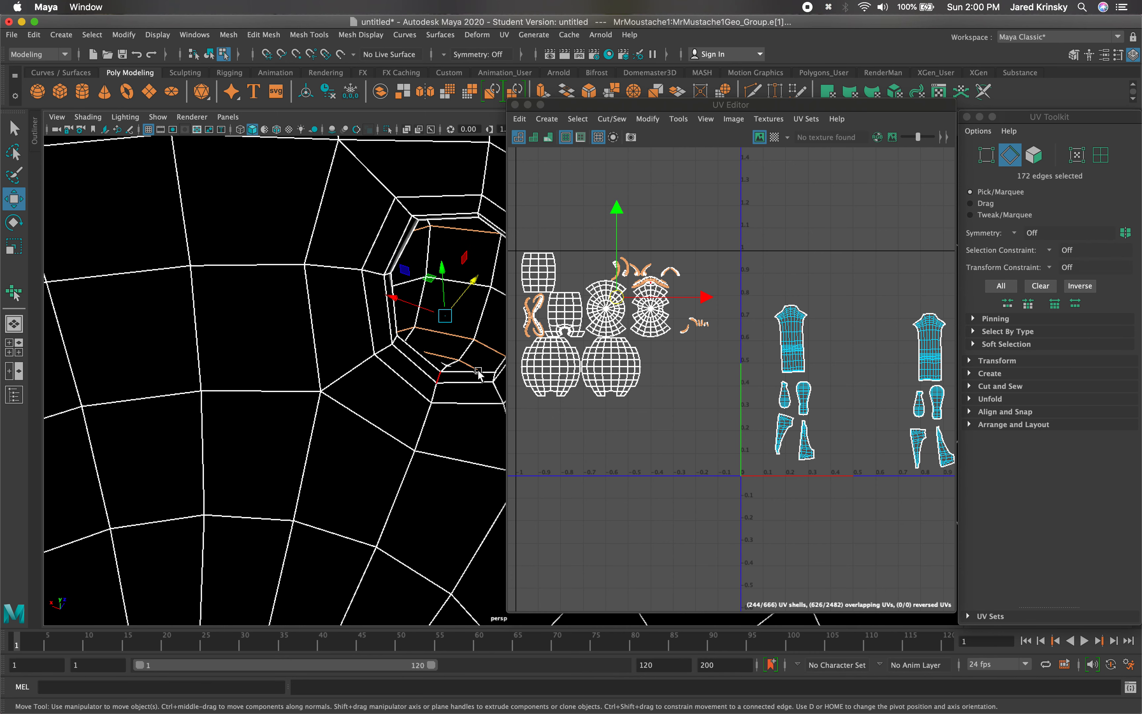
pyautogui.scroll(5, 490, 370)
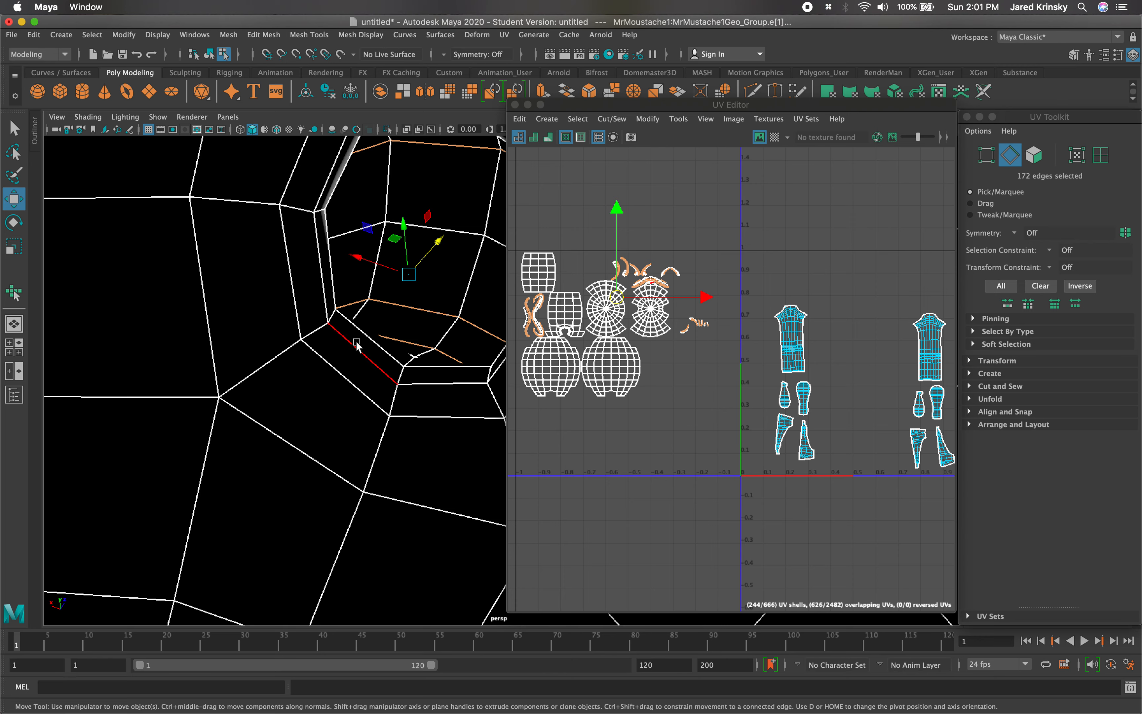
pyautogui.keyDown('shift'); pyautogui.doubleClick(418, 370); pyautogui.keyUp('shift')
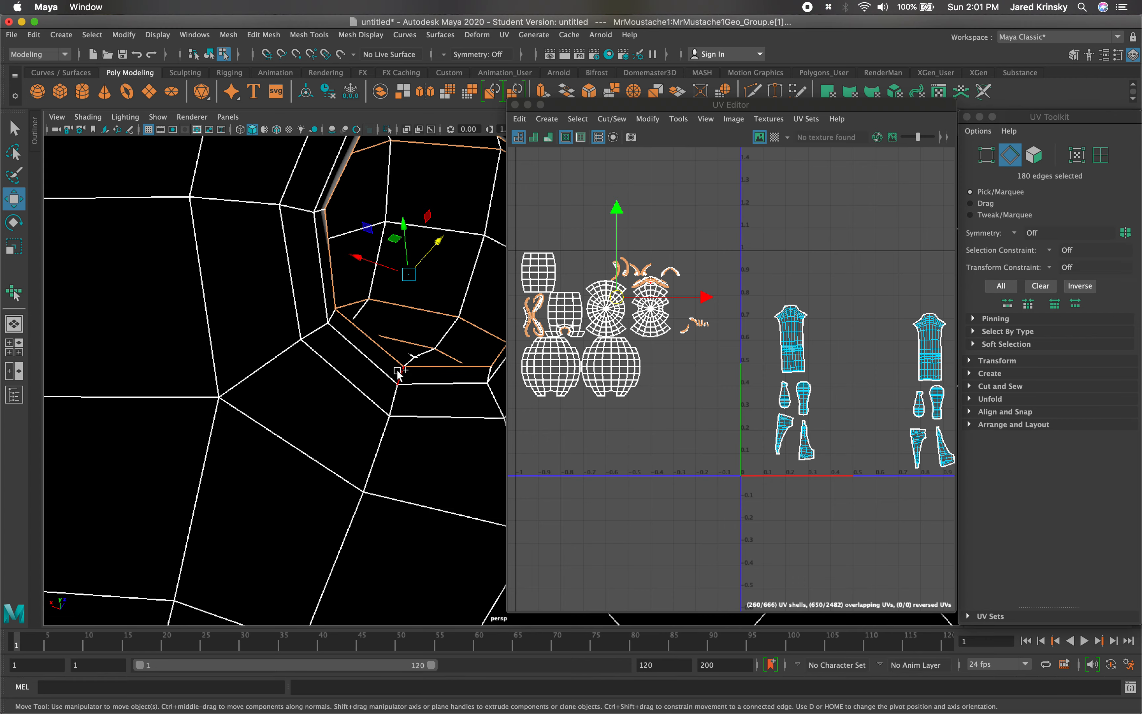
# Add the remaining lengthwise edge loop on the back of the moustache to the selection.
pyautogui.scroll(-2, 410, 375)
pyautogui.keyDown('alt'); pyautogui.moveTo(446, 370); pyautogui.dragTo(344, 362); pyautogui.keyUp('alt')
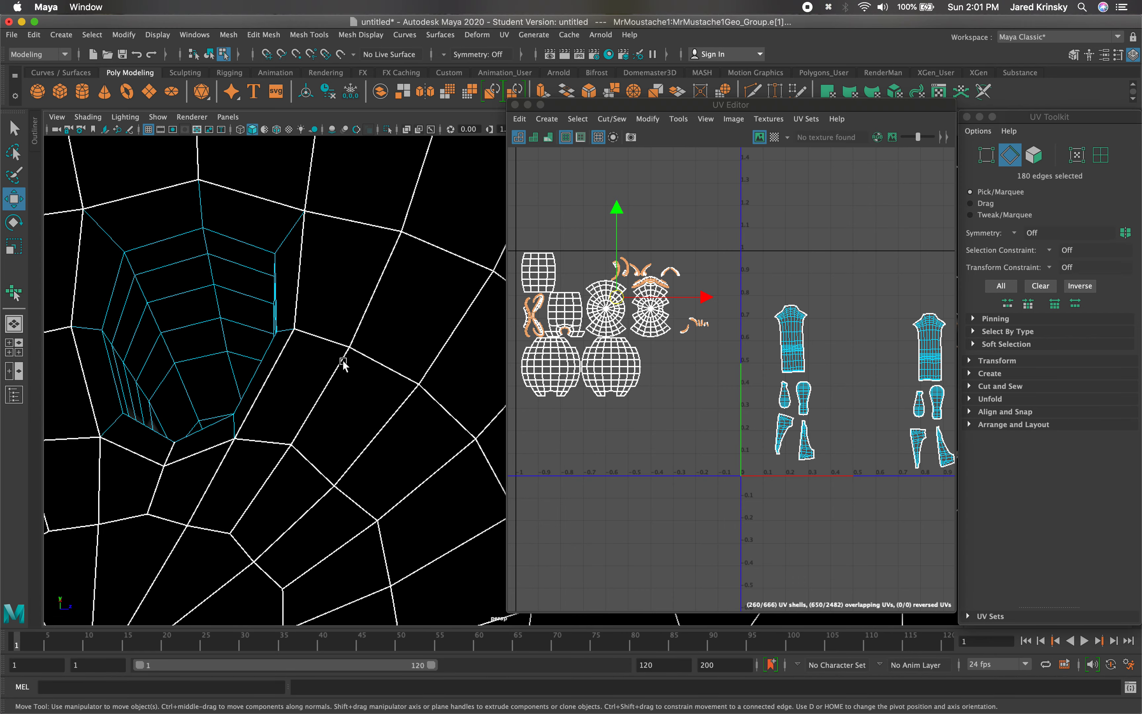
pyautogui.scroll(-5, 378, 378)
pyautogui.keyDown('alt'); pyautogui.moveTo(428, 405); pyautogui.dragTo(4, 201); pyautogui.keyUp('alt')
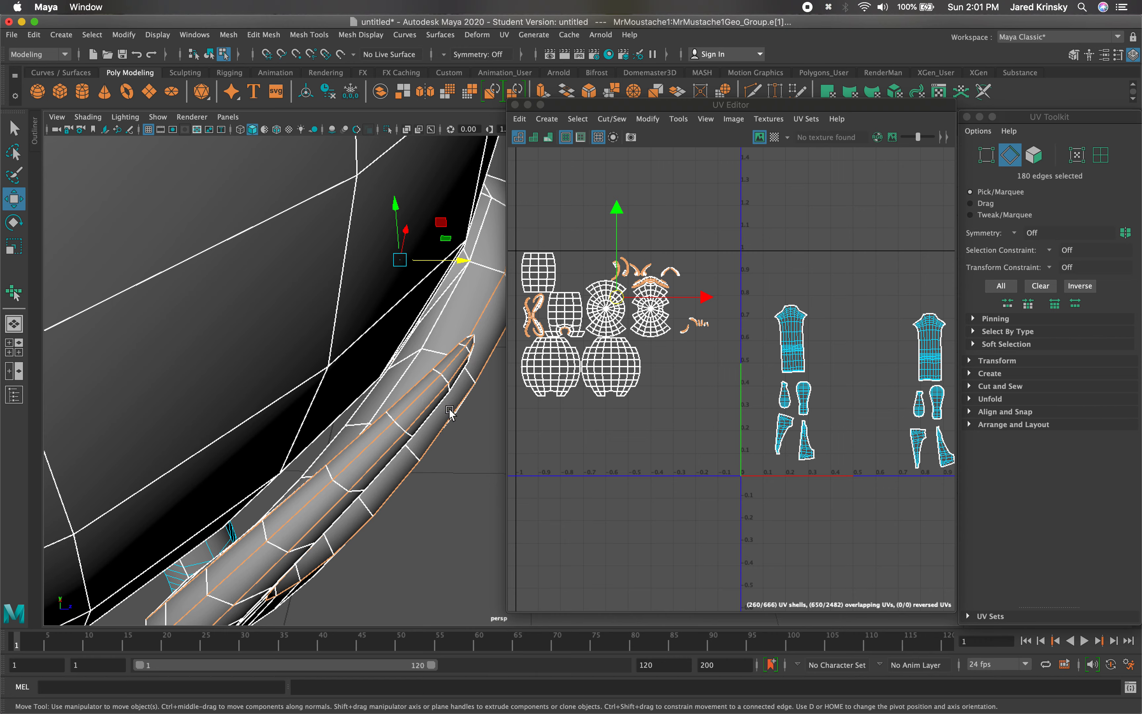
pyautogui.moveTo(449, 410)
pyautogui.keyDown('alt'); pyautogui.mouseDown()
pyautogui.moveTo(464, 397)
pyautogui.moveTo(469, 405)
pyautogui.mouseUp(); pyautogui.keyUp('alt')
pyautogui.keyDown('shift'); pyautogui.doubleClick(385, 394); pyautogui.keyUp('shift')
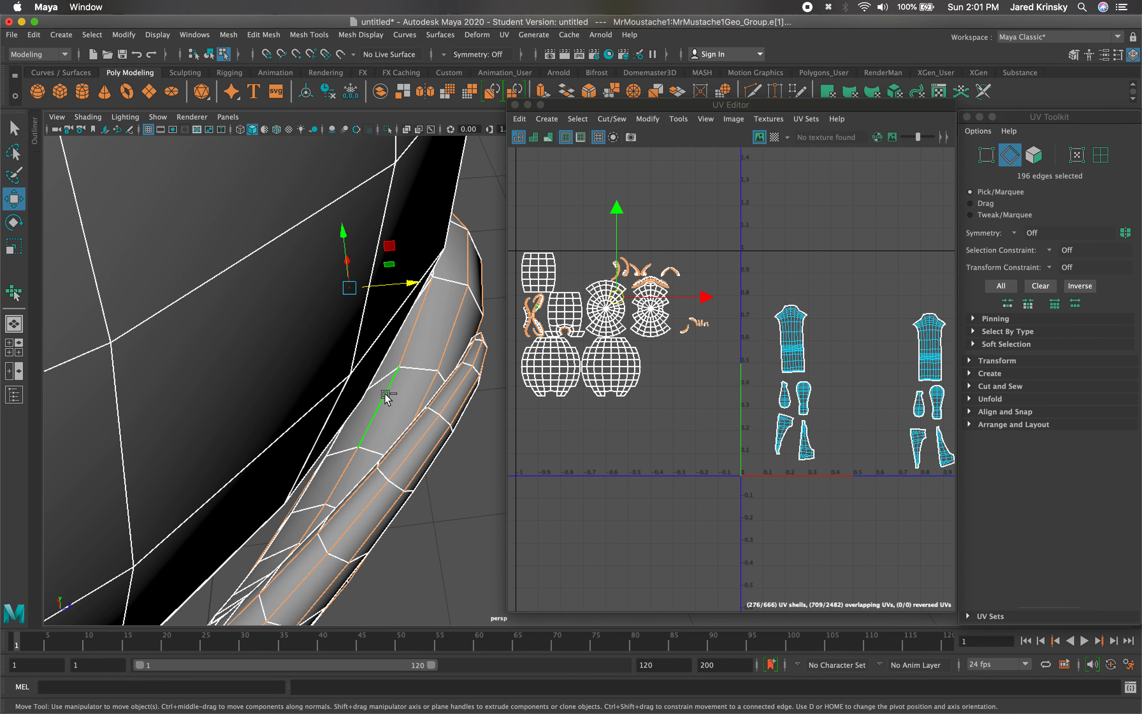
pyautogui.keyDown('shift'); pyautogui.doubleClick(305, 489); pyautogui.keyUp('shift')
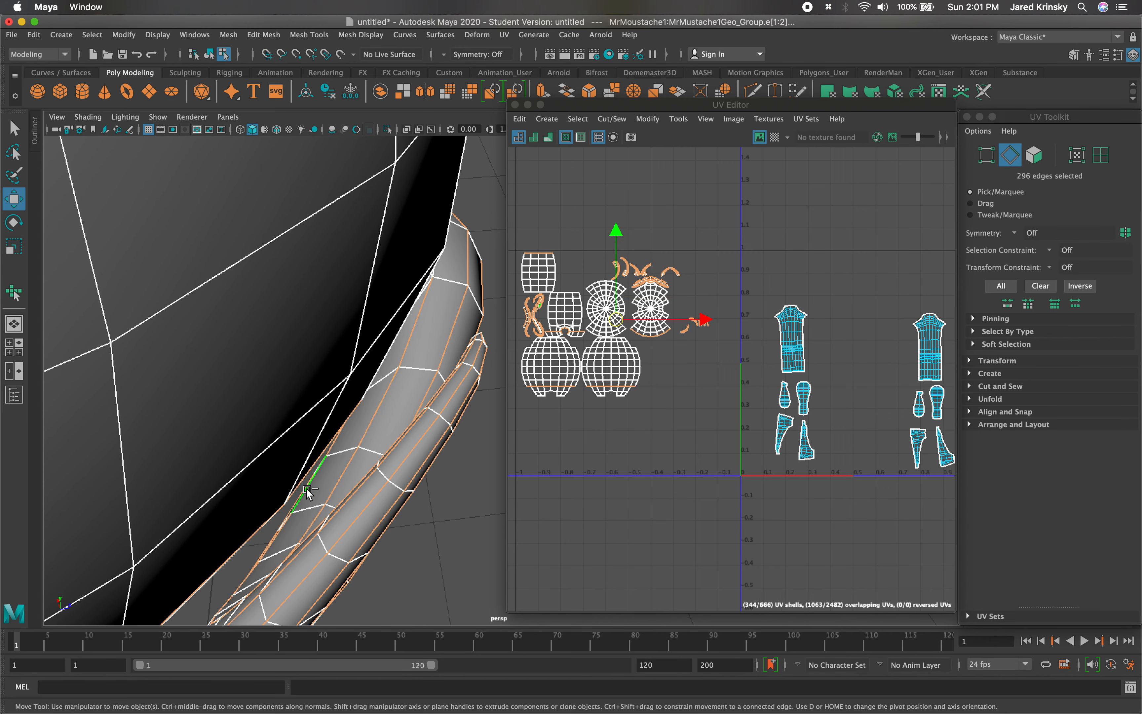
pyautogui.press('super+z')
pyautogui.press('super+z')
pyautogui.press('super+z')
pyautogui.press('super+z')
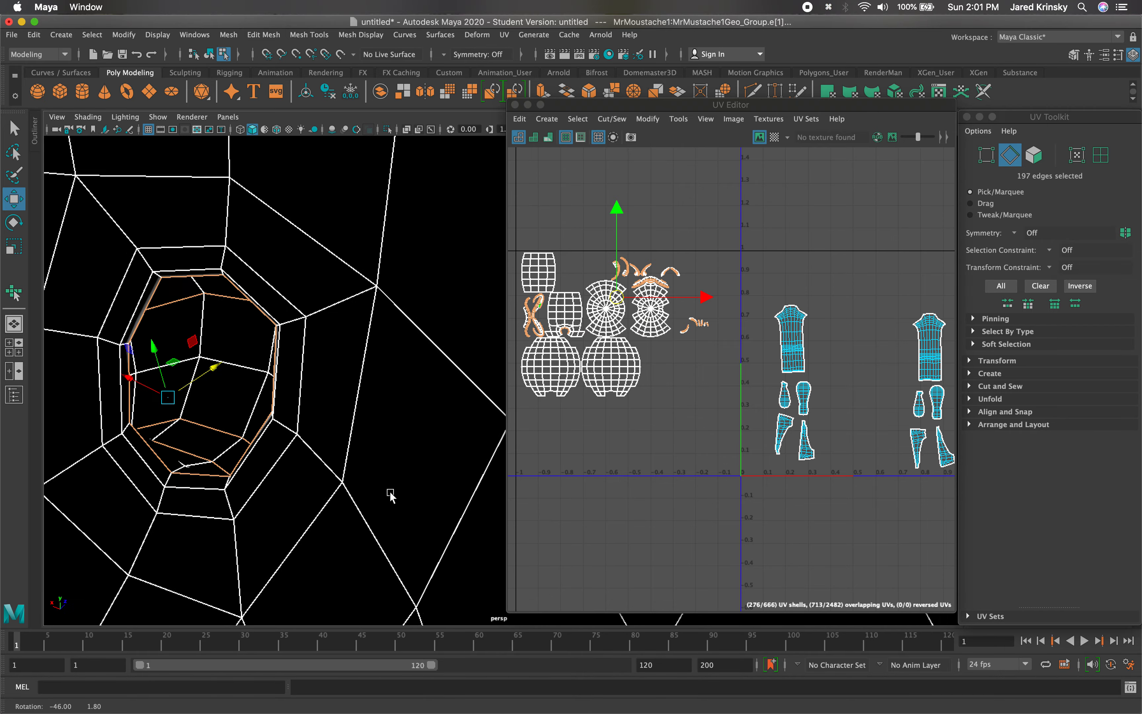
# Add the unselected lengthwise edges on the front of the moustache's left curl to the selection.
pyautogui.keyDown('alt'); pyautogui.moveTo(400, 497); pyautogui.dragTo(226, 420); pyautogui.keyUp('alt')
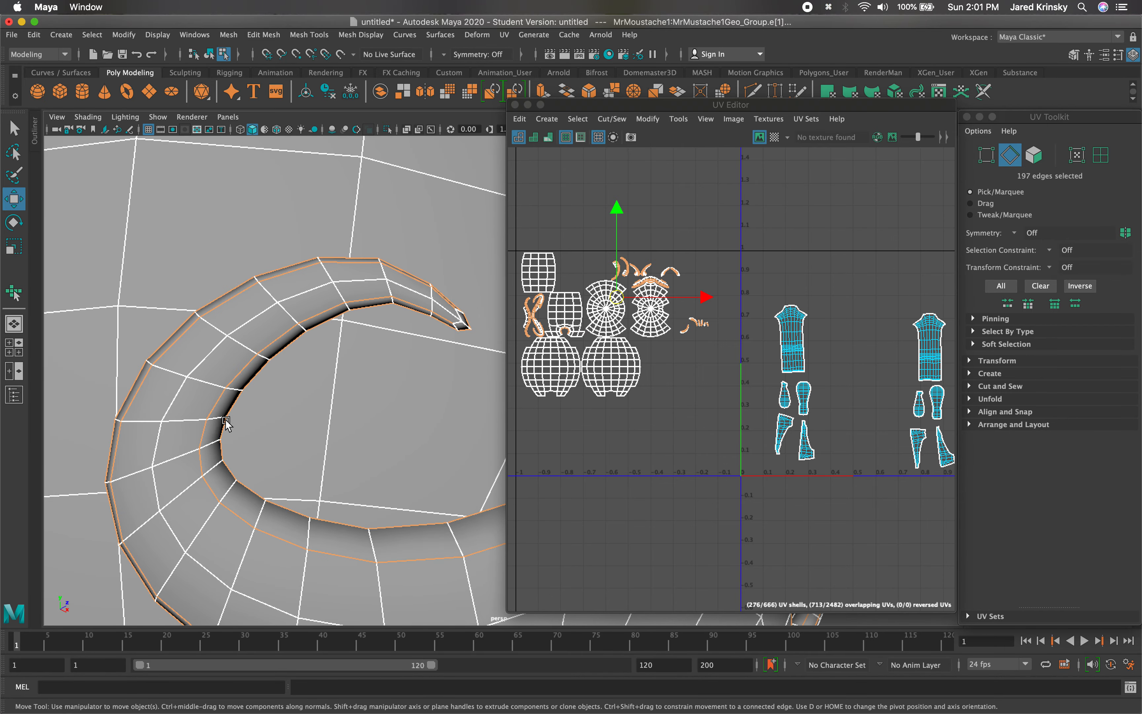
pyautogui.keyDown('shift'); pyautogui.click(445, 331); pyautogui.keyUp('shift')
pyautogui.keyDown('shift'); pyautogui.doubleClick(171, 543); pyautogui.keyUp('shift')
pyautogui.scroll(-3, 289, 610)
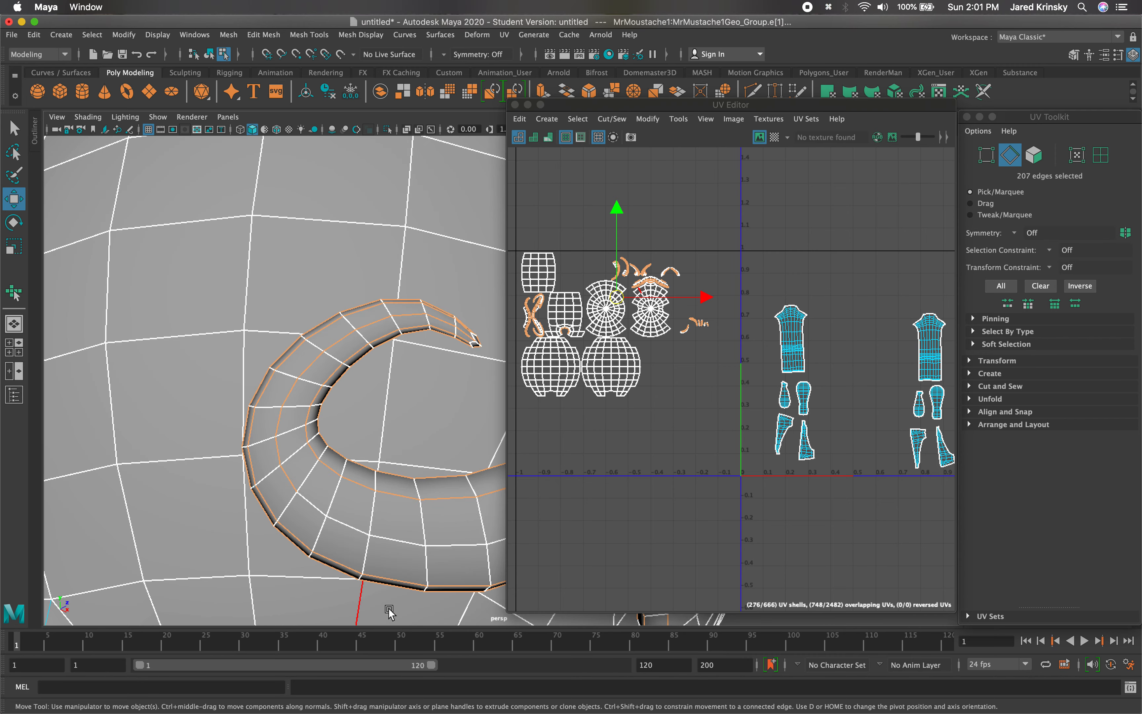
pyautogui.keyDown('shift'); pyautogui.doubleClick(461, 534); pyautogui.keyUp('shift')
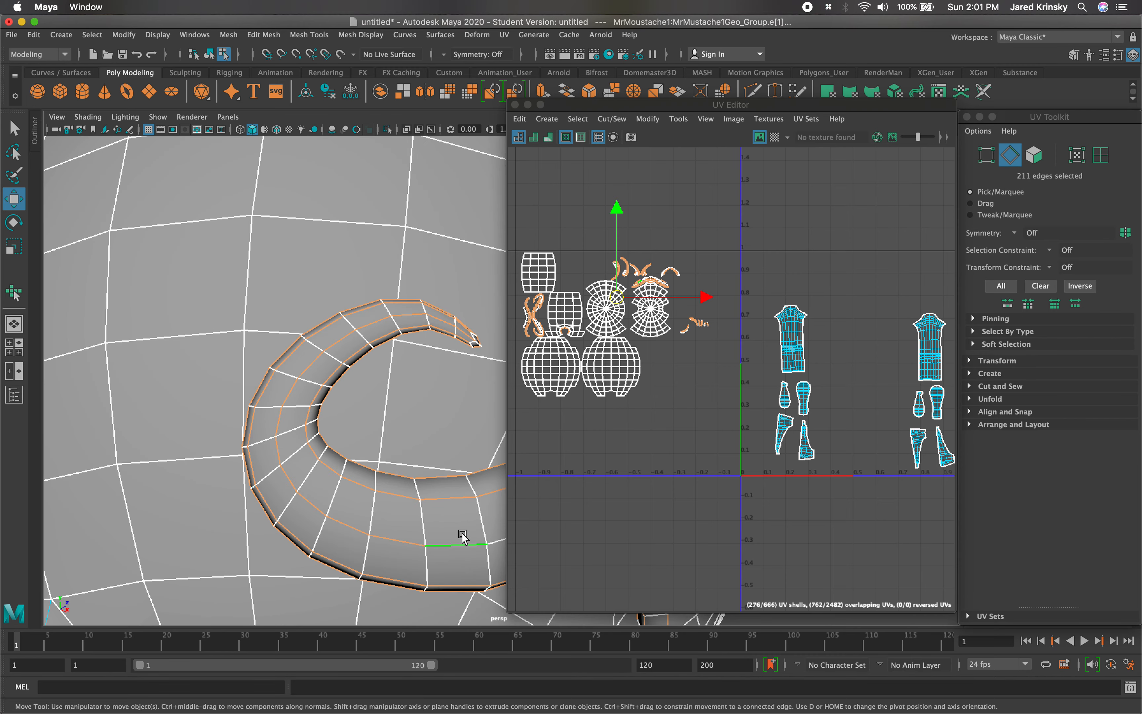
# Extend the lengthwise edge selection across the moustache's front from its middle into the right curl.
pyautogui.keyDown('alt'); pyautogui.moveTo(462, 533); pyautogui.dragTo(184, 414); pyautogui.keyUp('alt')
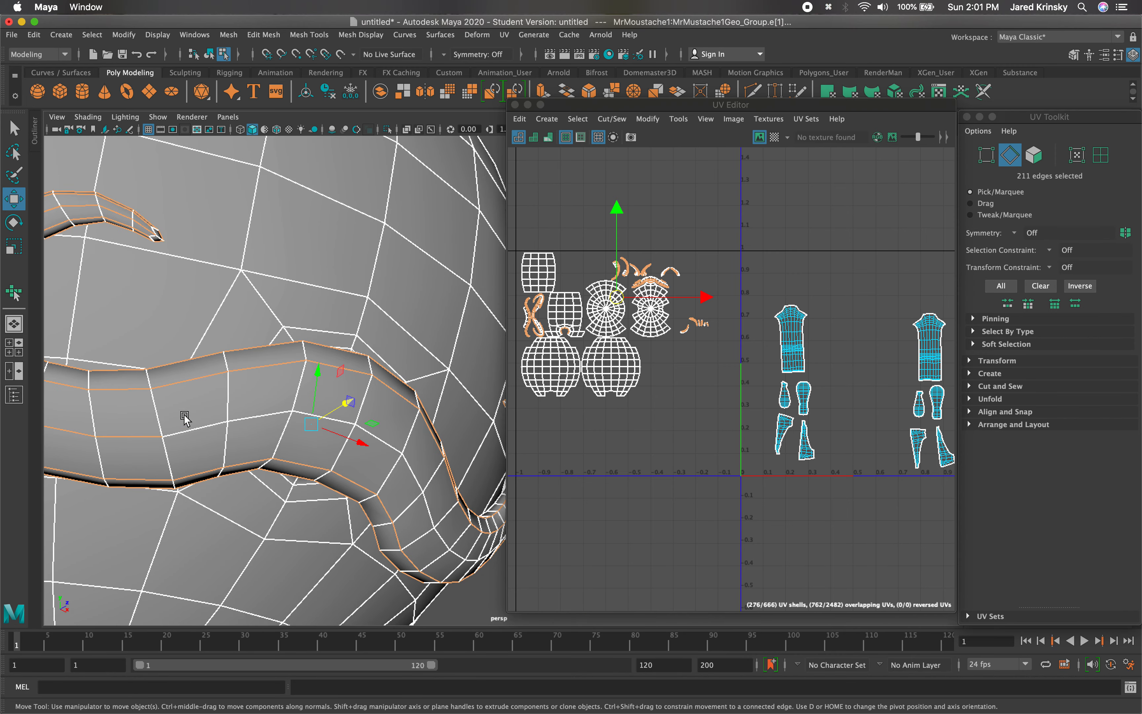
pyautogui.keyDown('shift'); pyautogui.doubleClick(457, 557); pyautogui.keyUp('shift')
pyautogui.keyDown('alt'); pyautogui.moveTo(458, 558); pyautogui.dragTo(231, 442); pyautogui.keyUp('alt')
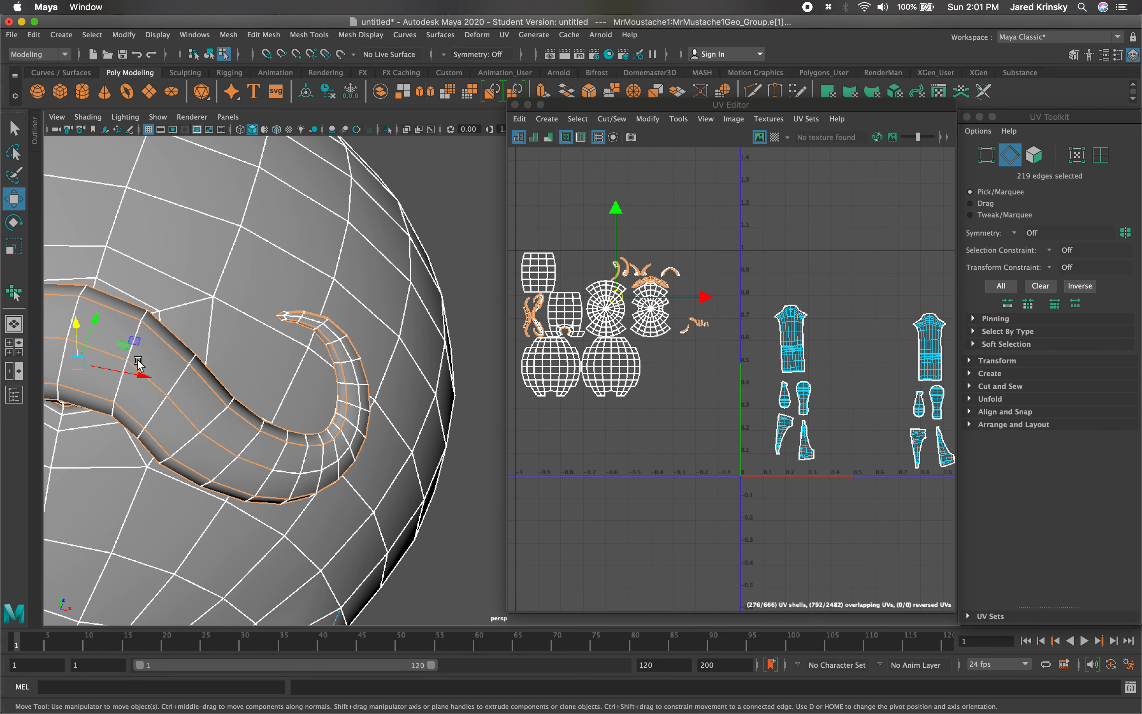
pyautogui.keyDown('shift'); pyautogui.doubleClick(304, 474); pyautogui.keyUp('shift')
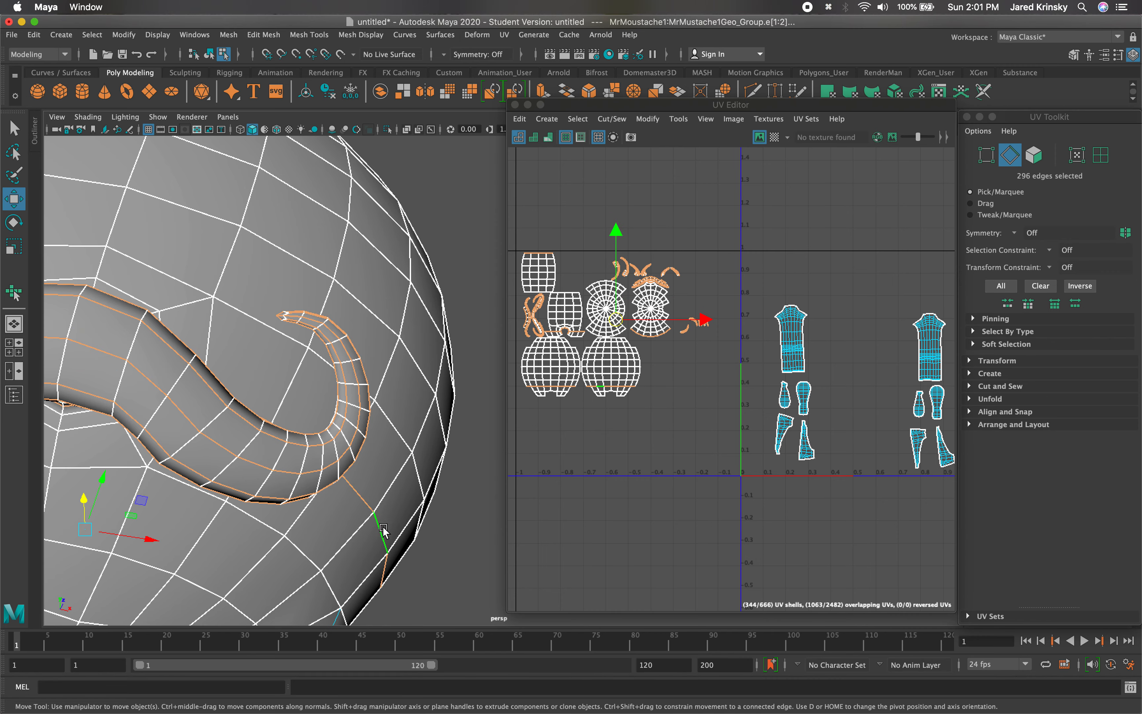
pyautogui.keyDown('alt'); pyautogui.moveTo(383, 530); pyautogui.dragTo(427, 363); pyautogui.keyUp('alt')
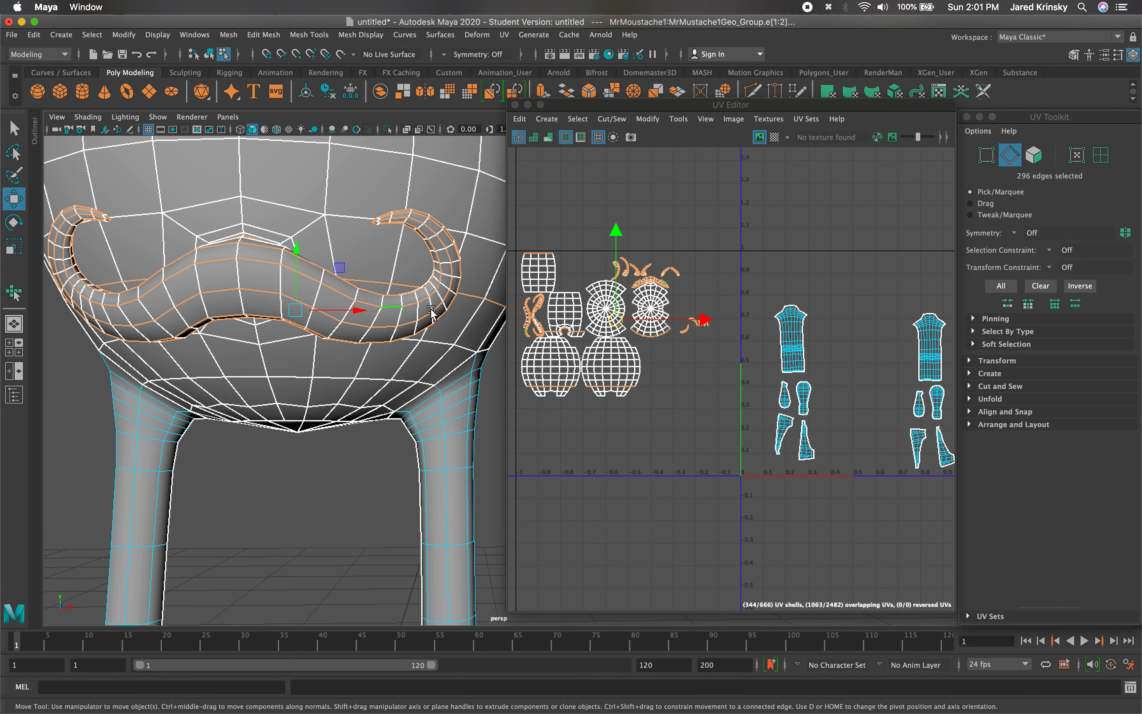
pyautogui.keyDown('alt'); pyautogui.moveTo(431, 312); pyautogui.dragTo(369, 399, button='right'); pyautogui.keyUp('alt')
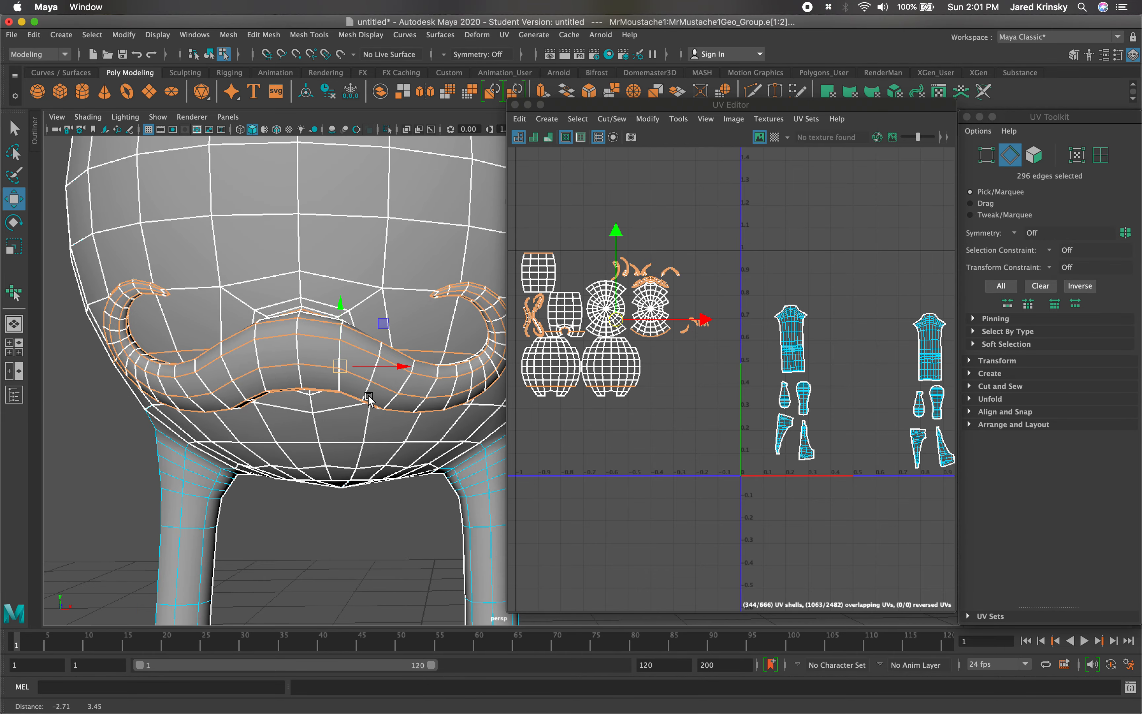
# Add the crosswise edge loops from the moustache's center through its right half to the selection.
pyautogui.keyDown('shift'); pyautogui.doubleClick(298, 324); pyautogui.keyUp('shift')
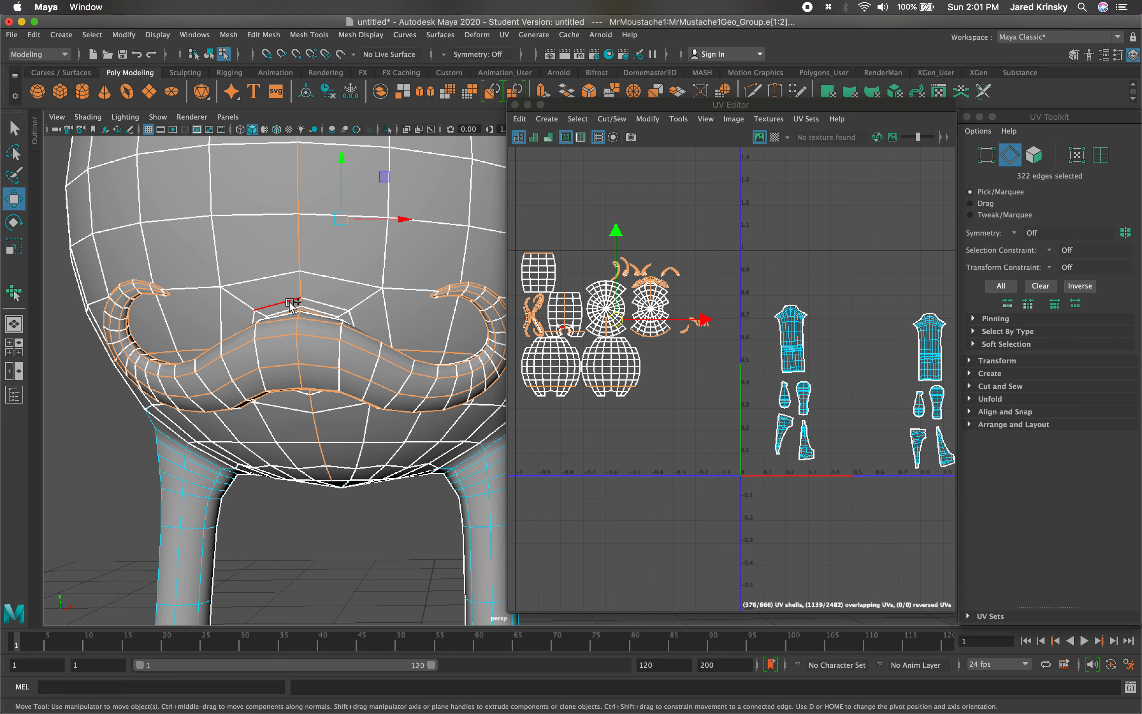
pyautogui.keyDown('shift'); pyautogui.doubleClick(341, 331); pyautogui.keyUp('shift')
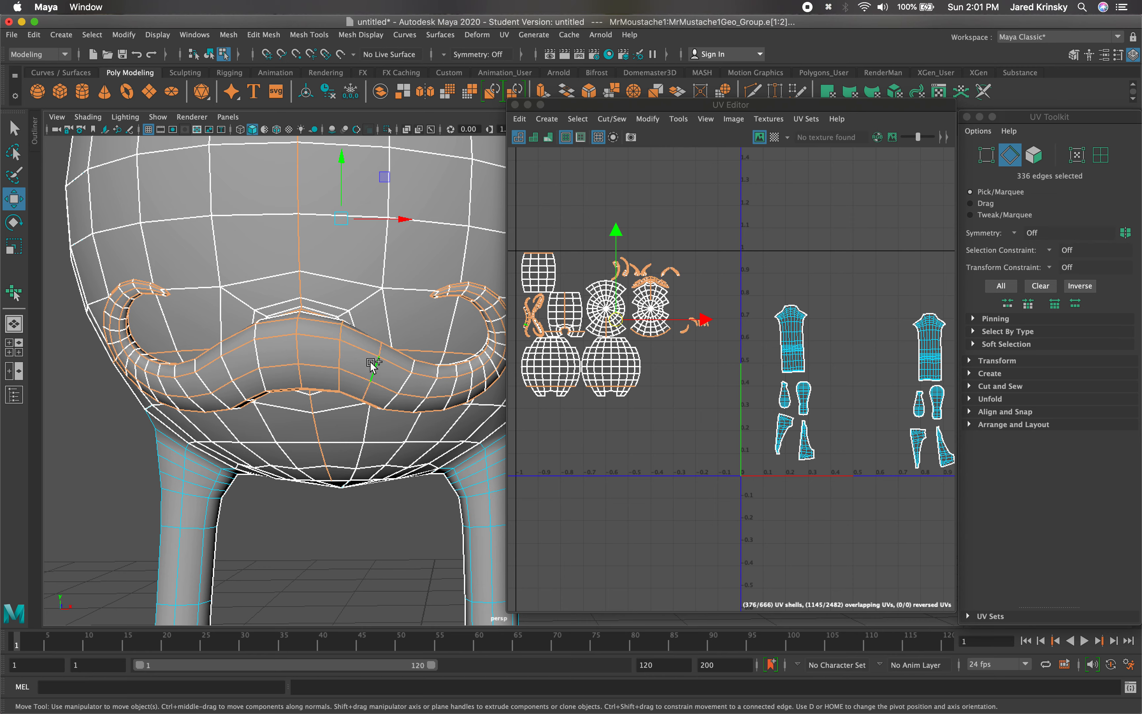
pyautogui.keyDown('shift'); pyautogui.doubleClick(432, 385); pyautogui.keyUp('shift')
pyautogui.keyDown('shift'); pyautogui.doubleClick(453, 387); pyautogui.keyUp('shift')
pyautogui.keyDown('shift'); pyautogui.doubleClick(472, 381); pyautogui.keyUp('shift')
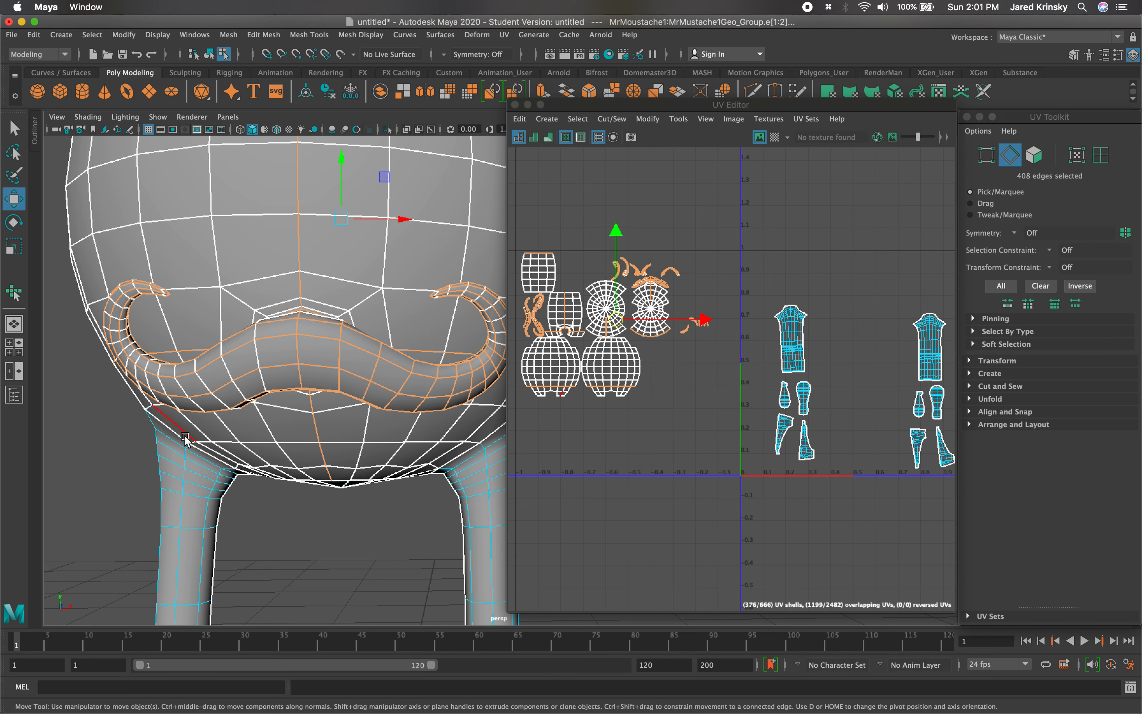
# Add the crosswise edge loops of the moustache's left half and left curl to the selection.
pyautogui.keyDown('shift'); pyautogui.doubleClick(234, 373); pyautogui.keyUp('shift')
pyautogui.keyDown('shift'); pyautogui.doubleClick(251, 355); pyautogui.keyUp('shift')
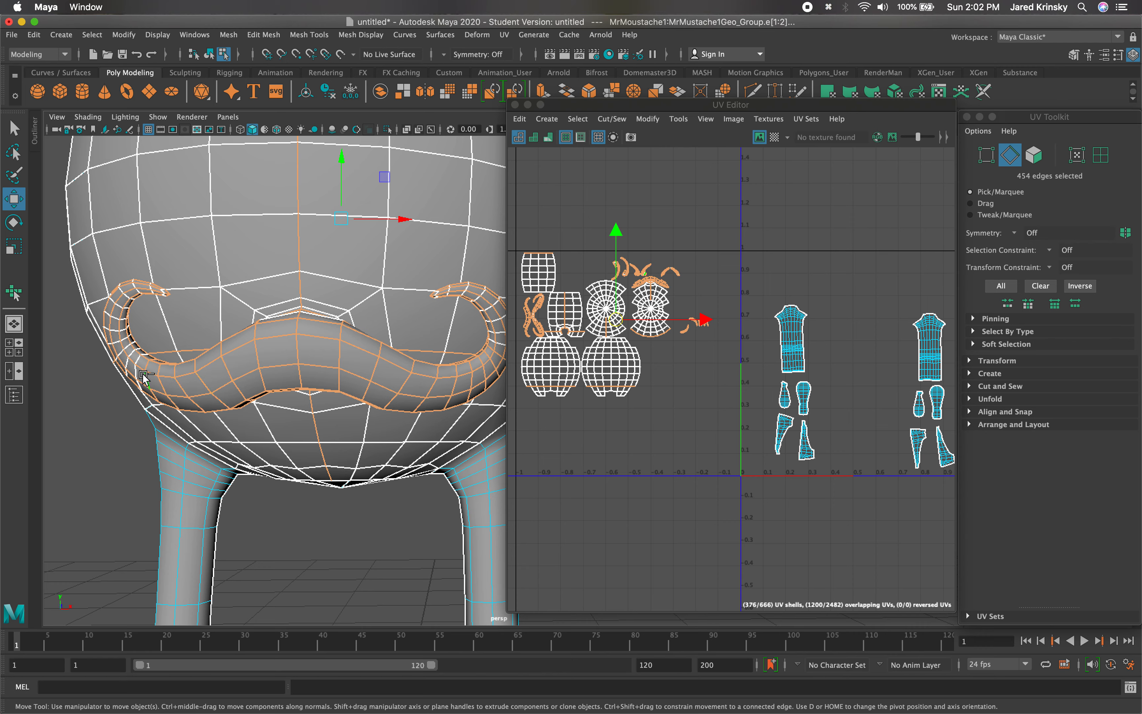
pyautogui.keyDown('shift'); pyautogui.doubleClick(127, 346); pyautogui.keyUp('shift')
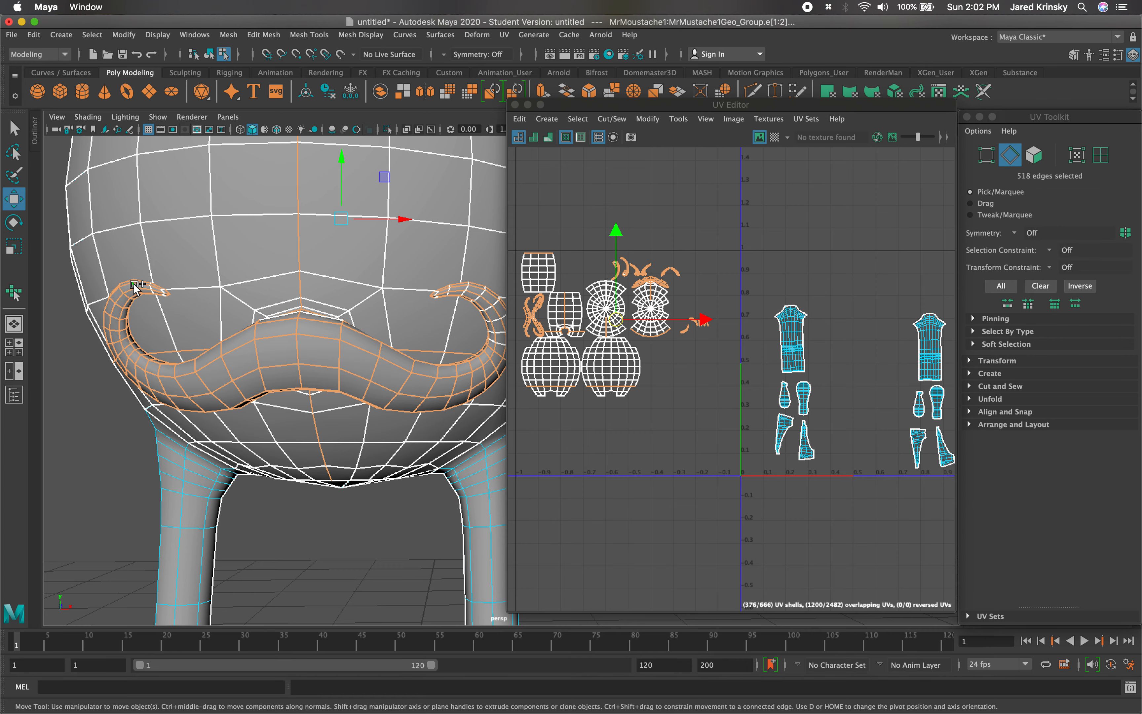
# Add the crosswise edge loops around the moustache's right curl toward its tip to the selection.
pyautogui.scroll(5, 143, 294)
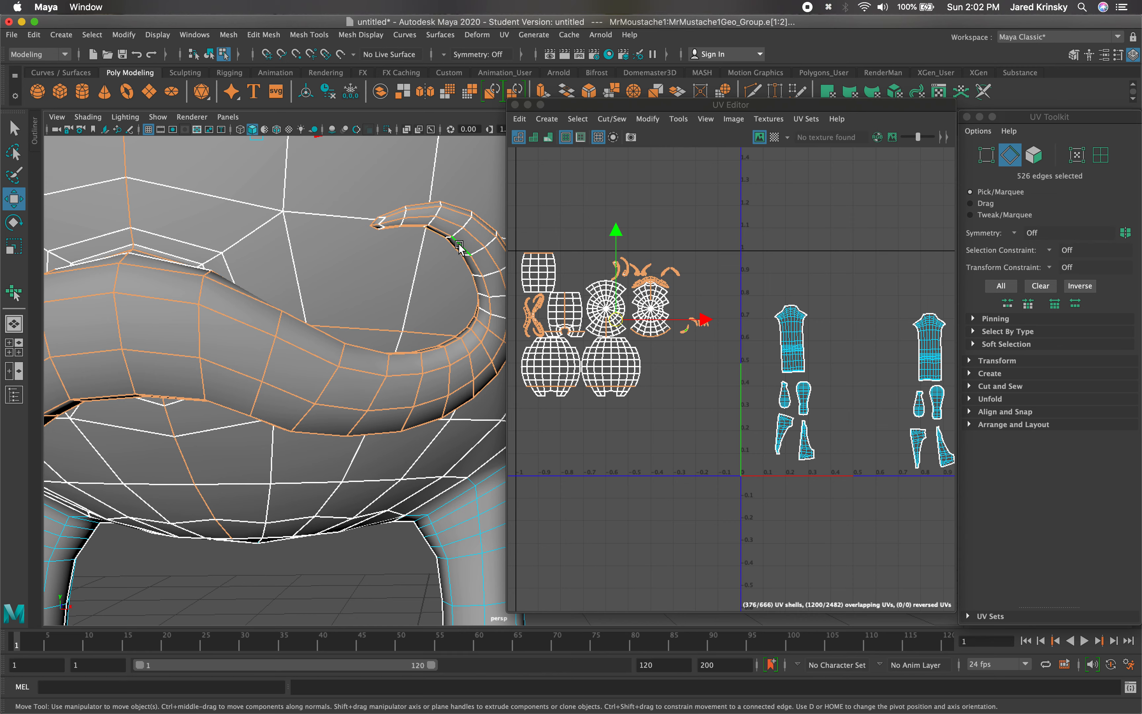
pyautogui.keyDown('shift'); pyautogui.doubleClick(478, 253); pyautogui.keyUp('shift')
pyautogui.keyDown('shift'); pyautogui.doubleClick(494, 295); pyautogui.keyUp('shift')
pyautogui.keyDown('shift'); pyautogui.doubleClick(470, 223); pyautogui.keyUp('shift')
pyautogui.keyDown('shift'); pyautogui.click(448, 218); pyautogui.keyUp('shift')
pyautogui.keyDown('shift'); pyautogui.doubleClick(438, 210); pyautogui.keyUp('shift')
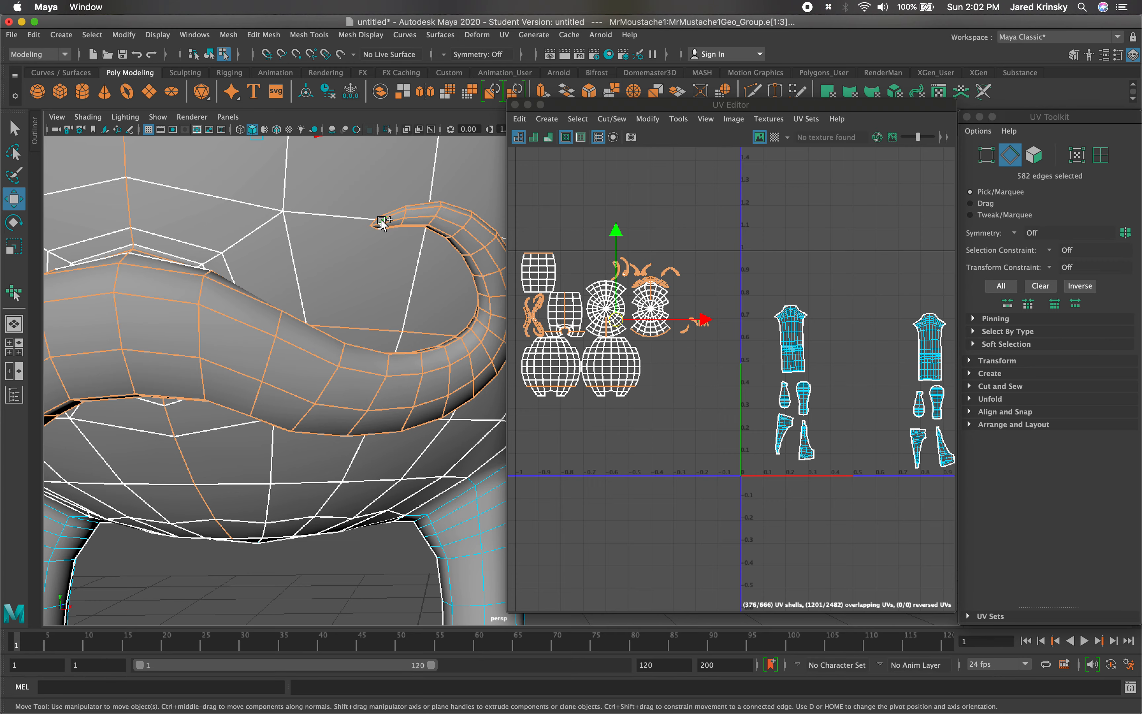
pyautogui.keyDown('alt'); pyautogui.moveTo(398, 229); pyautogui.dragTo(495, 313); pyautogui.keyUp('alt')
pyautogui.keyDown('ctrl'); pyautogui.moveTo(207, 421); pyautogui.dragTo(156, 345); pyautogui.keyUp('ctrl')
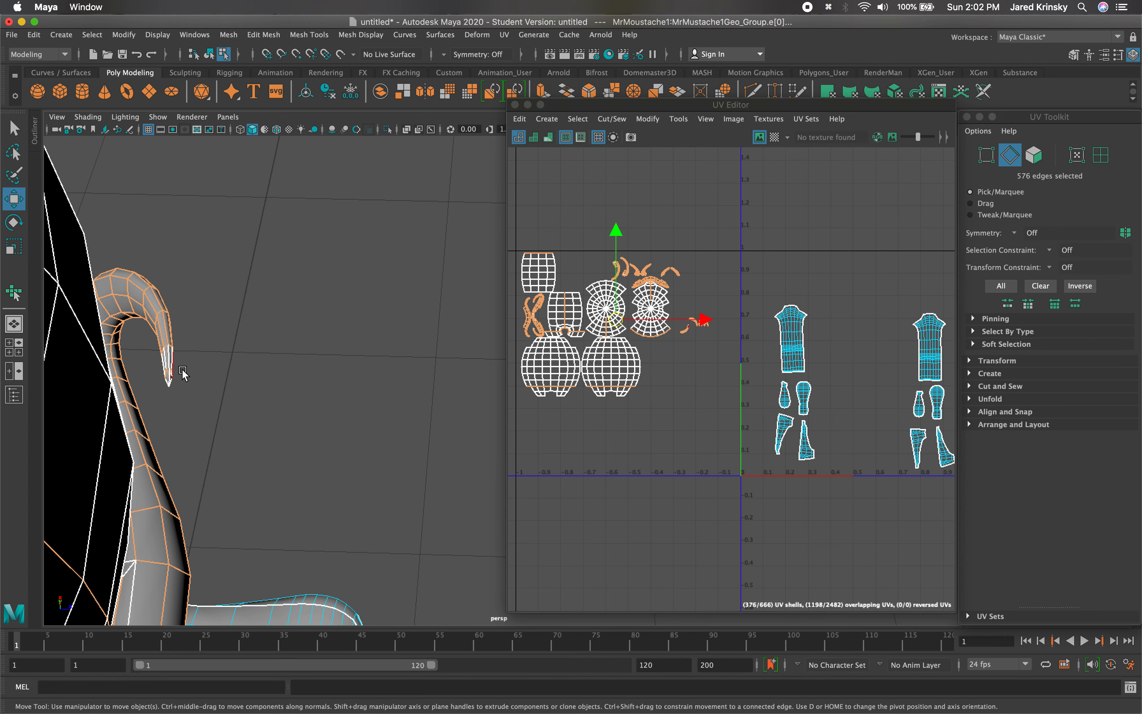
pyautogui.press('super+z')
pyautogui.press('super+z')
pyautogui.press('super+z')
# Add the remaining unselected edges around the tip of the moustache's right curl to the selection.
pyautogui.keyDown('alt'); pyautogui.moveTo(236, 381); pyautogui.dragTo(553, 409, button='middle'); pyautogui.keyUp('alt')
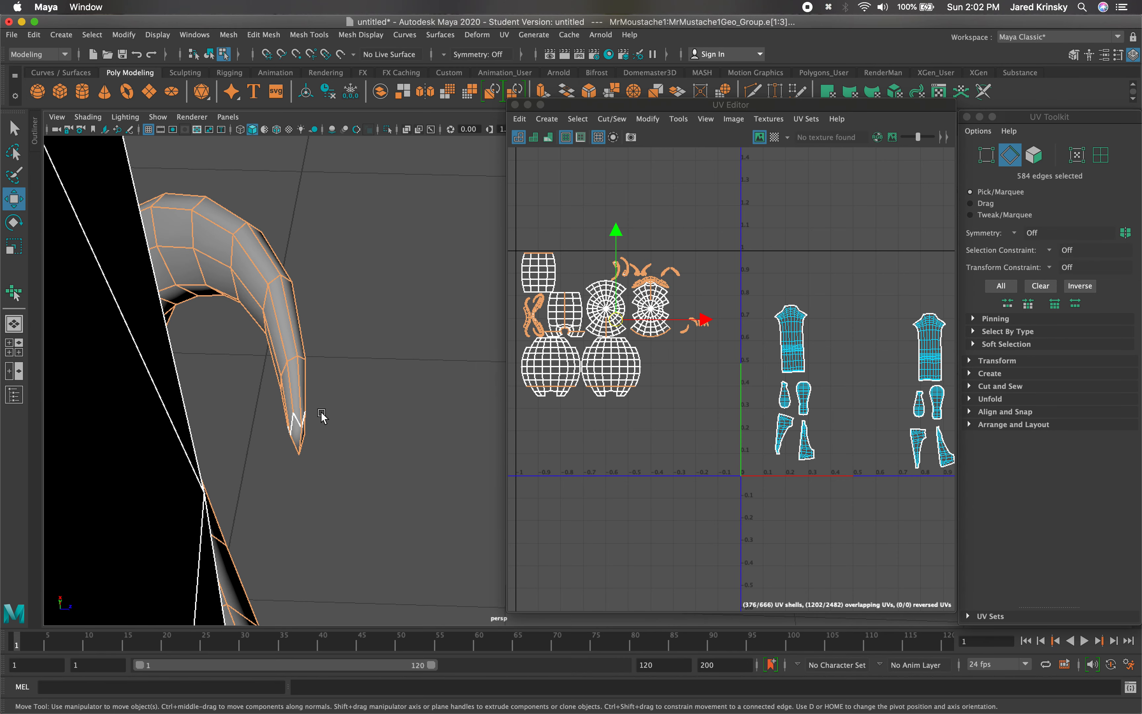
pyautogui.keyDown('shift'); pyautogui.click(293, 420); pyautogui.keyUp('shift')
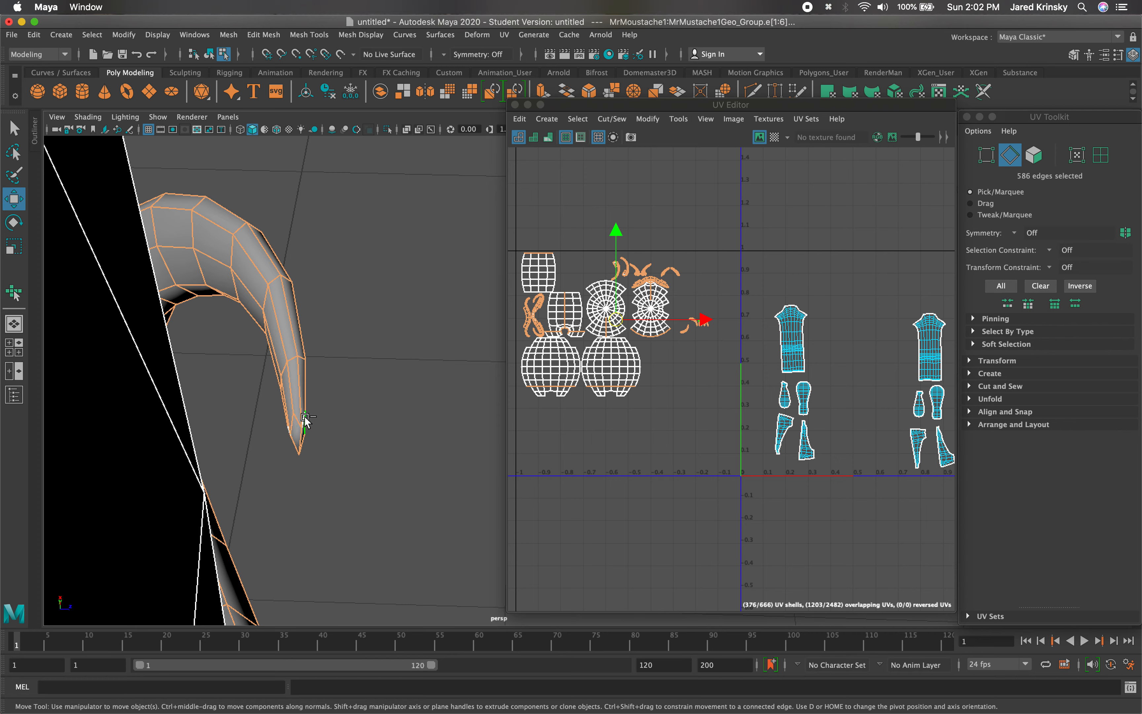
pyautogui.keyDown('shift'); pyautogui.click(288, 430); pyautogui.keyUp('shift')
pyautogui.keyDown('alt'); pyautogui.moveTo(434, 403); pyautogui.dragTo(394, 304); pyautogui.keyUp('alt')
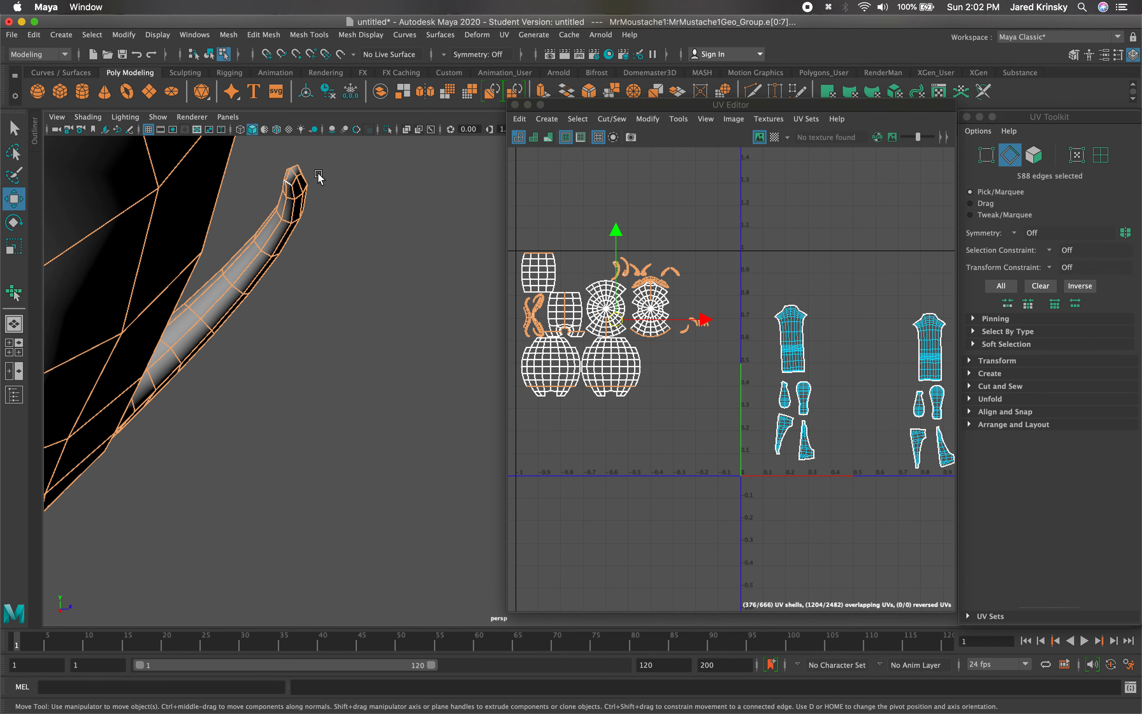
pyautogui.keyDown('shift'); pyautogui.click(291, 183); pyautogui.keyUp('shift')
pyautogui.keyDown('alt'); pyautogui.moveTo(291, 183); pyautogui.dragTo(344, 288); pyautogui.keyUp('alt')
pyautogui.keyDown('shift'); pyautogui.click(251, 222); pyautogui.keyUp('shift')
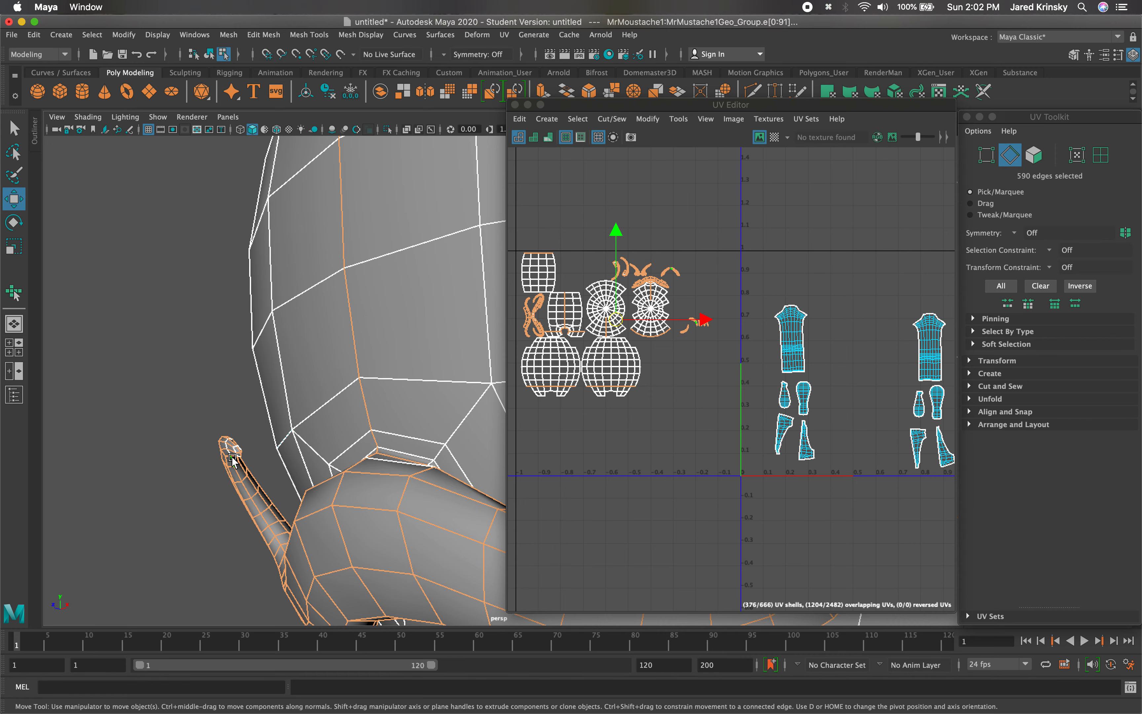
# Add the missing edges along the moustache's left curl and around its tip to the selection.
pyautogui.keyDown('alt'); pyautogui.moveTo(233, 459); pyautogui.dragTo(624, 544); pyautogui.keyUp('alt')
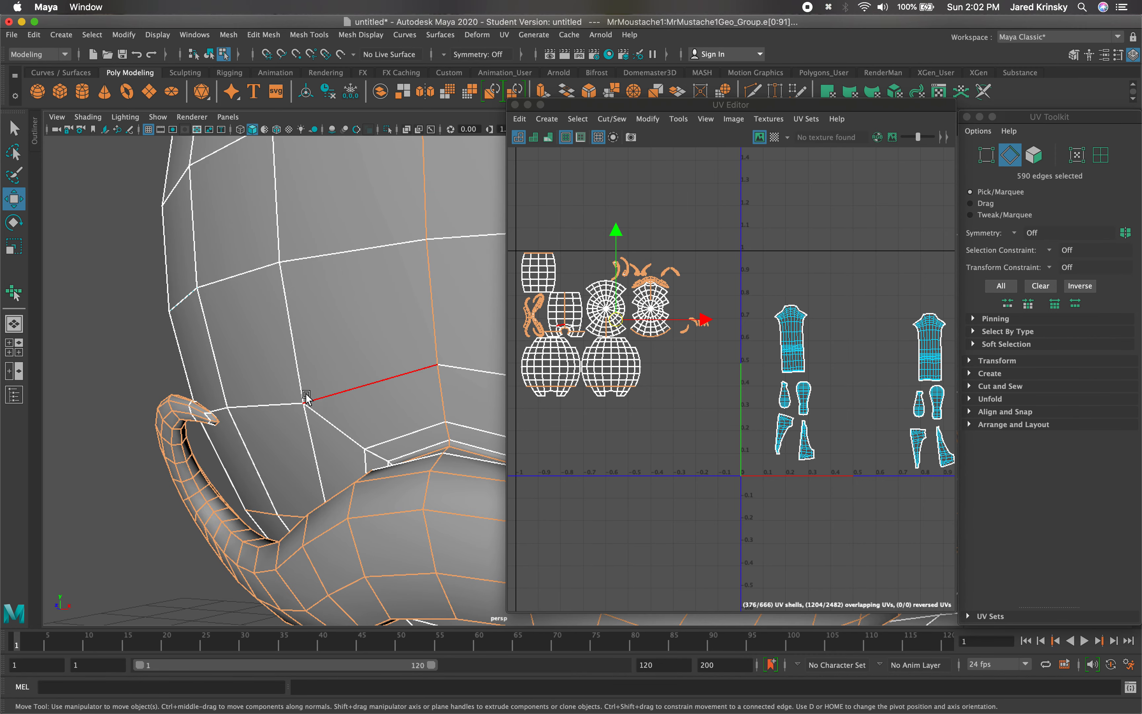
pyautogui.keyDown('alt'); pyautogui.moveTo(306, 397); pyautogui.dragTo(231, 401); pyautogui.keyUp('alt')
pyautogui.keyDown('shift'); pyautogui.doubleClick(257, 459); pyautogui.keyUp('shift')
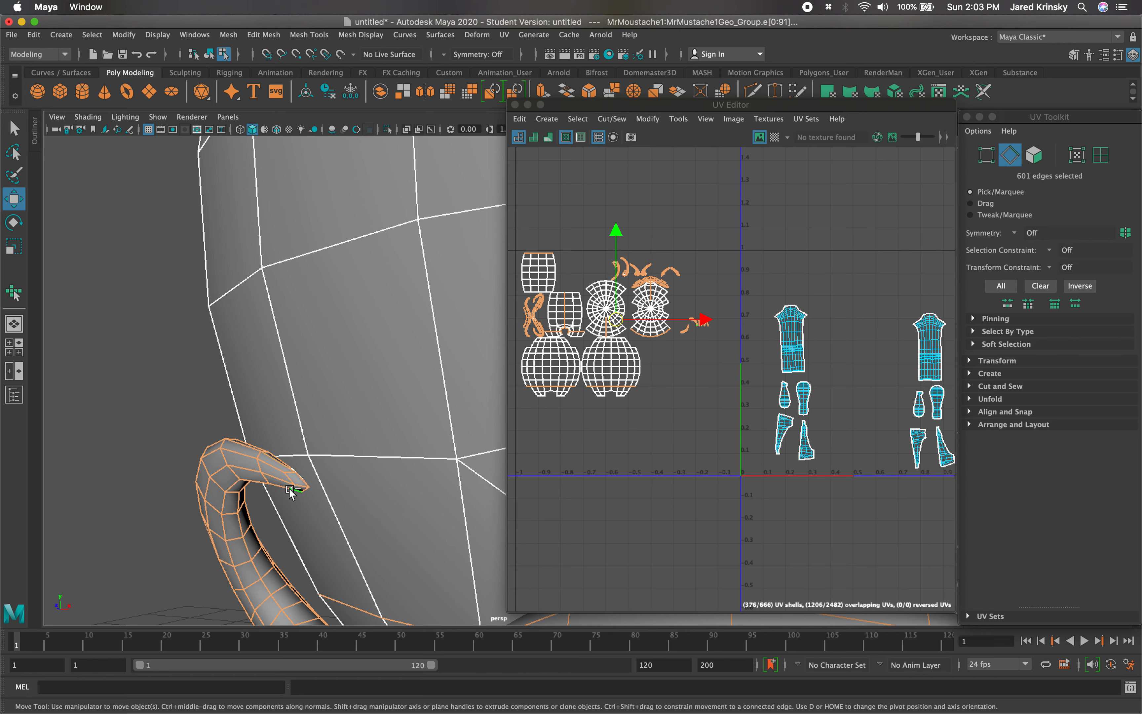
pyautogui.keyDown('shift'); pyautogui.click(377, 445); pyautogui.keyUp('shift')
pyautogui.keyDown('alt'); pyautogui.moveTo(337, 448); pyautogui.dragTo(199, 433); pyautogui.keyUp('alt')
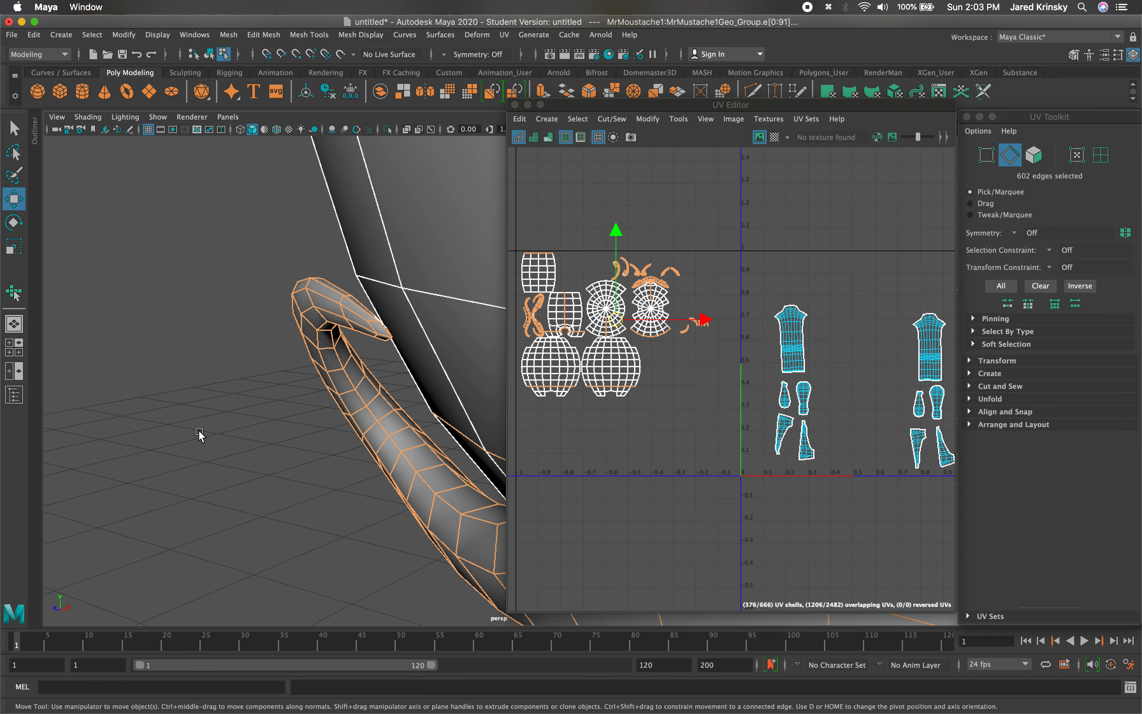
pyautogui.keyDown('alt'); pyautogui.moveTo(286, 339); pyautogui.dragTo(257, 374); pyautogui.keyUp('alt')
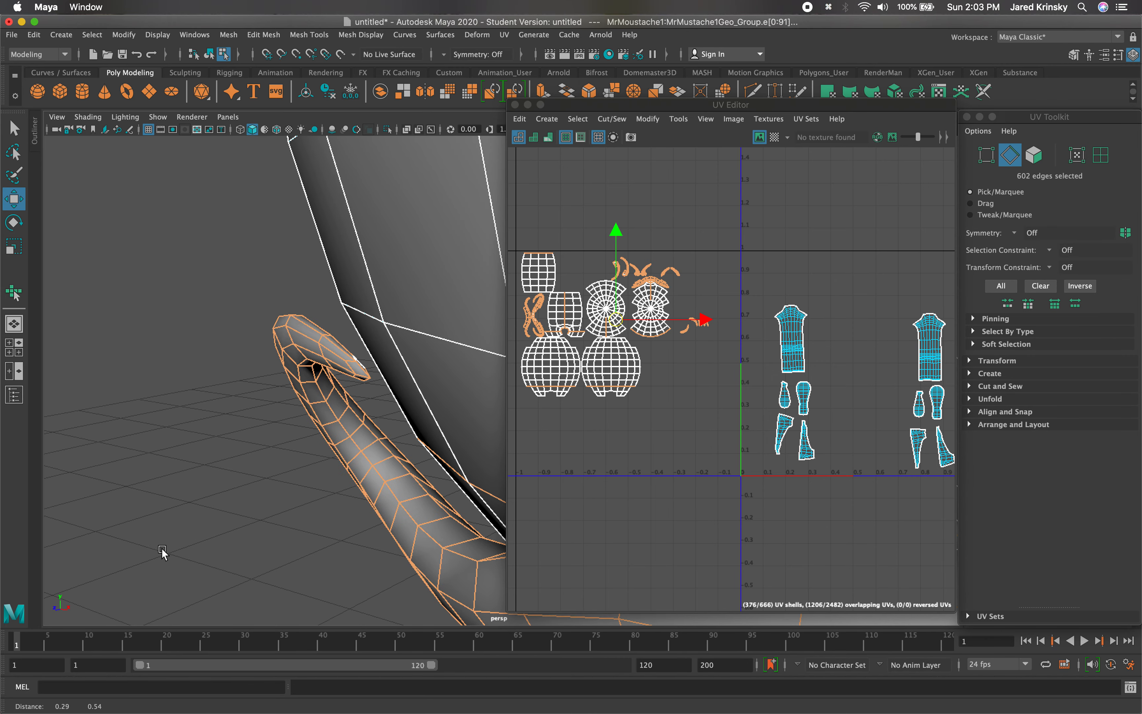
pyautogui.keyDown('shift'); pyautogui.click(357, 360); pyautogui.keyUp('shift')
pyautogui.keyDown('alt'); pyautogui.moveTo(358, 360); pyautogui.dragTo(403, 334); pyautogui.keyUp('alt')
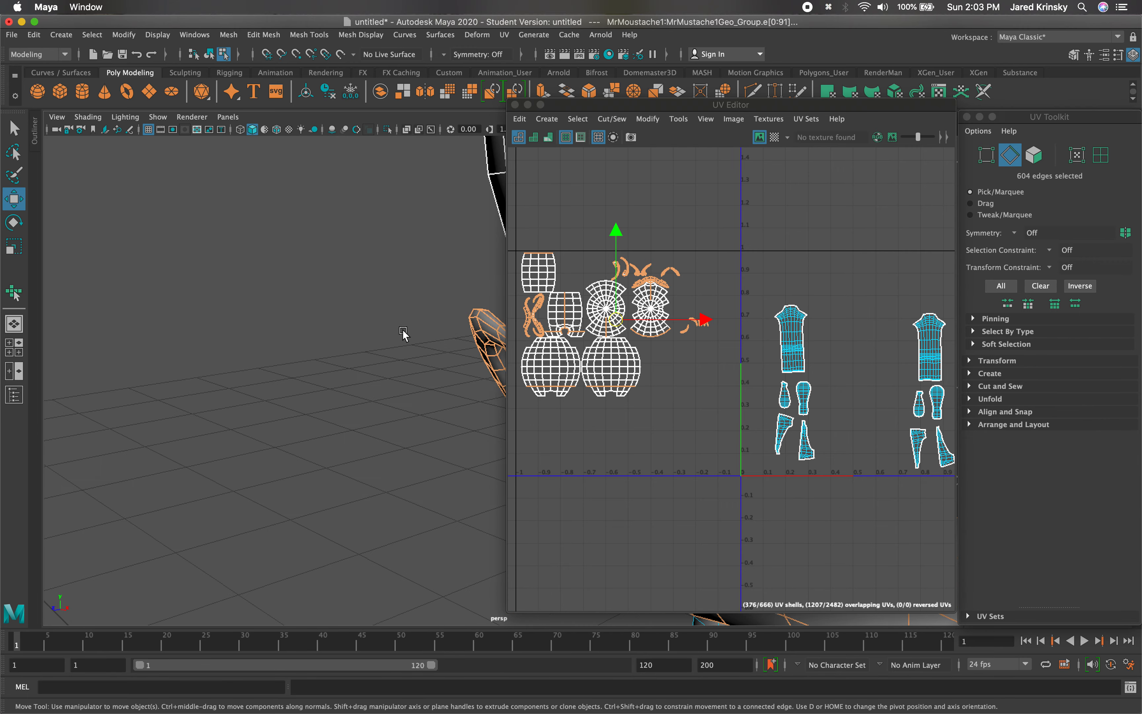
# Add the edges along the moustache's upper rear border, where it meets the face, to the selection.
pyautogui.press('f')
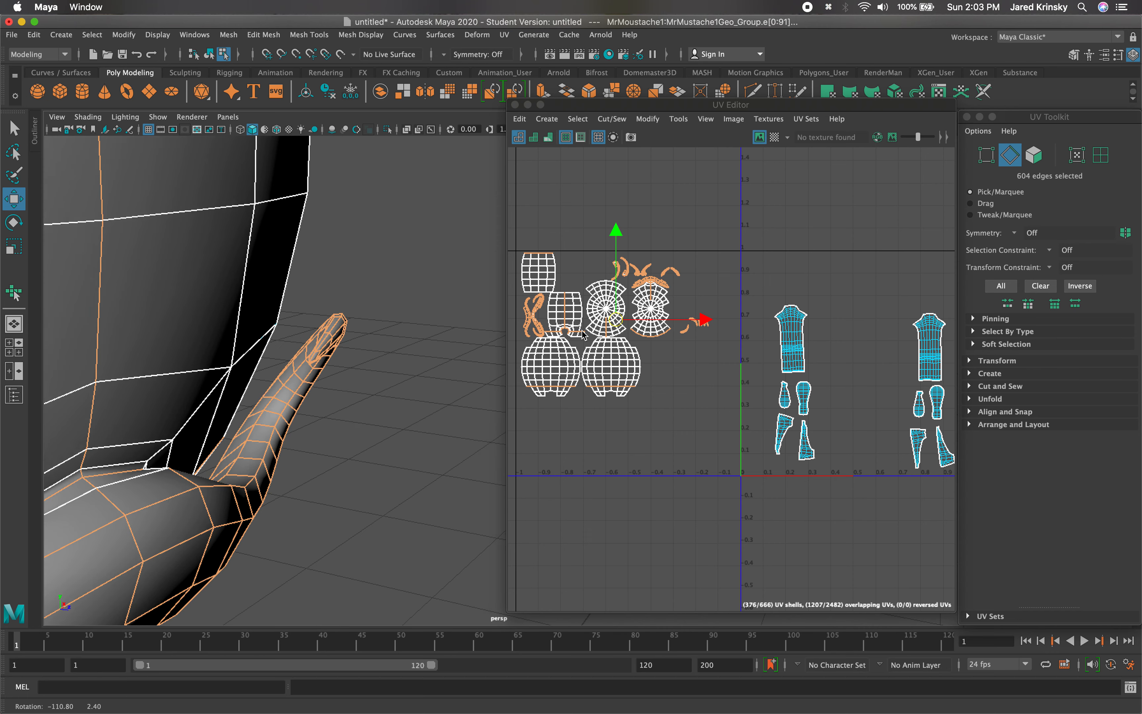
pyautogui.keyDown('alt'); pyautogui.moveTo(583, 332); pyautogui.dragTo(556, 355); pyautogui.keyUp('alt')
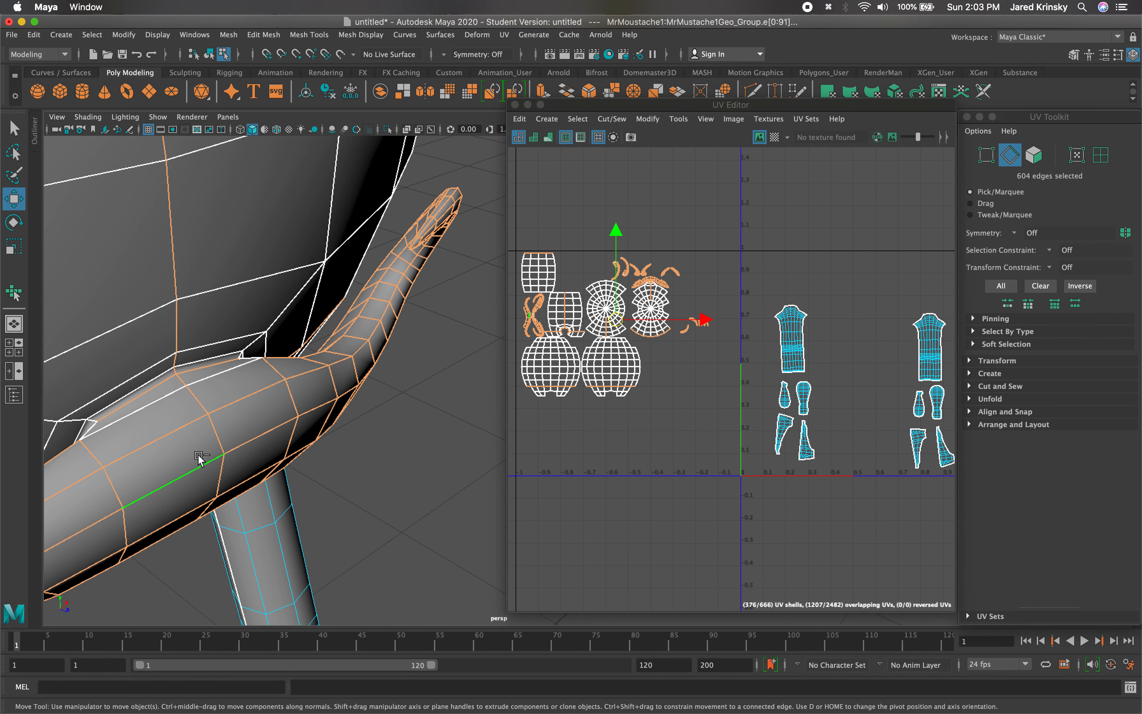
pyautogui.keyDown('shift'); pyautogui.click(200, 391); pyautogui.keyUp('shift')
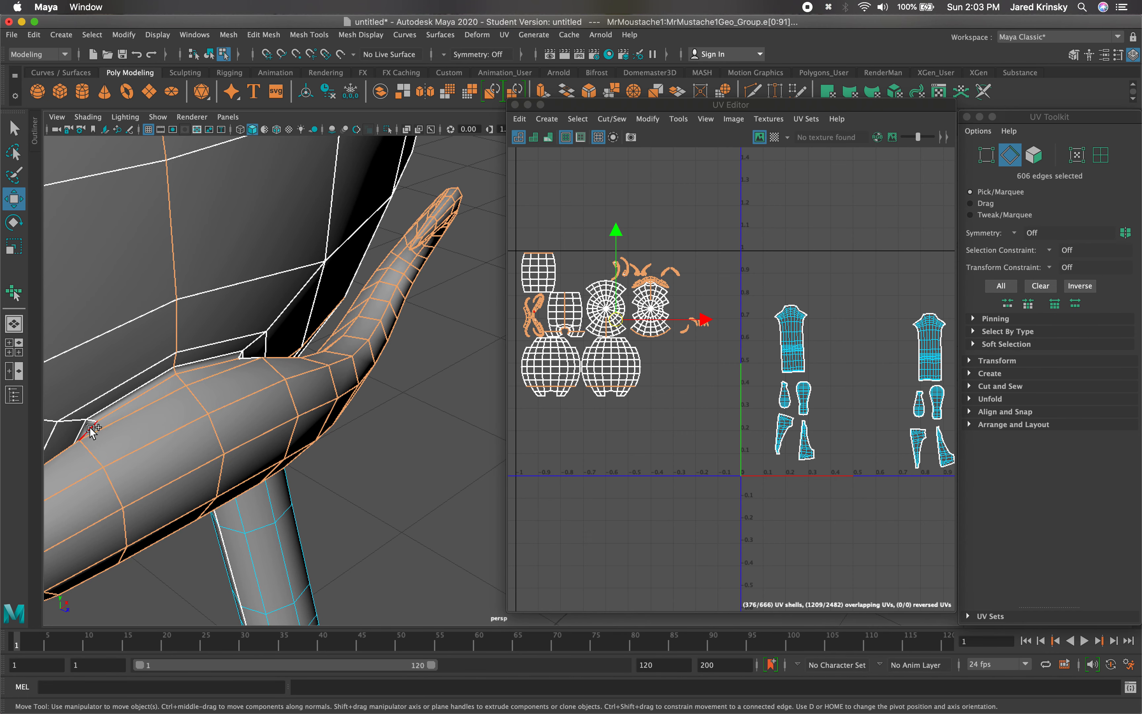
pyautogui.keyDown('shift'); pyautogui.doubleClick(247, 357); pyautogui.keyUp('shift')
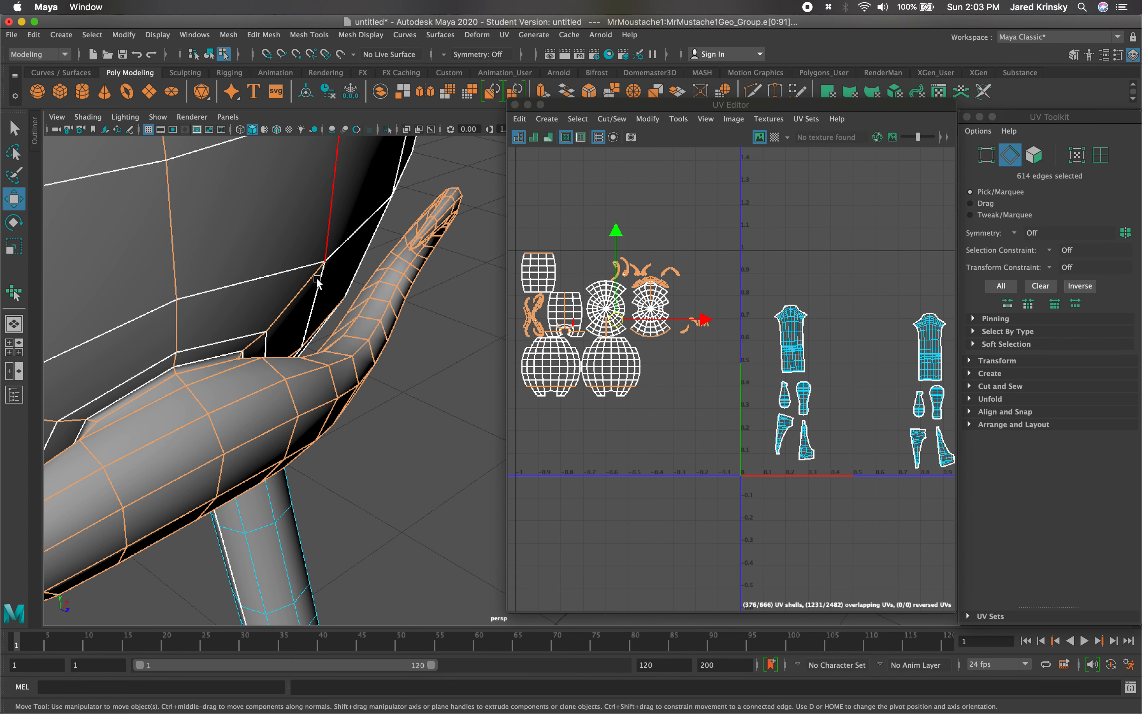
# Add the remaining edge loops on the moustache's underside beside the opening against the face to the selection.
pyautogui.keyDown('alt'); pyautogui.moveTo(277, 366); pyautogui.dragTo(276, 331); pyautogui.keyUp('alt')
pyautogui.keyDown('alt'); pyautogui.moveTo(344, 517); pyautogui.dragTo(307, 289, button='middle'); pyautogui.keyUp('alt')
pyautogui.keyDown('alt'); pyautogui.moveTo(331, 345); pyautogui.dragTo(326, 319); pyautogui.keyUp('alt')
pyautogui.keyDown('alt'); pyautogui.moveTo(353, 494); pyautogui.dragTo(376, 467); pyautogui.keyUp('alt')
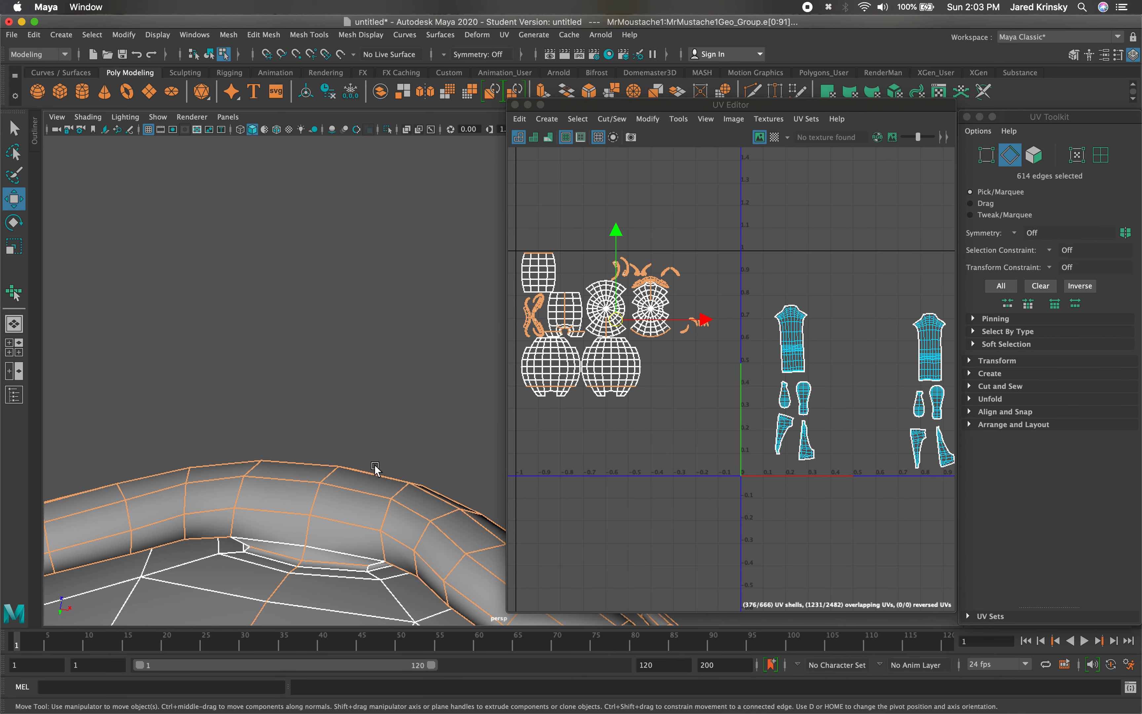
pyautogui.keyDown('shift'); pyautogui.doubleClick(356, 554); pyautogui.keyUp('shift')
pyautogui.keyDown('shift'); pyautogui.doubleClick(240, 543); pyautogui.keyUp('shift')
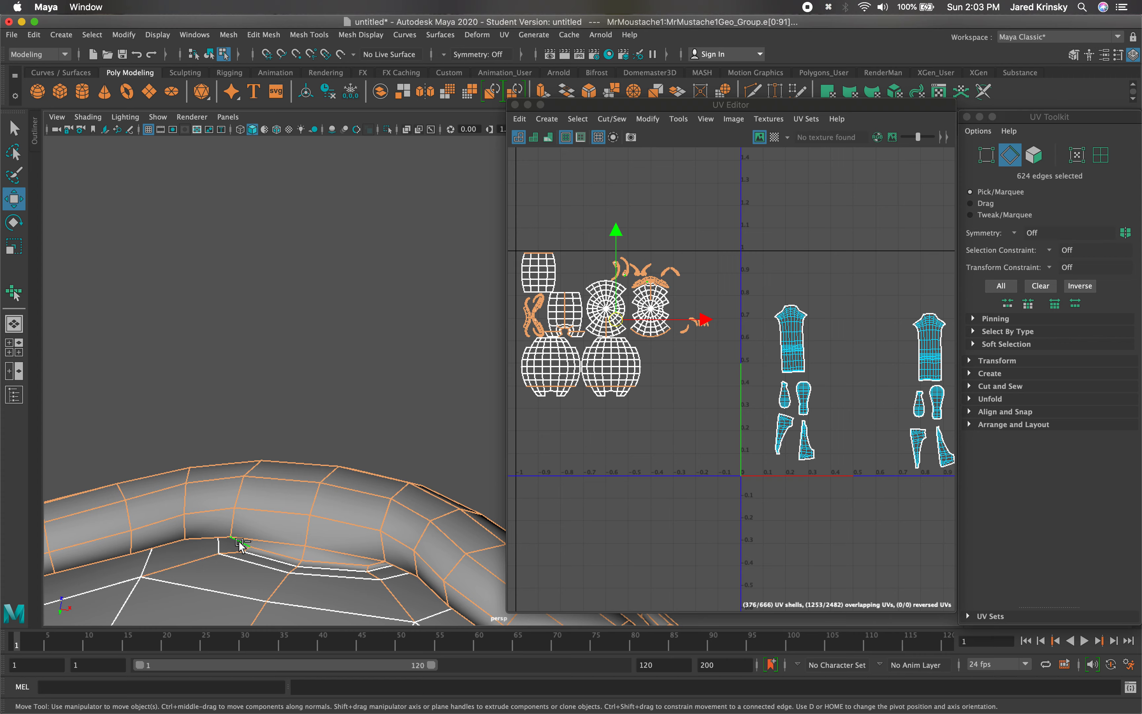
# Move and sew the UVs along all selected moustache edges.
pyautogui.keyDown('alt'); pyautogui.moveTo(265, 538); pyautogui.dragTo(306, 643); pyautogui.keyUp('alt')
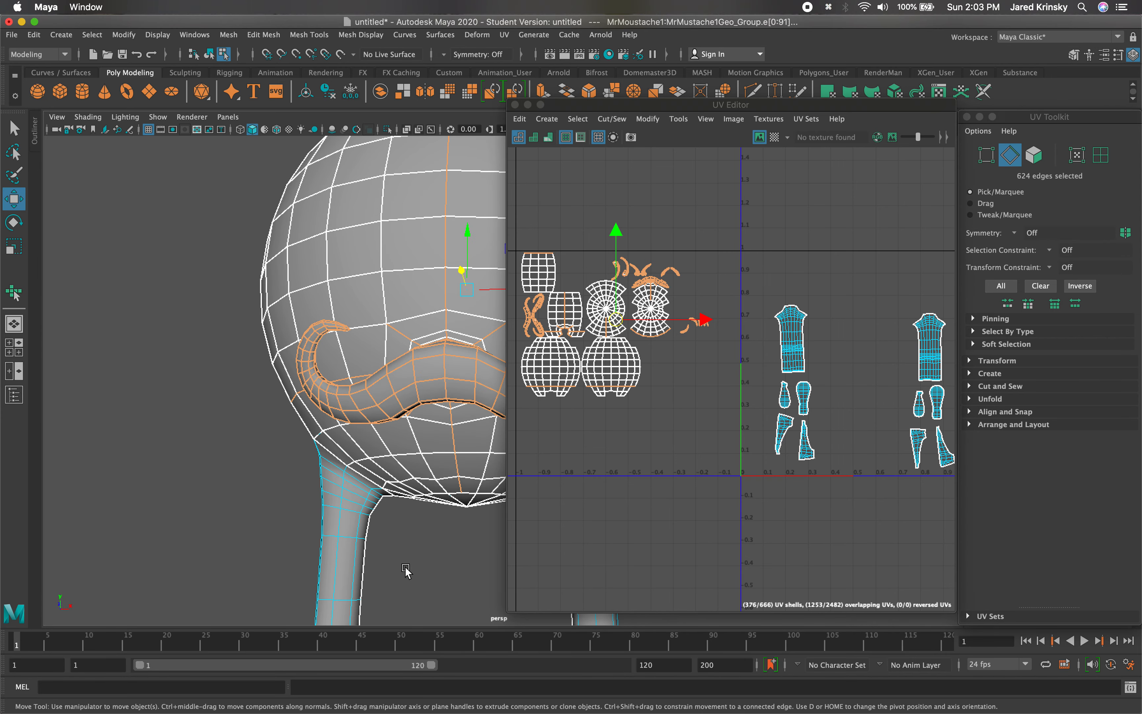
pyautogui.click(613, 120)
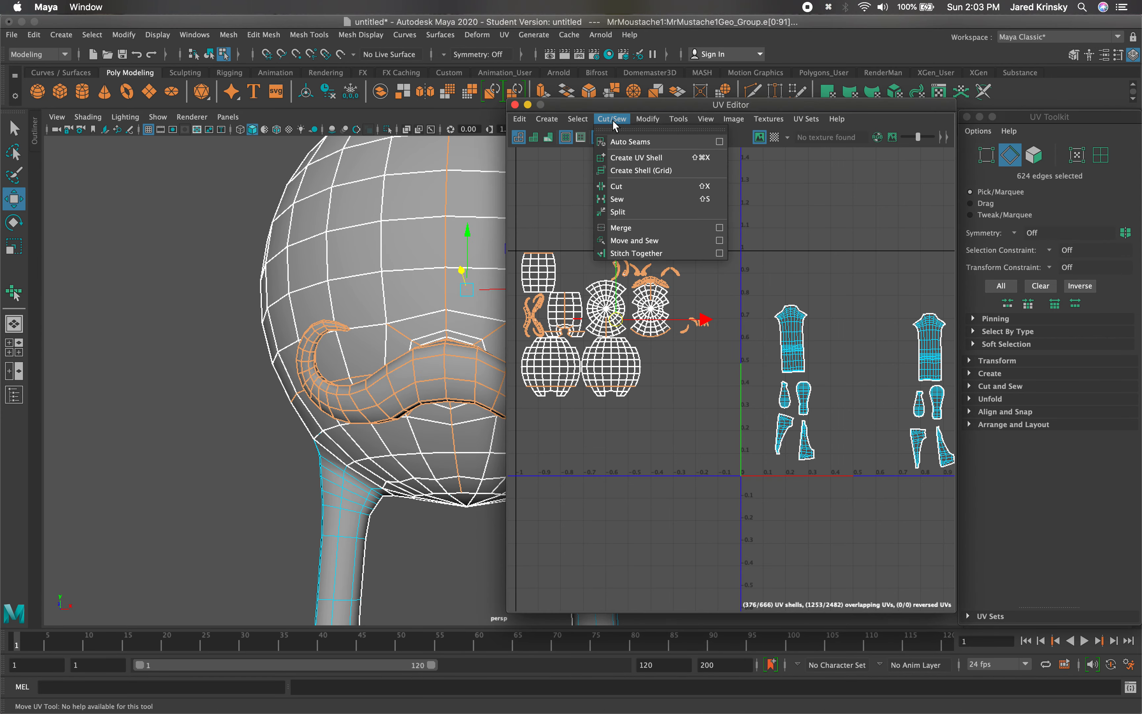
pyautogui.click(658, 242)
# Move the moustache's UV shell off the overlapping shells into the empty space between the two groups of unwrapped shells.
pyautogui.moveTo(666, 292); pyautogui.dragTo(651, 286, button='right')
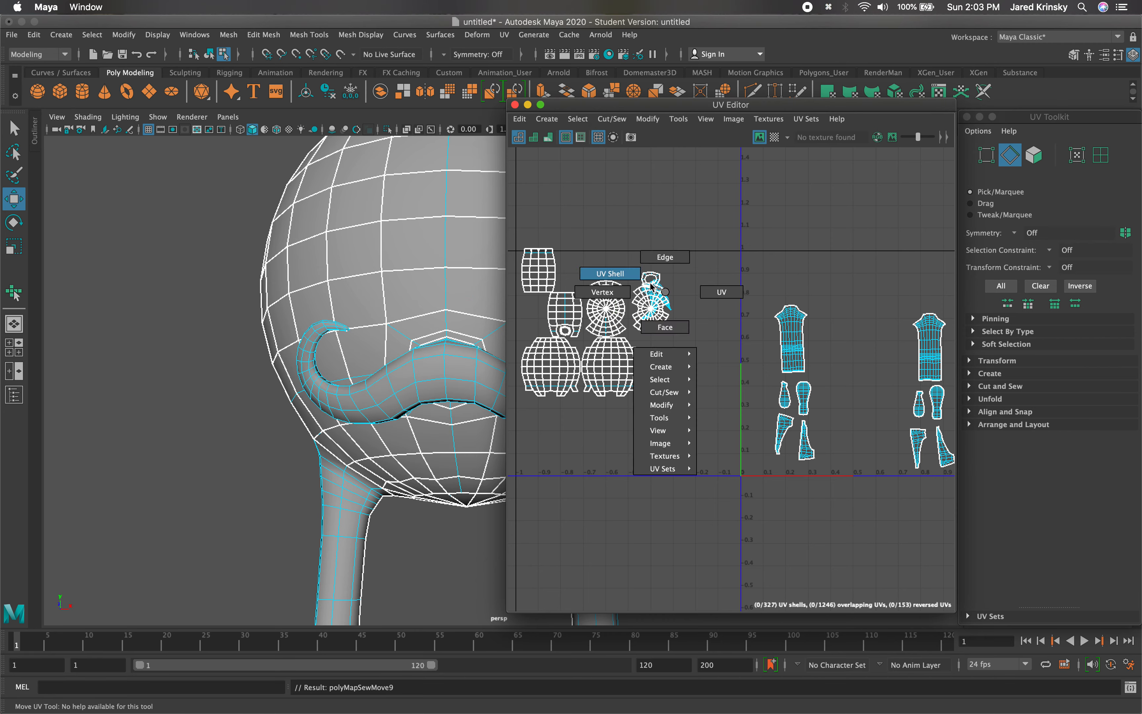
pyautogui.click(657, 299)
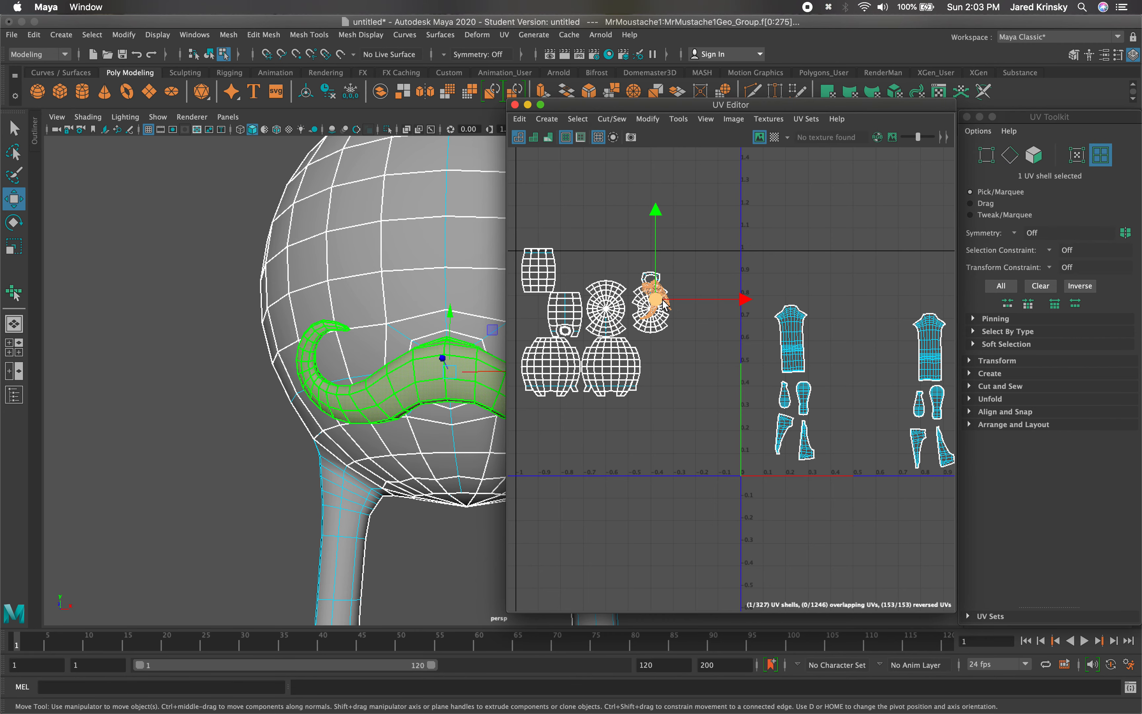
pyautogui.moveTo(664, 304); pyautogui.dragTo(864, 363)
pyautogui.press('f')
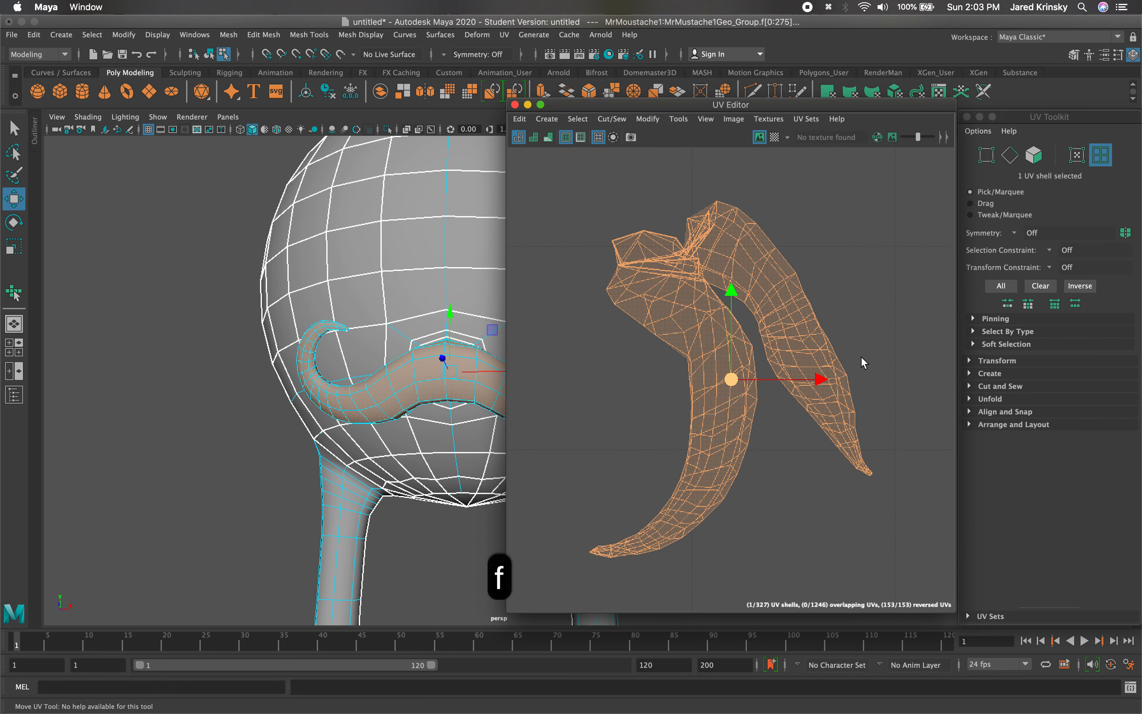
pyautogui.click(834, 237)
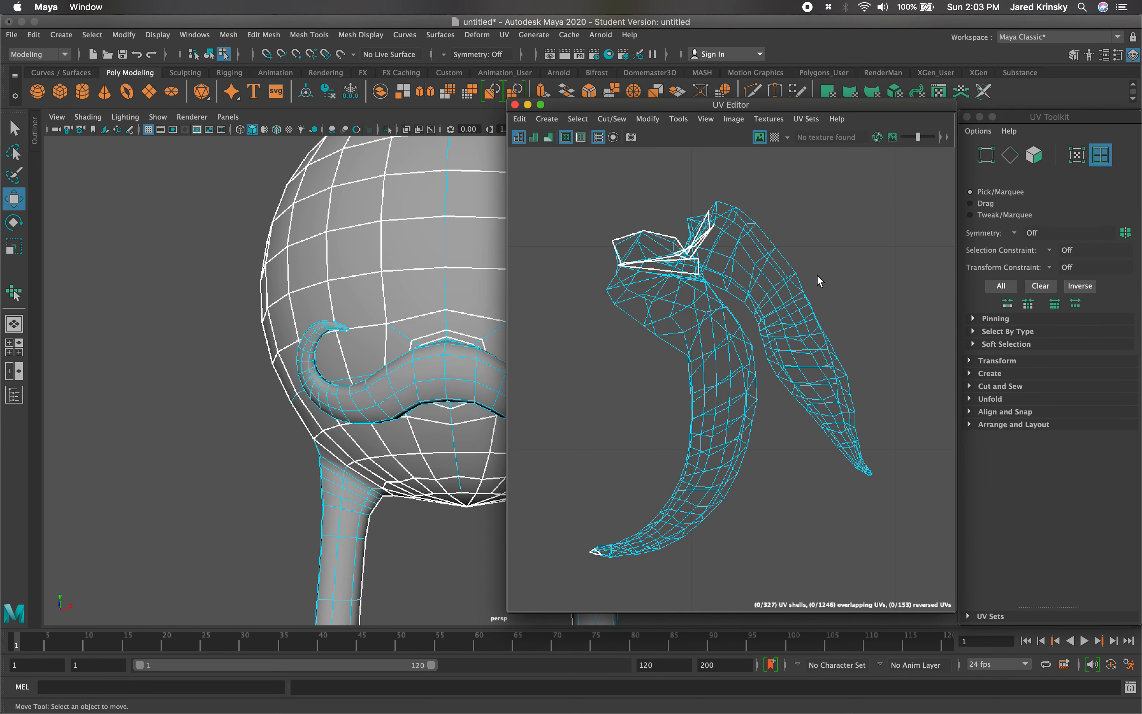
# Select the open edge loop at the tip of the moustache shell's lower curl and move and sew it.
pyautogui.moveTo(829, 362); pyautogui.dragTo(850, 331, button='right')
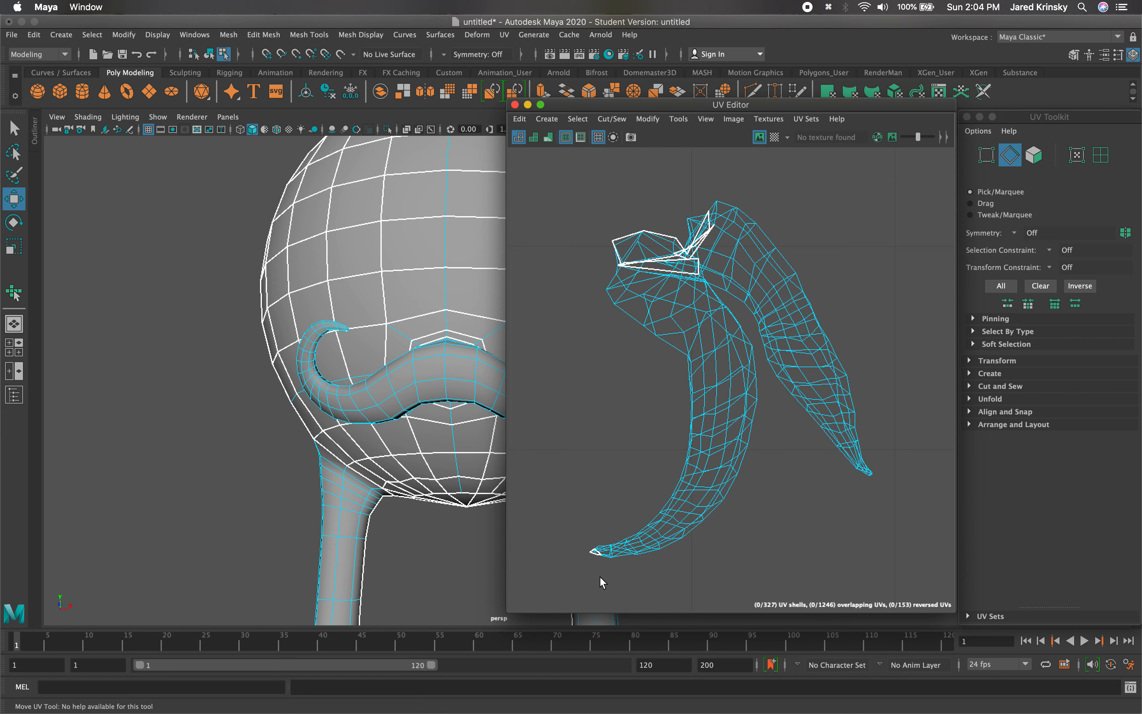
pyautogui.doubleClick(593, 553)
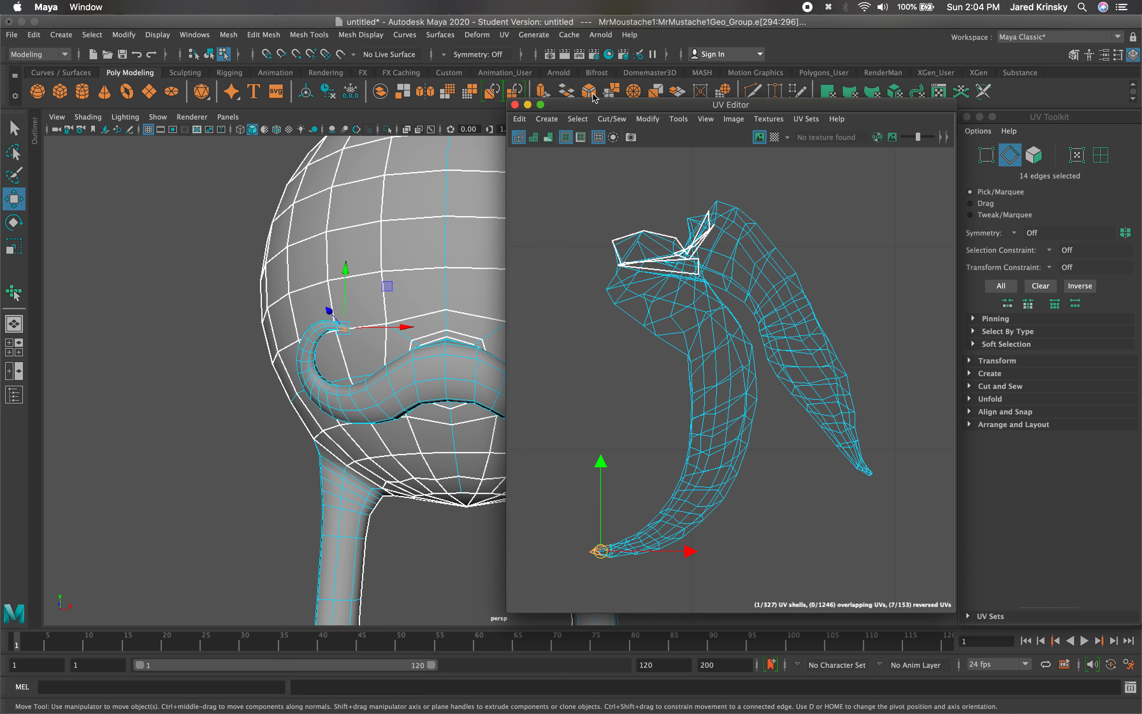
pyautogui.click(612, 119)
pyautogui.click(644, 243)
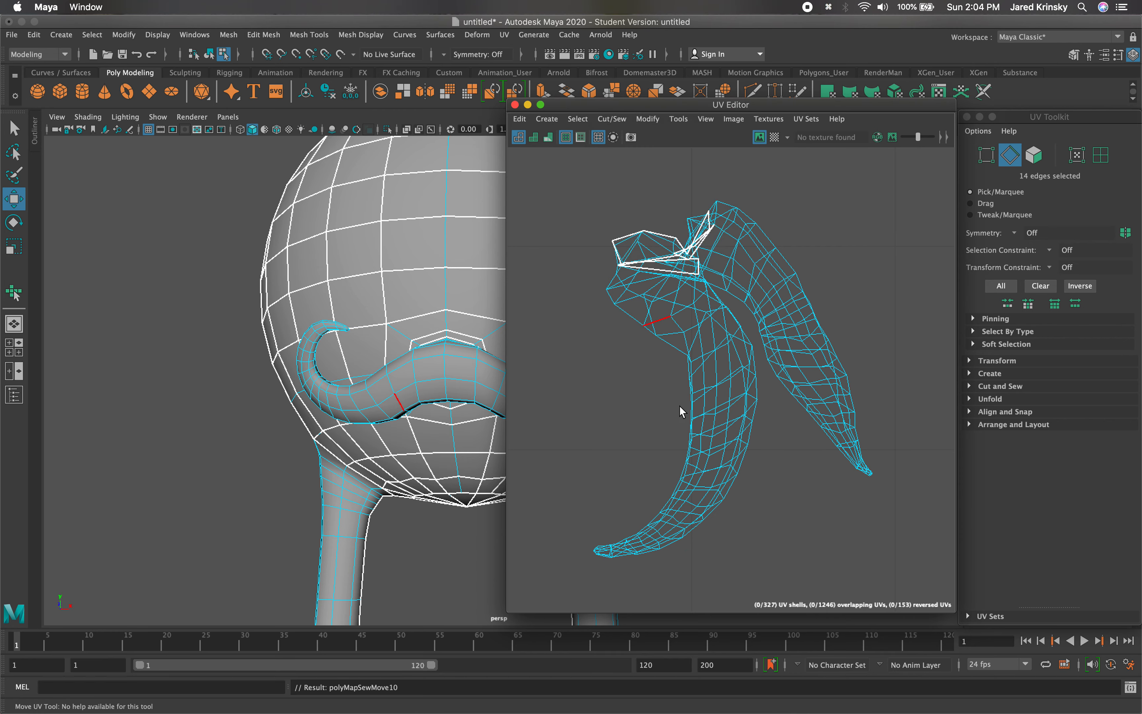
# Select the open seam edges just below the shell's middle opening and move and sew them.
pyautogui.click(749, 308)
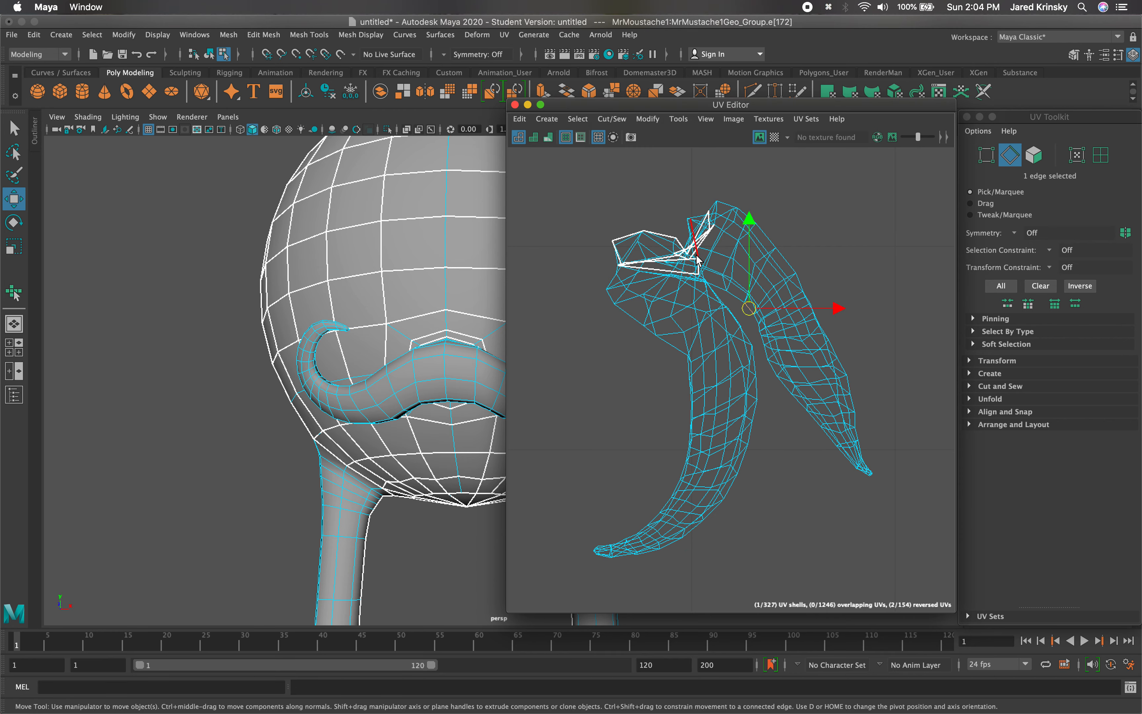
pyautogui.click(690, 279)
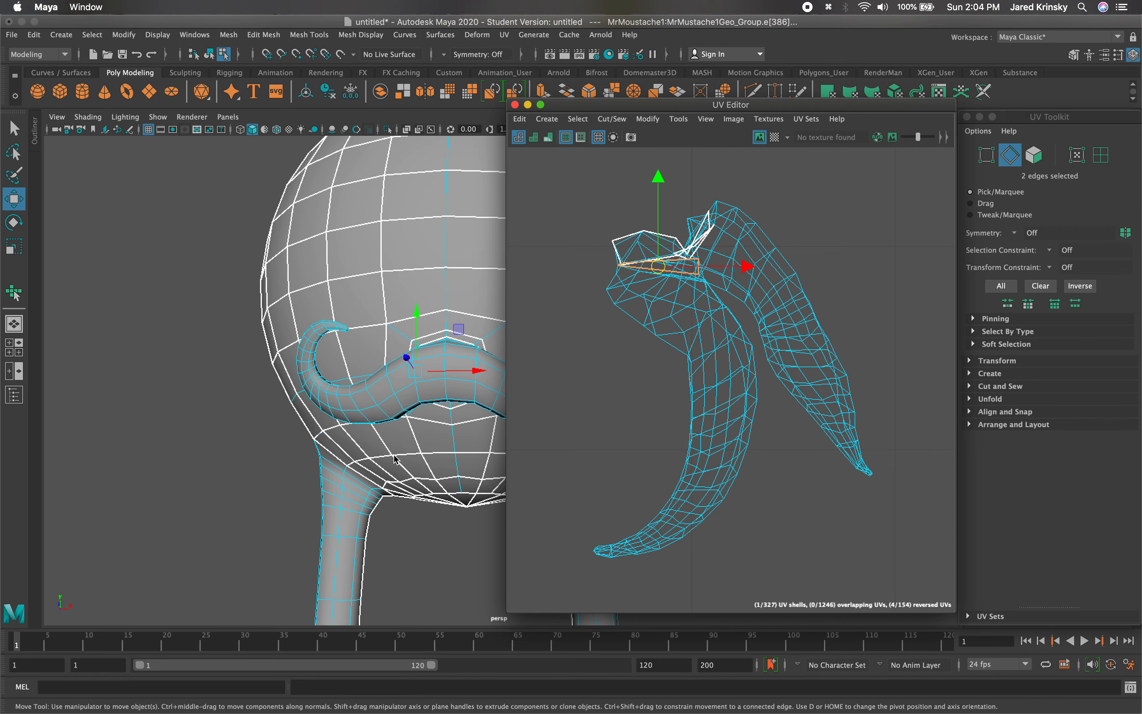
pyautogui.keyDown('alt'); pyautogui.moveTo(395, 460); pyautogui.dragTo(482, 422); pyautogui.keyUp('alt')
pyautogui.press('g')
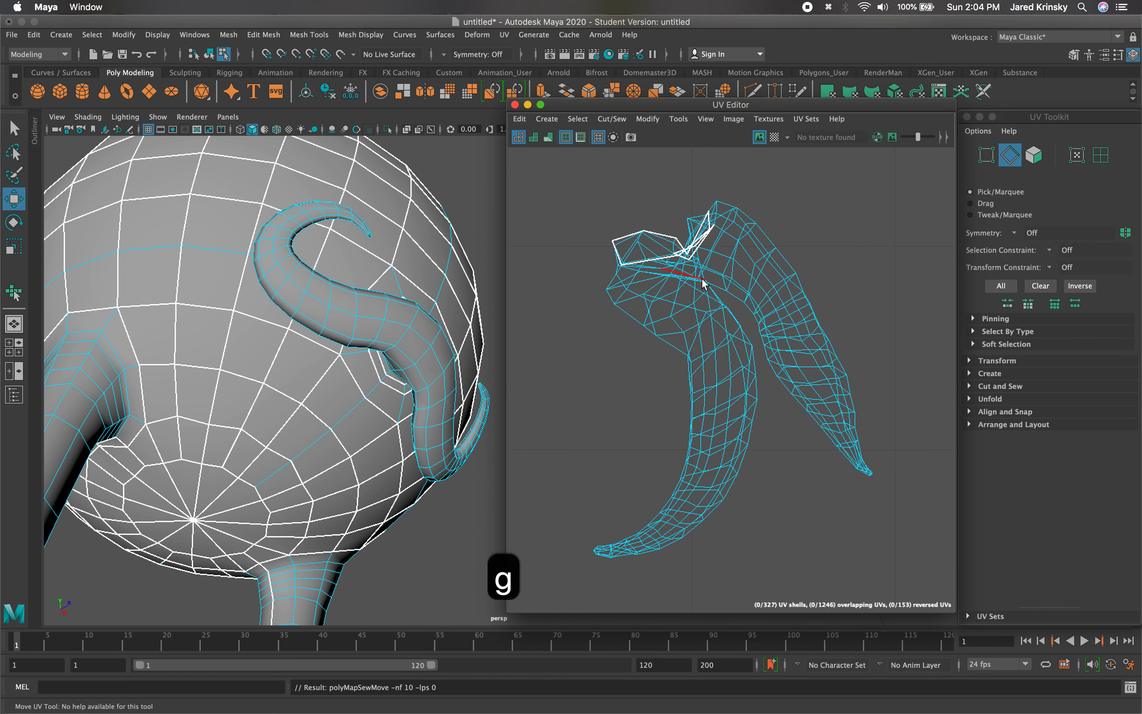
# Select the remaining narrow open seam between the moustache shell's two halves and move and sew it.
pyautogui.doubleClick(655, 261)
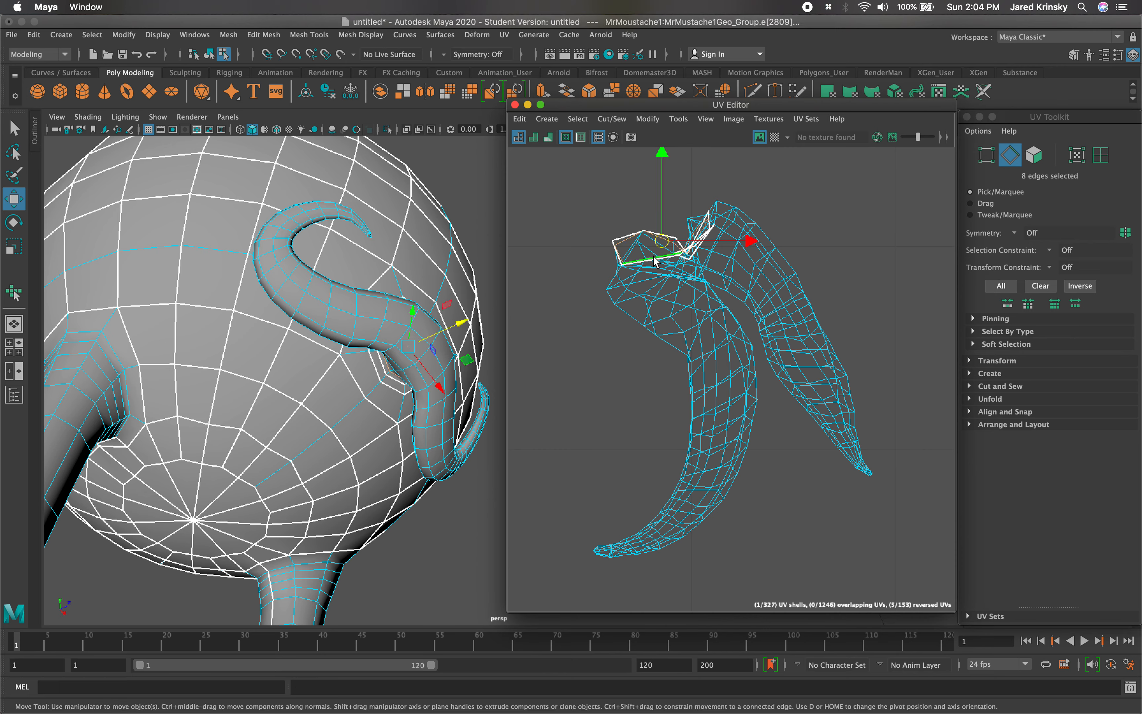
pyautogui.click(617, 243)
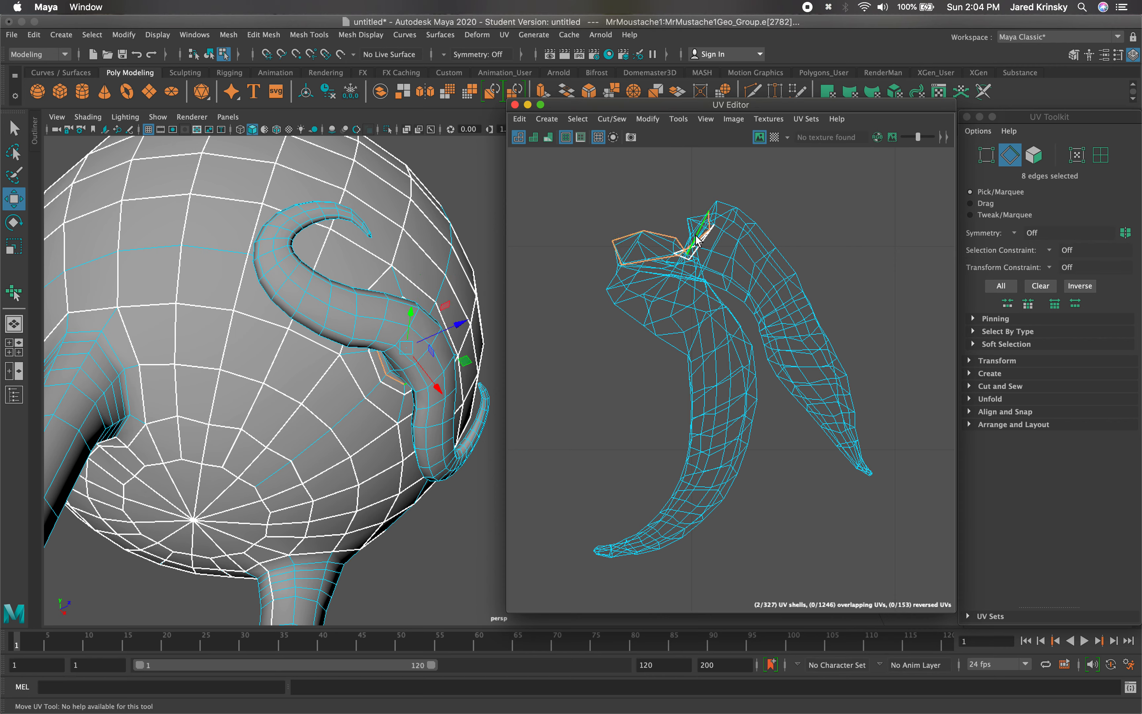
pyautogui.doubleClick(703, 245)
pyautogui.press('g')
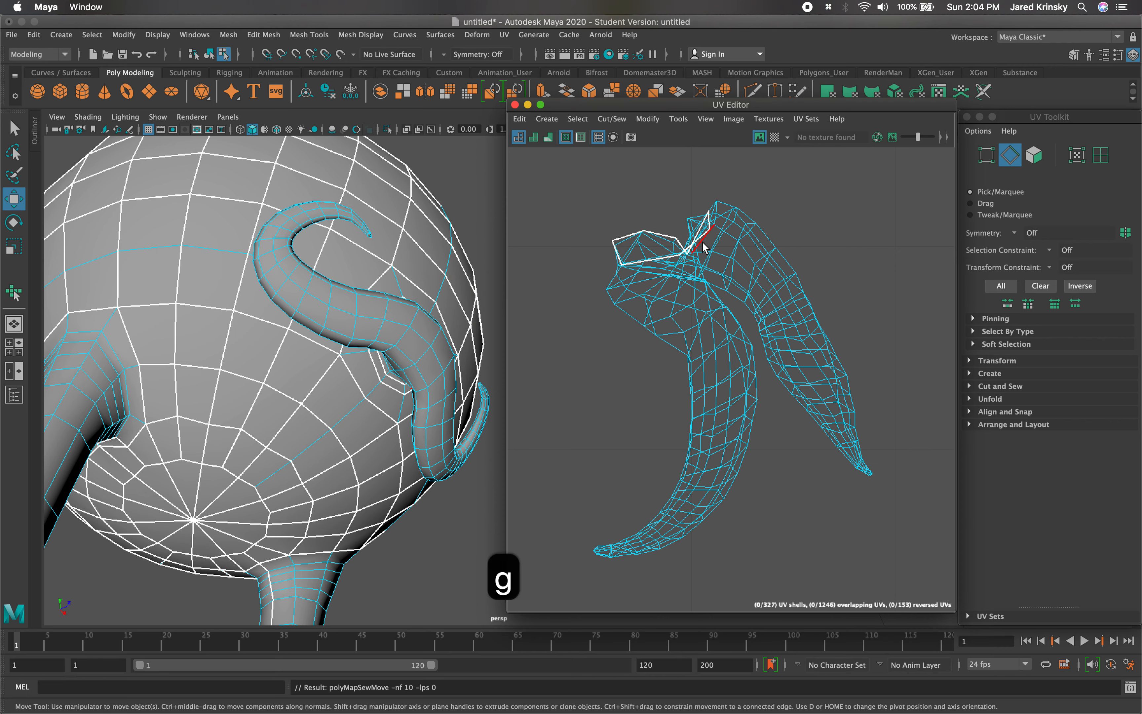
# Select all the moustache shell's UVs and unfold them with the Smooth UV tool.
pyautogui.moveTo(820, 331); pyautogui.dragTo(804, 319, button='right')
pyautogui.scroll(-3, 920, 315)
pyautogui.moveTo(932, 518); pyautogui.dragTo(619, 224)
pyautogui.moveTo(818, 327); pyautogui.dragTo(913, 552, button='right')
pyautogui.moveTo(660, 509); pyautogui.dragTo(919, 383)
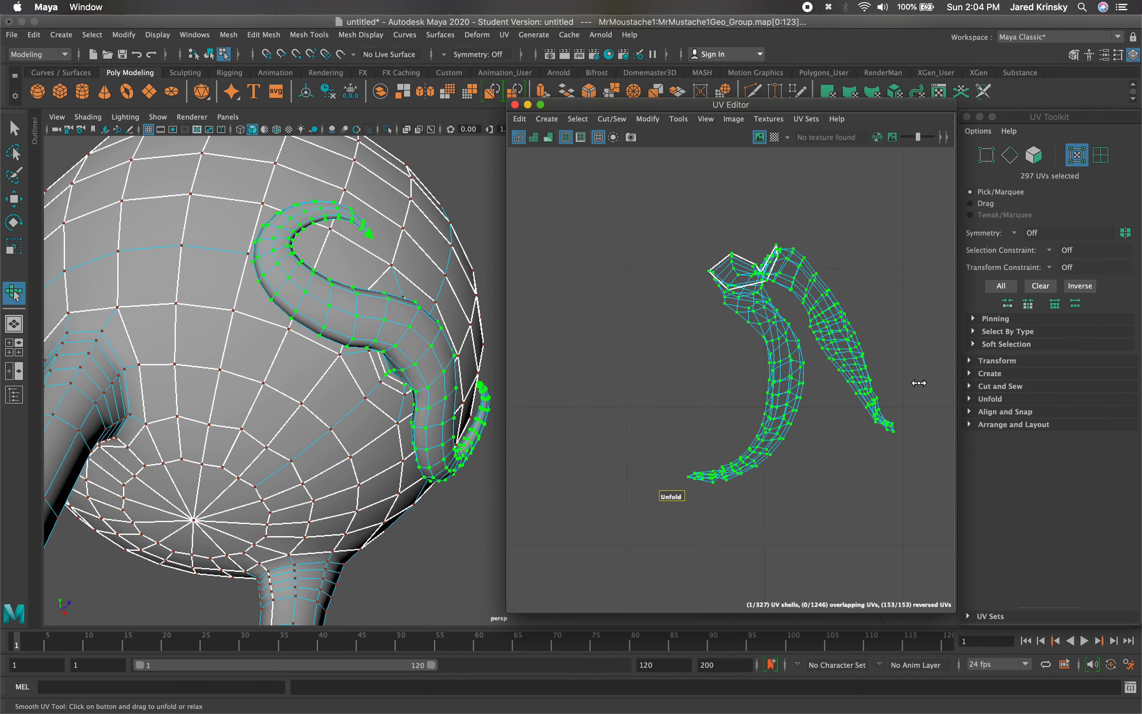
pyautogui.moveTo(703, 458); pyautogui.dragTo(599, 509)
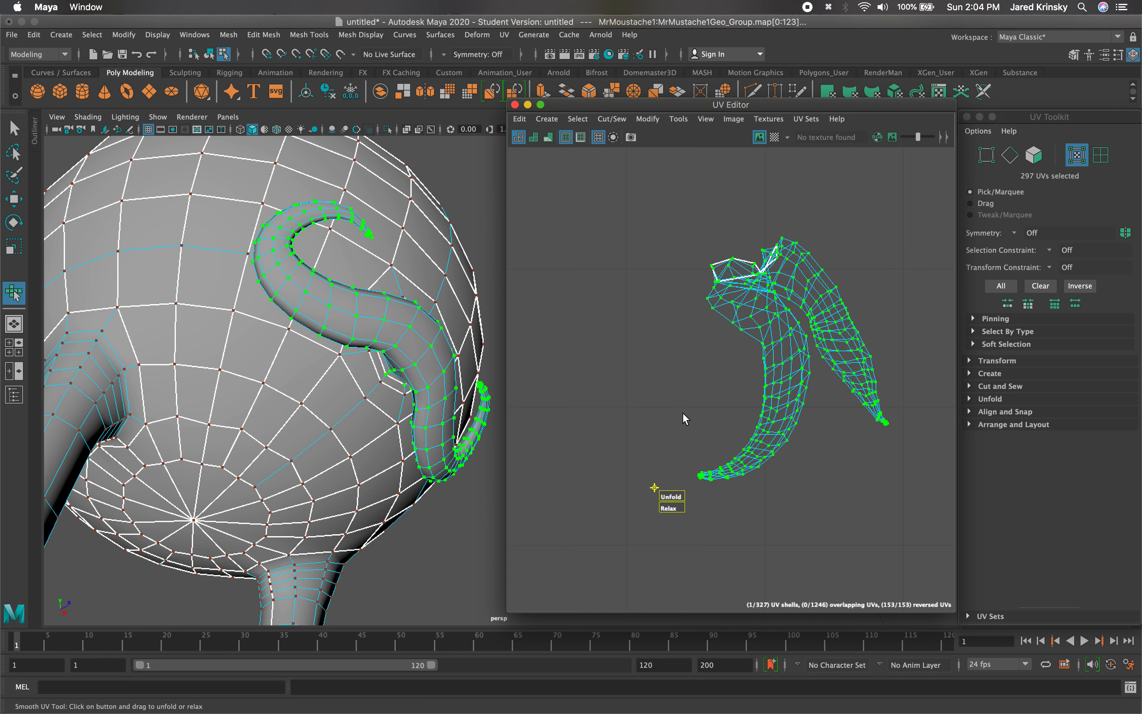
# Select the whole moustache UV shell and move it down into the gap between the two groups of leg shells.
pyautogui.press('q')
pyautogui.moveTo(750, 354); pyautogui.dragTo(716, 332, button='right')
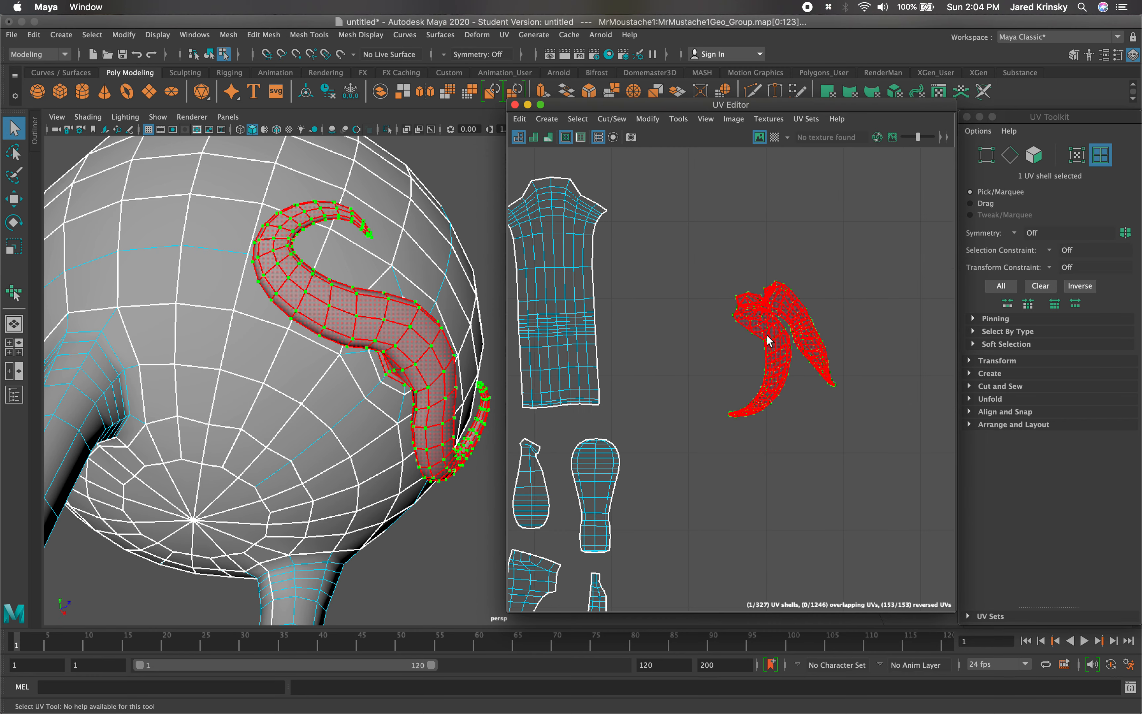
pyautogui.scroll(-3, 767, 335)
pyautogui.click(770, 338)
pyautogui.press('w')
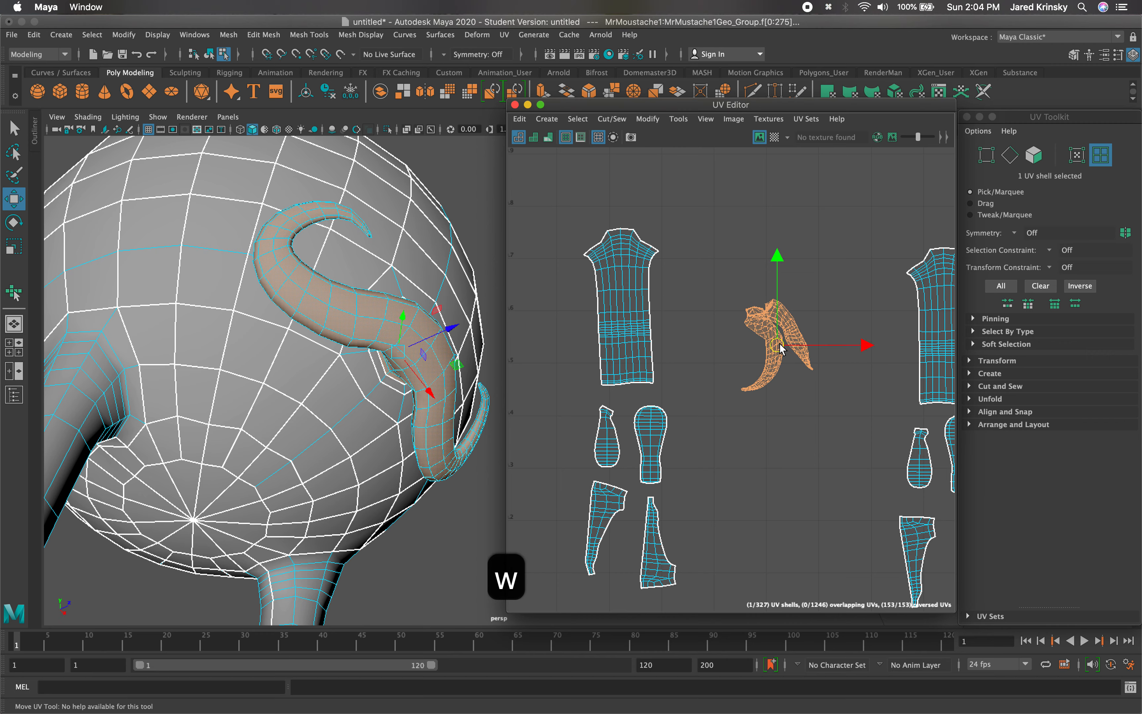
pyautogui.moveTo(780, 348); pyautogui.dragTo(786, 462)
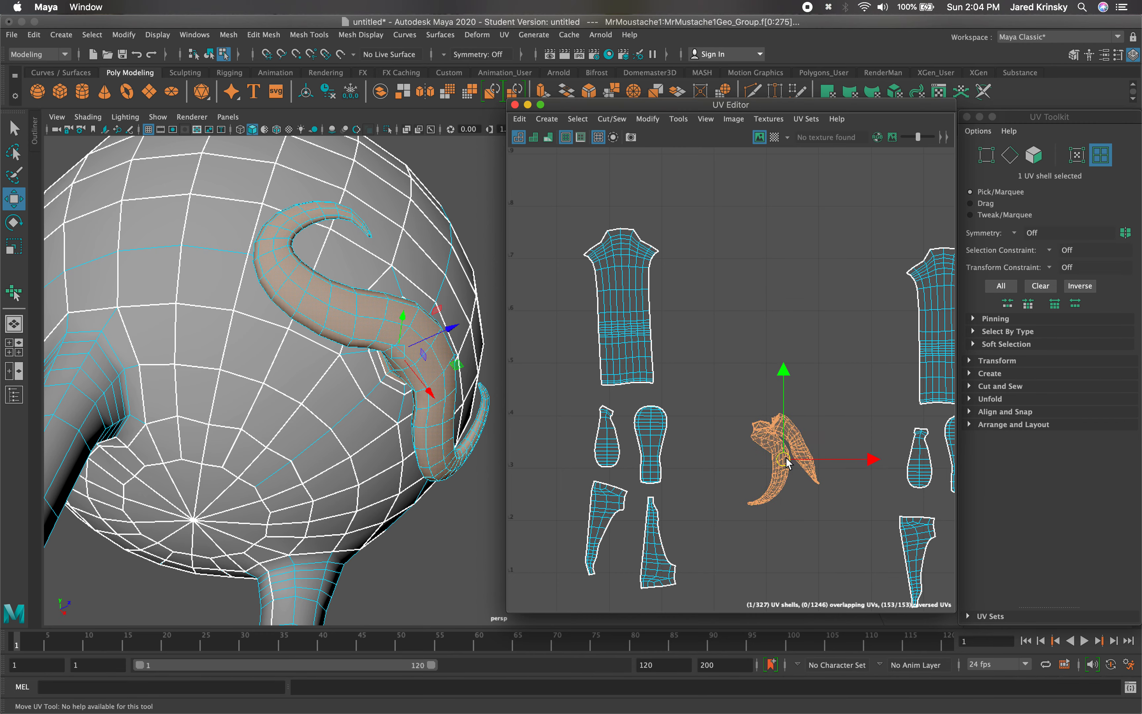
pyautogui.click(819, 347)
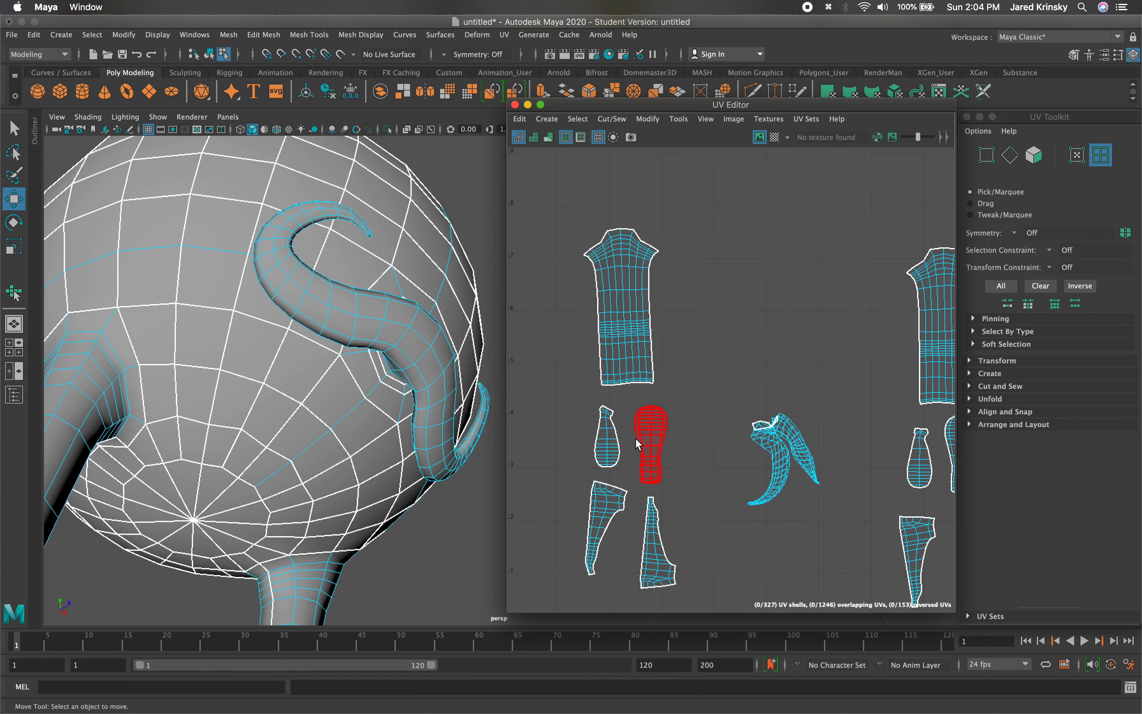
# Switch to edge selection and select all the edges of the body sphere's separate UV shells.
pyautogui.scroll(-3, 546, 453)
pyautogui.scroll(4, 558, 448)
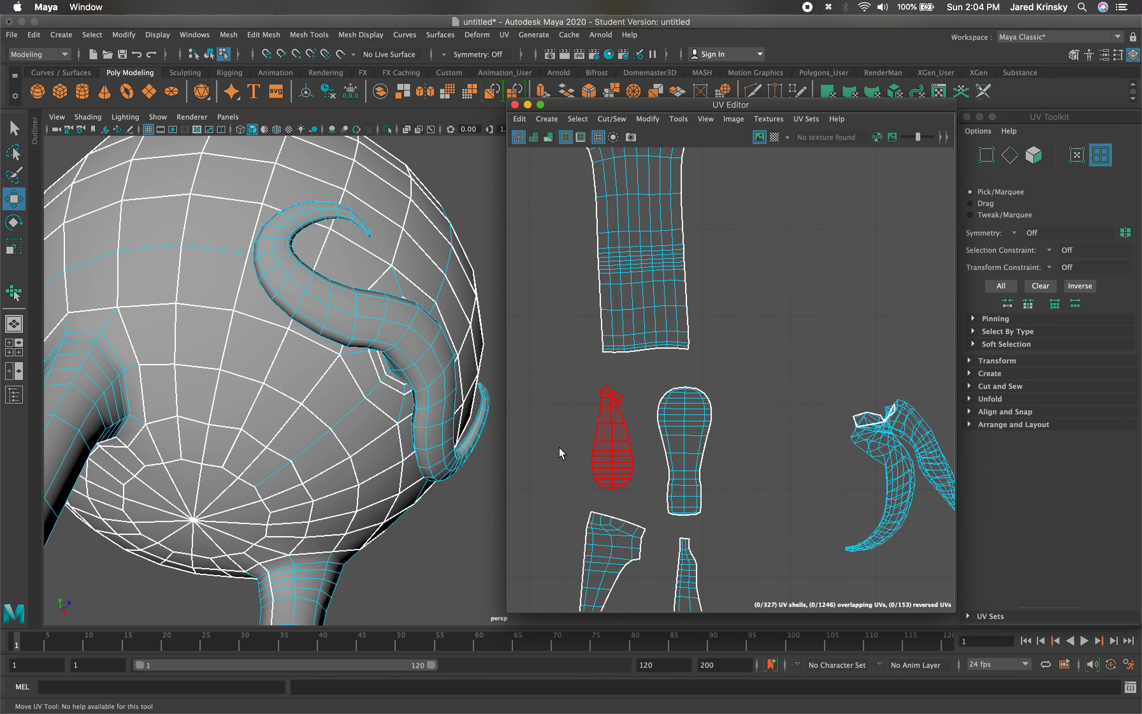
pyautogui.scroll(-1, 558, 448)
pyautogui.keyDown('alt'); pyautogui.moveTo(593, 449); pyautogui.dragTo(953, 421, button='middle'); pyautogui.keyUp('alt')
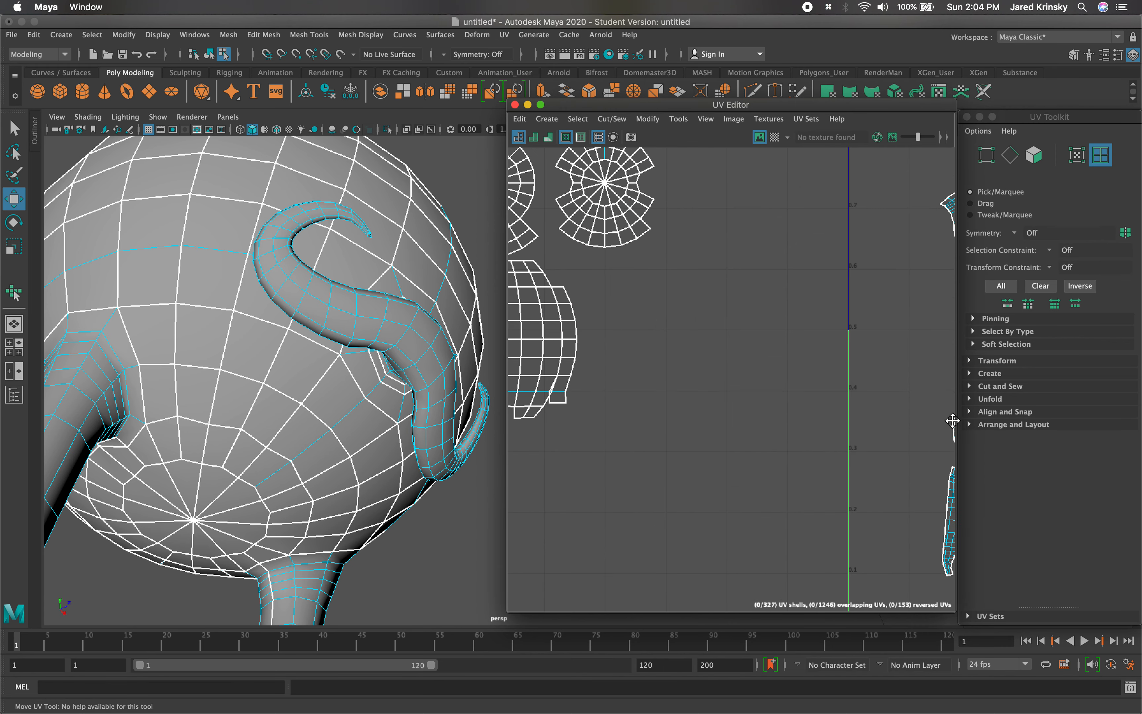
pyautogui.scroll(-4, 733, 396)
pyautogui.scroll(1, 643, 379)
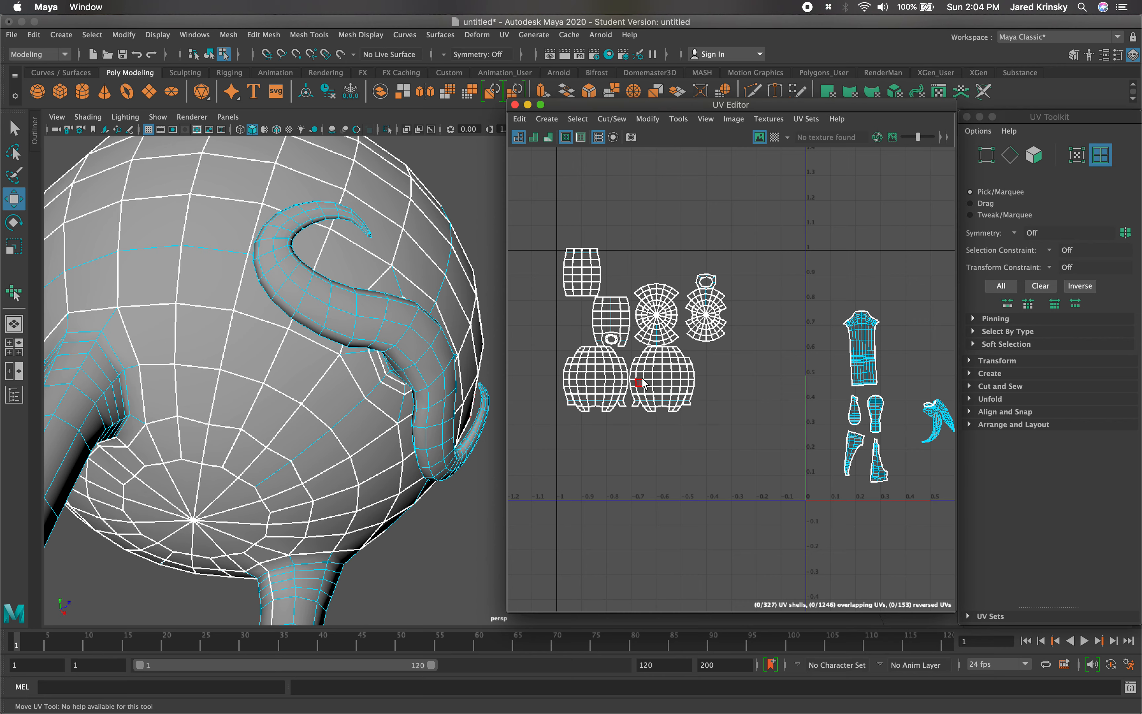
pyautogui.moveTo(684, 376); pyautogui.dragTo(679, 327, button='right')
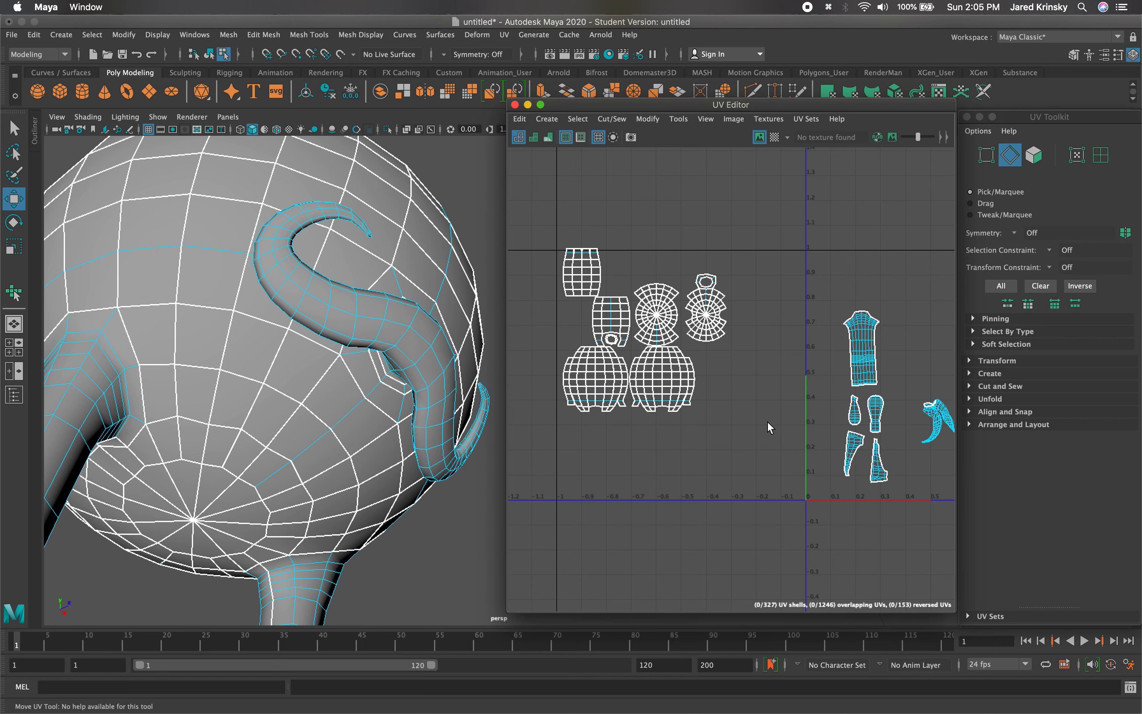
pyautogui.moveTo(771, 429); pyautogui.dragTo(528, 188)
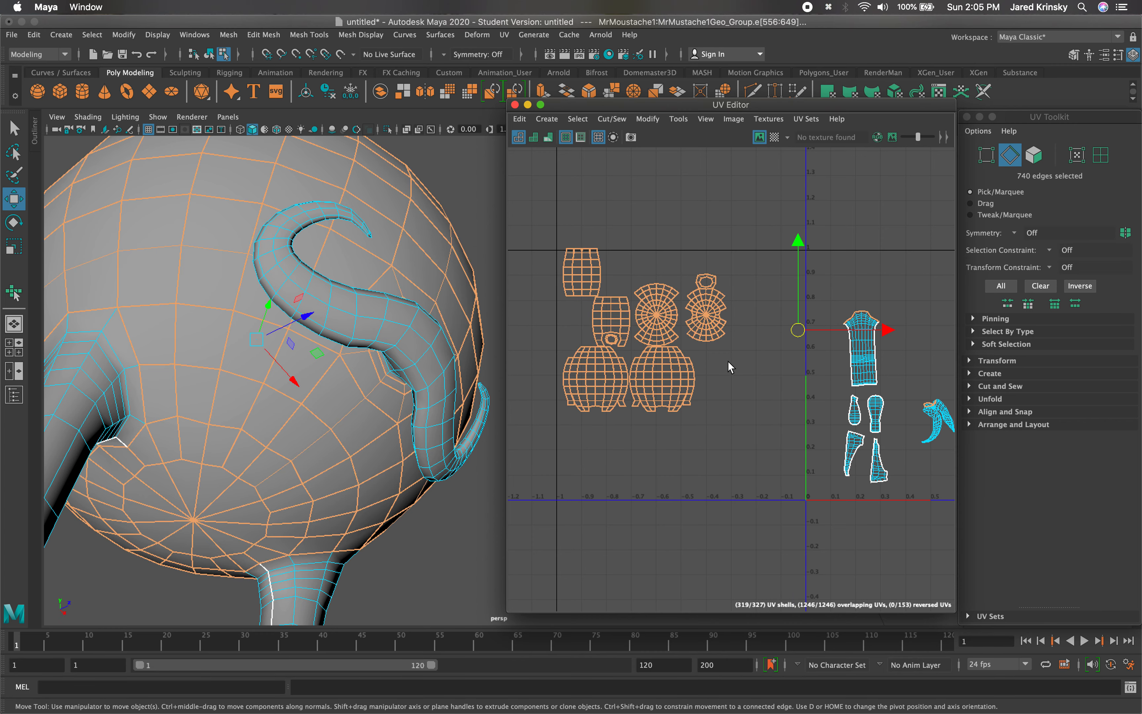
# Remove the upper border edges of the tall leg shell nearest the body shells from the edge selection.
pyautogui.scroll(5, 828, 383)
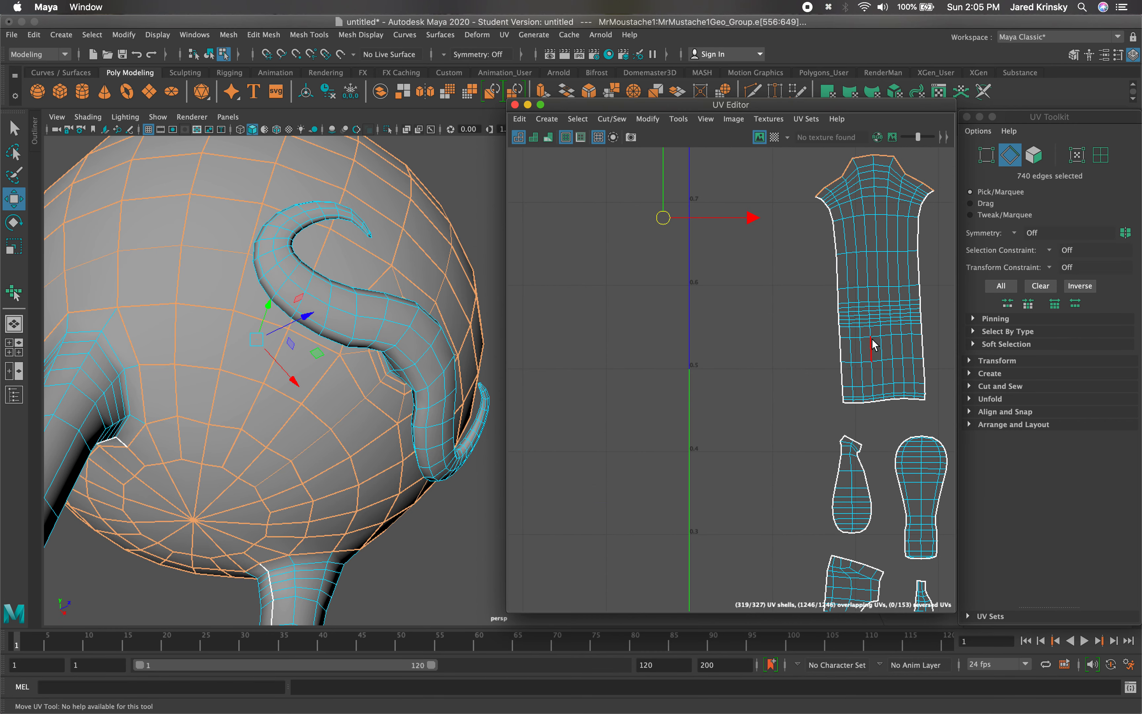
pyautogui.keyDown('alt'); pyautogui.moveTo(872, 339); pyautogui.dragTo(745, 451, button='middle'); pyautogui.keyUp('alt')
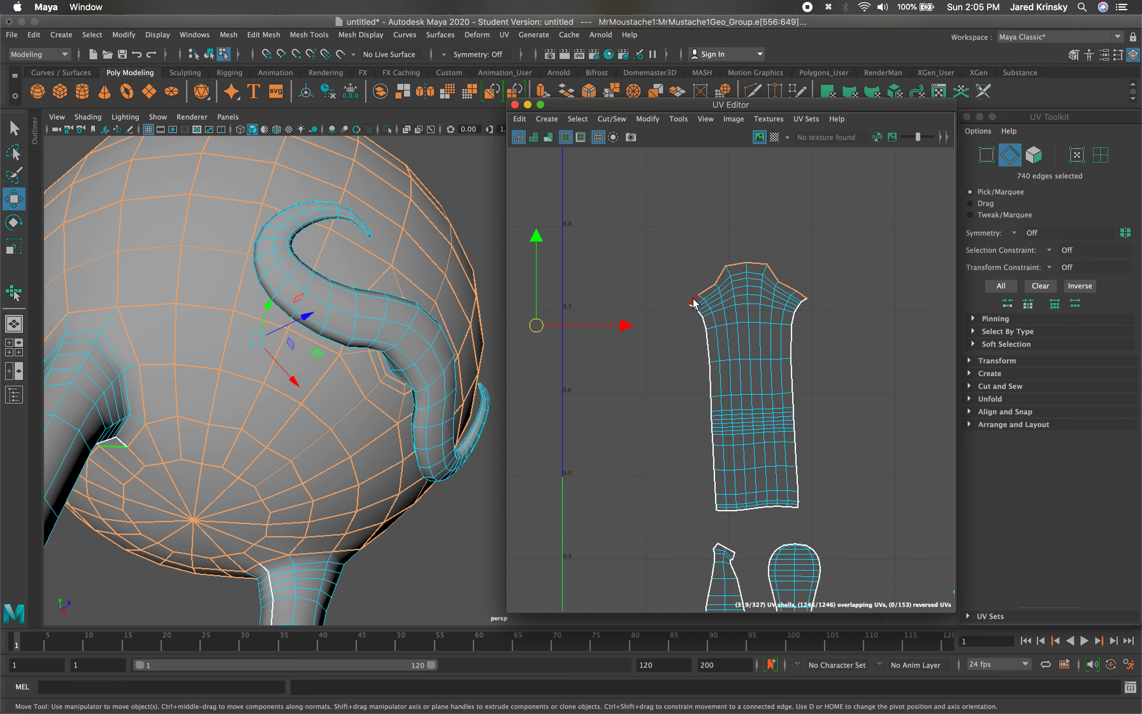
pyautogui.keyDown('ctrl'); pyautogui.click(703, 295); pyautogui.keyUp('ctrl')
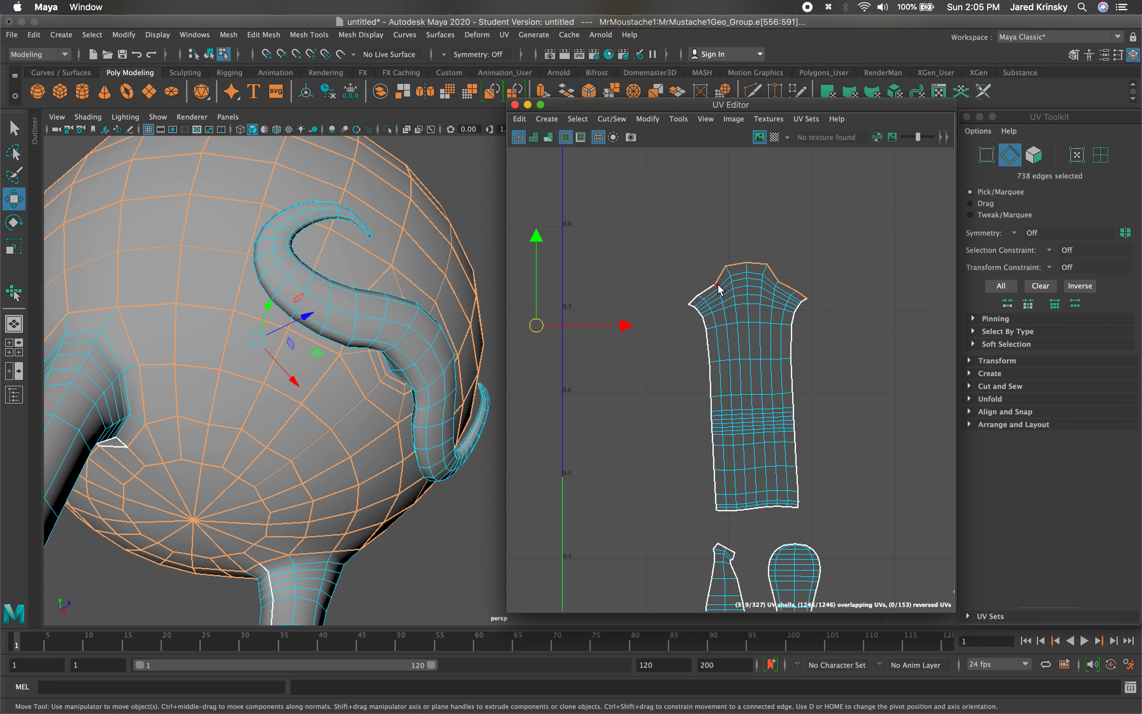
pyautogui.keyDown('ctrl'); pyautogui.click(737, 267); pyautogui.keyUp('ctrl')
pyautogui.keyDown('ctrl'); pyautogui.click(760, 266); pyautogui.keyUp('ctrl')
pyautogui.keyDown('ctrl'); pyautogui.click(770, 270); pyautogui.keyUp('ctrl')
pyautogui.keyDown('ctrl'); pyautogui.click(792, 290); pyautogui.keyUp('ctrl')
pyautogui.keyDown('ctrl'); pyautogui.click(797, 294); pyautogui.keyUp('ctrl')
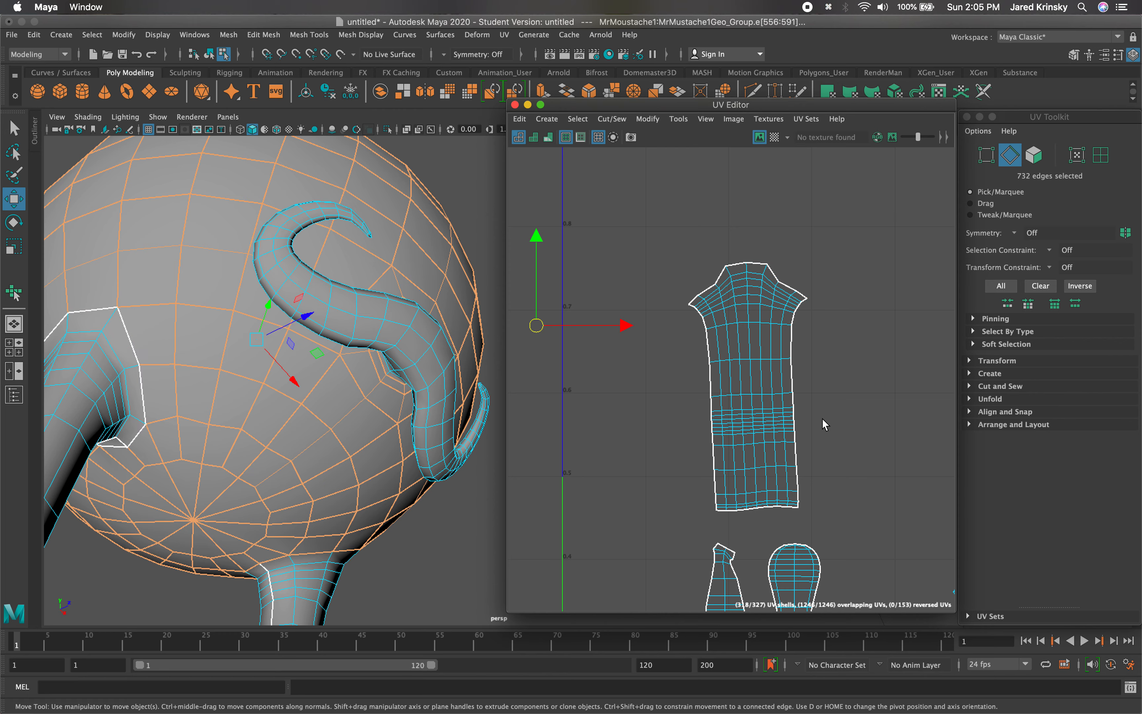
# Remove the border edges around the moustache shell's opening from the edge selection.
pyautogui.keyDown('alt'); pyautogui.moveTo(838, 470); pyautogui.dragTo(600, 200, button='middle'); pyautogui.keyUp('alt')
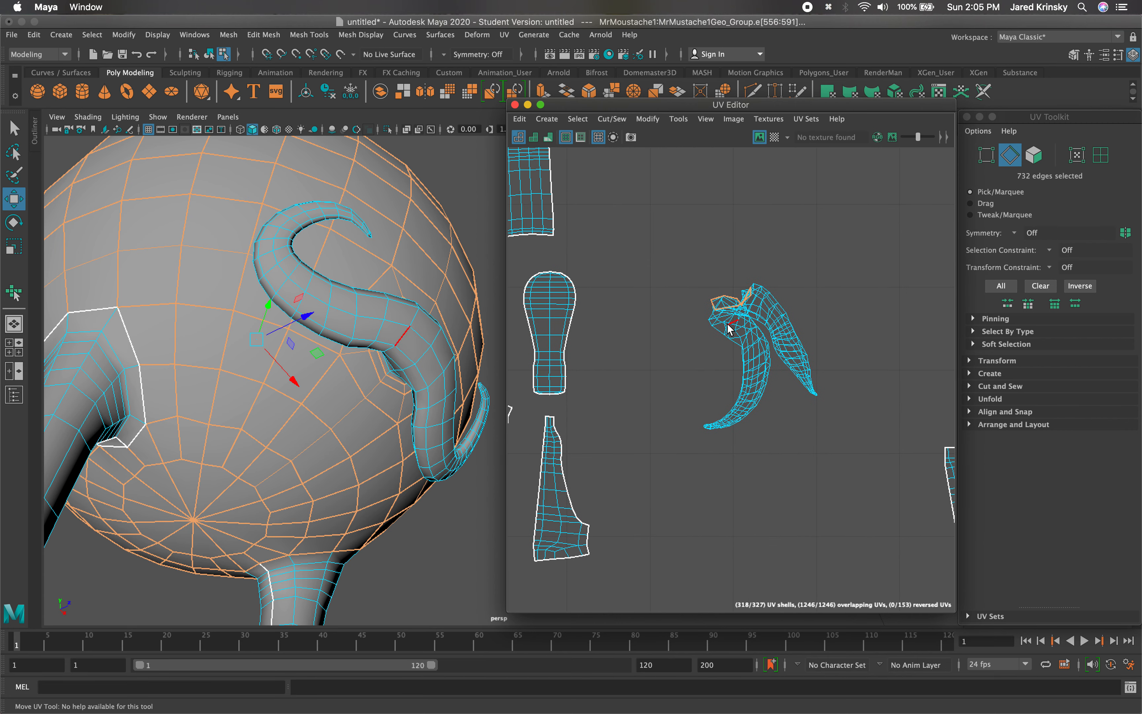
pyautogui.scroll(5, 730, 329)
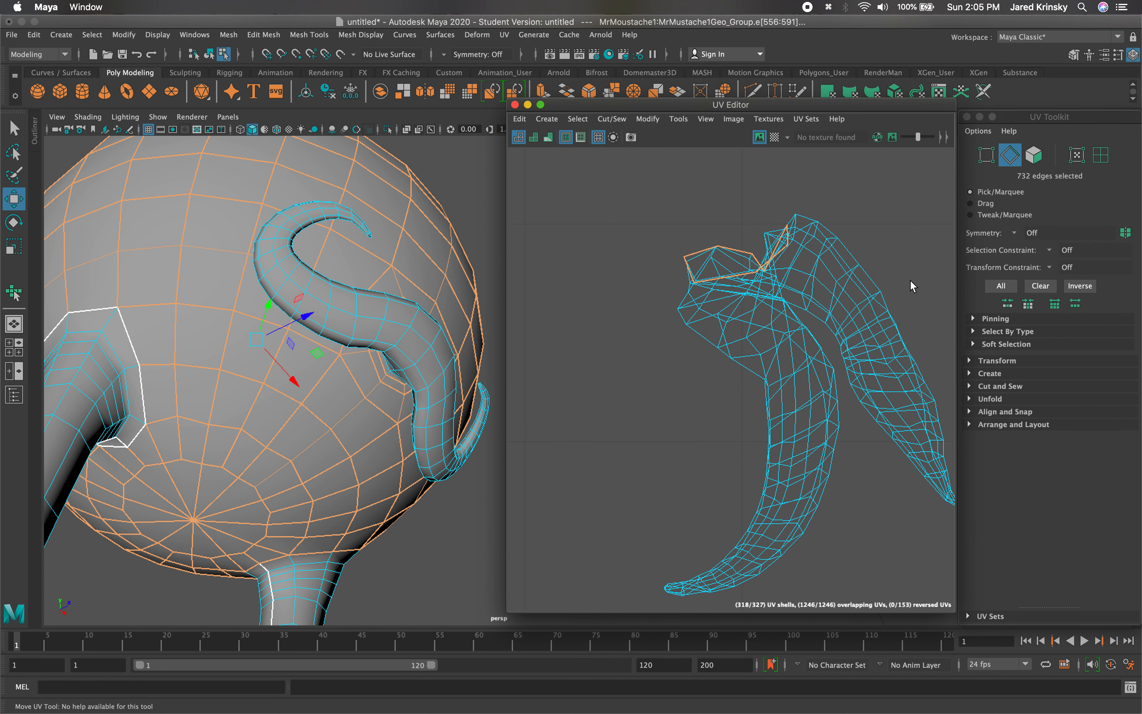
pyautogui.keyDown('ctrl'); pyautogui.click(756, 260); pyautogui.keyUp('ctrl')
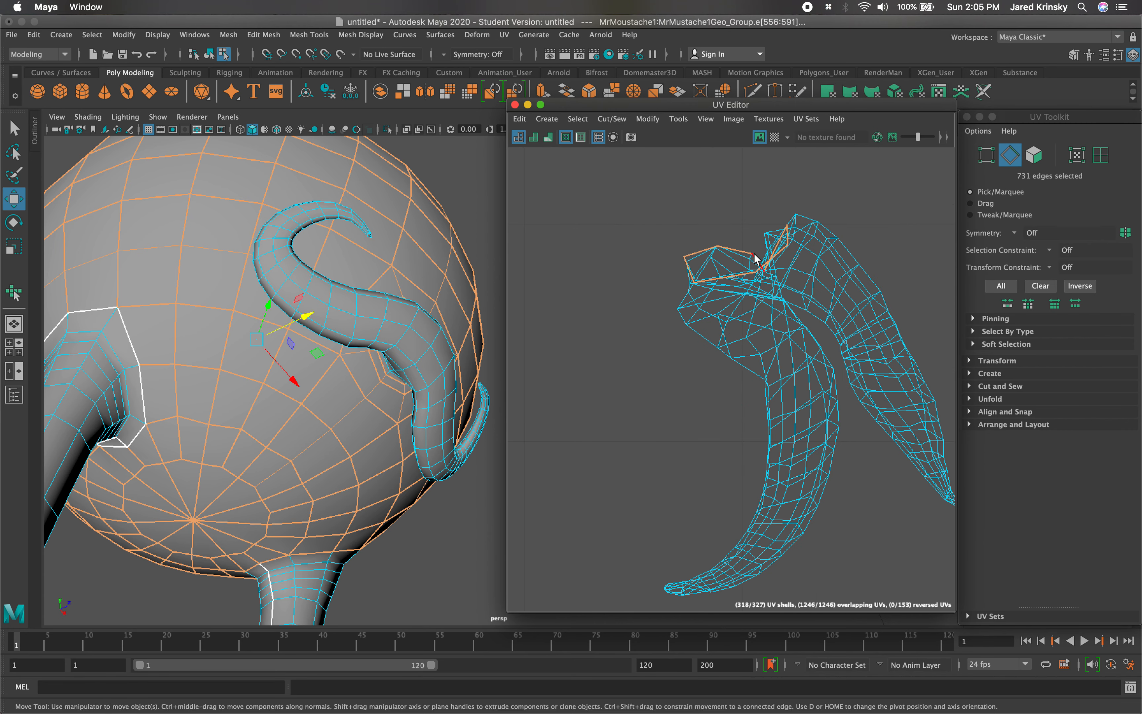
pyautogui.keyDown('ctrl'); pyautogui.click(736, 250); pyautogui.keyUp('ctrl')
pyautogui.keyDown('ctrl'); pyautogui.click(704, 250); pyautogui.keyUp('ctrl')
pyautogui.keyDown('ctrl'); pyautogui.click(698, 280); pyautogui.keyUp('ctrl')
pyautogui.keyDown('shift'); pyautogui.click(689, 266); pyautogui.keyUp('shift')
pyautogui.keyDown('ctrl'); pyautogui.click(691, 271); pyautogui.keyUp('ctrl')
pyautogui.keyDown('ctrl'); pyautogui.click(776, 260); pyautogui.keyUp('ctrl')
pyautogui.keyDown('ctrl'); pyautogui.click(787, 244); pyautogui.keyUp('ctrl')
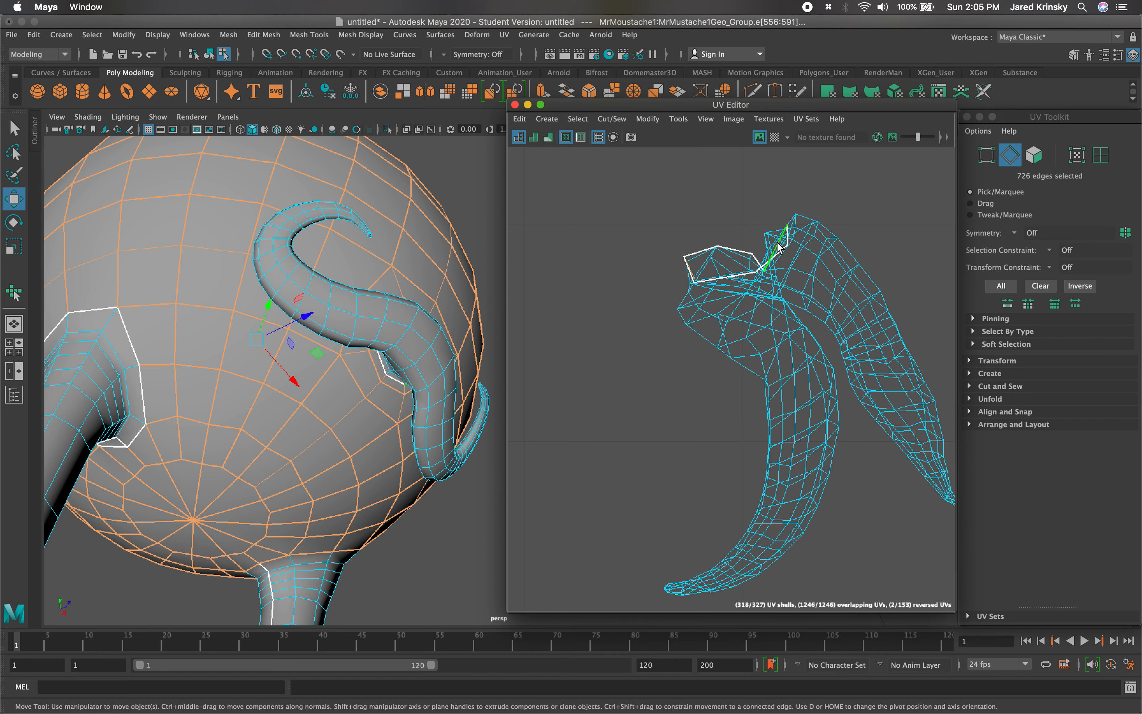
pyautogui.keyDown('ctrl'); pyautogui.click(778, 243); pyautogui.keyUp('ctrl')
# Remove the upper border edges of the second tall leg shell from the edge selection.
pyautogui.scroll(-5, 756, 311)
pyautogui.keyDown('alt'); pyautogui.moveTo(821, 389); pyautogui.dragTo(816, 522, button='middle'); pyautogui.keyUp('alt')
pyautogui.scroll(-5, 816, 521)
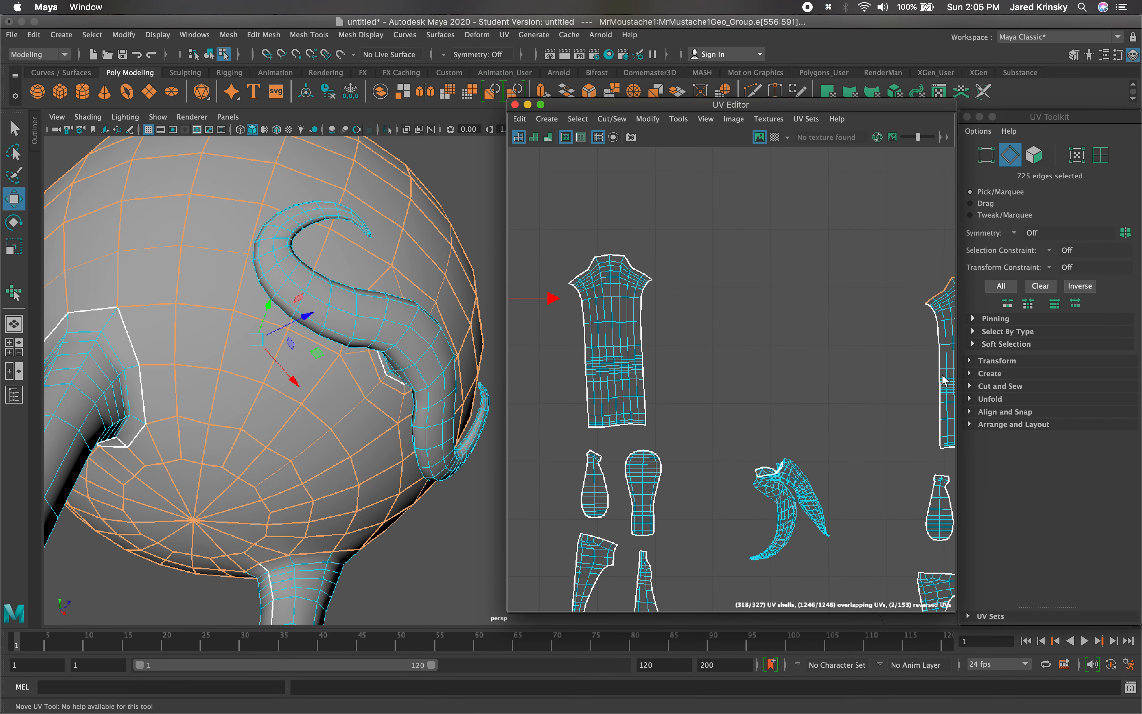
pyautogui.keyDown('alt'); pyautogui.moveTo(944, 380); pyautogui.dragTo(701, 400, button='middle'); pyautogui.keyUp('alt')
pyautogui.scroll(8, 802, 375)
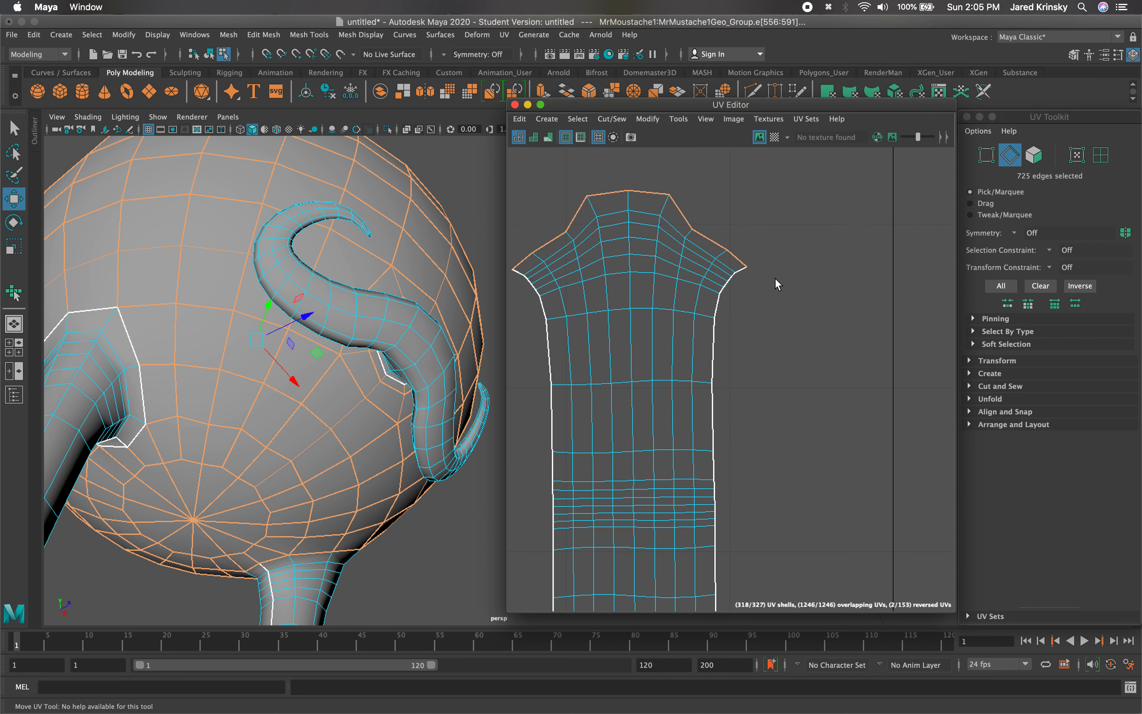
pyautogui.keyDown('ctrl'); pyautogui.click(745, 259); pyautogui.keyUp('ctrl')
pyautogui.keyDown('ctrl'); pyautogui.click(705, 227); pyautogui.keyUp('ctrl')
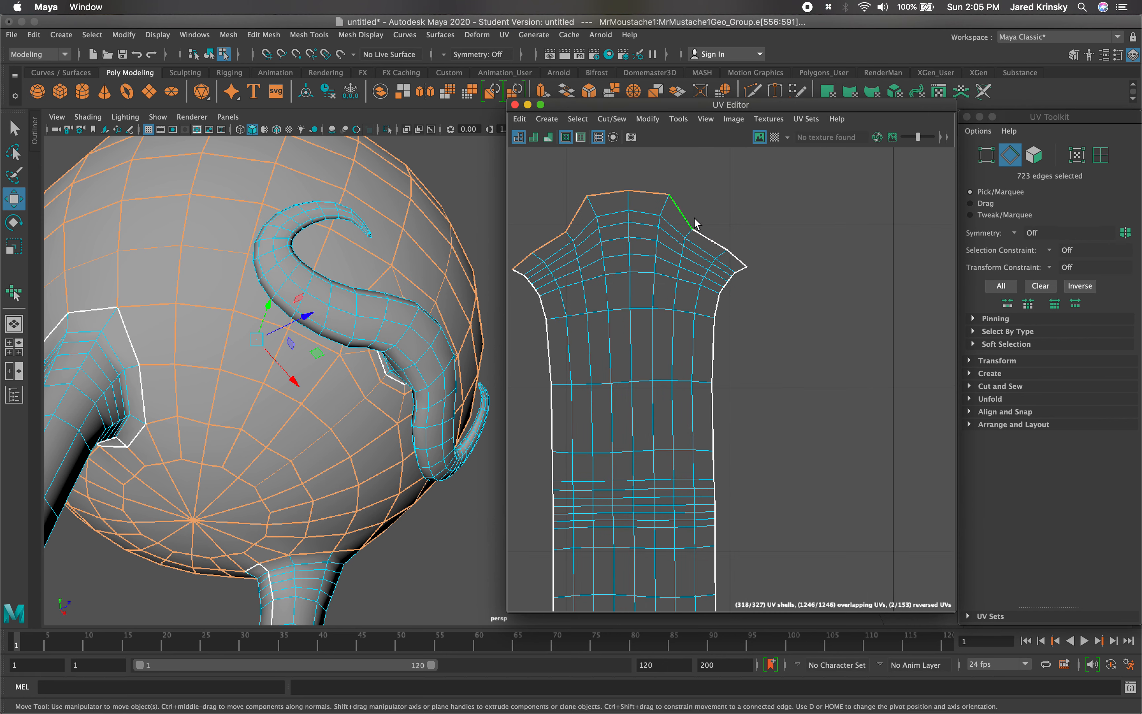
pyautogui.keyDown('ctrl'); pyautogui.click(693, 216); pyautogui.keyUp('ctrl')
pyautogui.keyDown('ctrl'); pyautogui.click(660, 193); pyautogui.keyUp('ctrl')
pyautogui.keyDown('ctrl'); pyautogui.click(580, 210); pyautogui.keyUp('ctrl')
pyautogui.keyDown('ctrl'); pyautogui.click(556, 243); pyautogui.keyUp('ctrl')
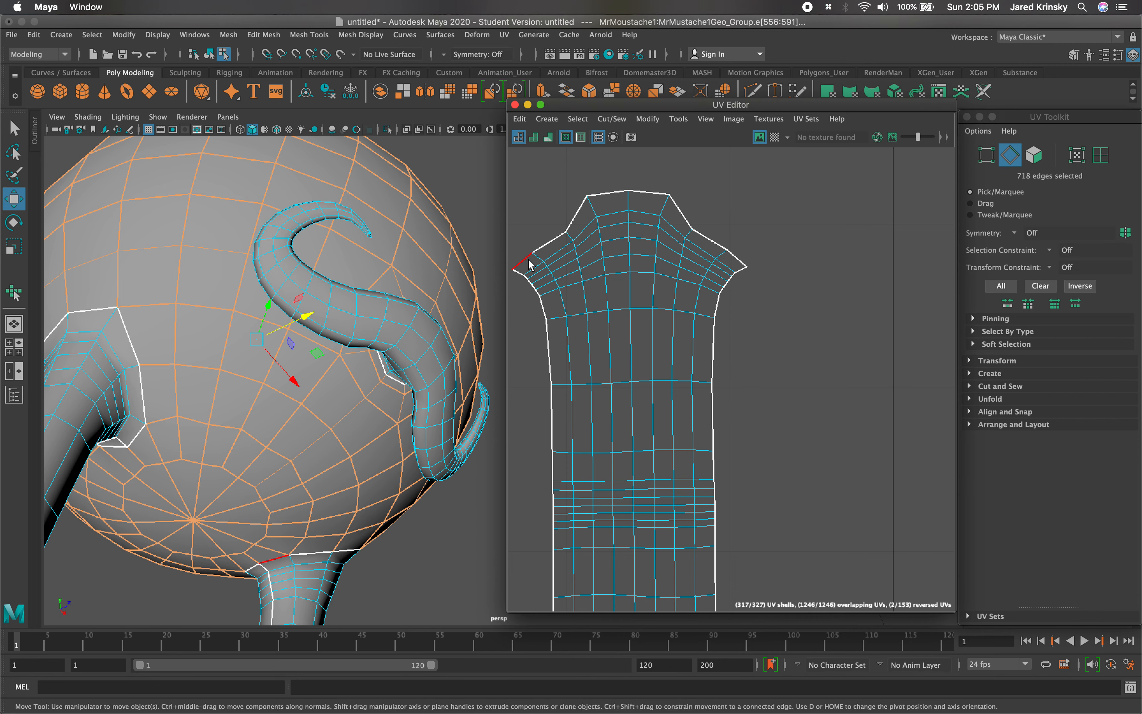
pyautogui.keyDown('ctrl'); pyautogui.click(528, 260); pyautogui.keyUp('ctrl')
# Examine the body shells and the back of the body sphere around the leg openings for a seam location.
pyautogui.scroll(-8, 569, 265)
pyautogui.keyDown('alt'); pyautogui.moveTo(574, 264); pyautogui.dragTo(701, 254, button='middle'); pyautogui.keyUp('alt')
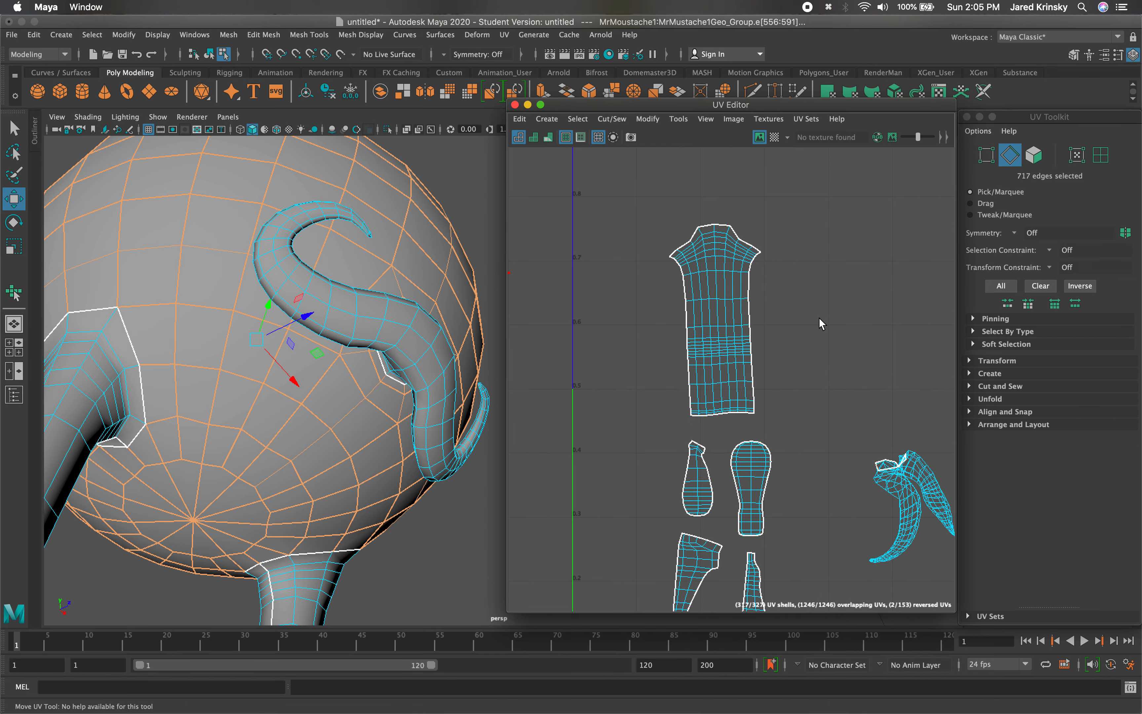
pyautogui.scroll(-4, 700, 333)
pyautogui.keyDown('alt'); pyautogui.moveTo(550, 337); pyautogui.dragTo(715, 337, button='middle'); pyautogui.keyUp('alt')
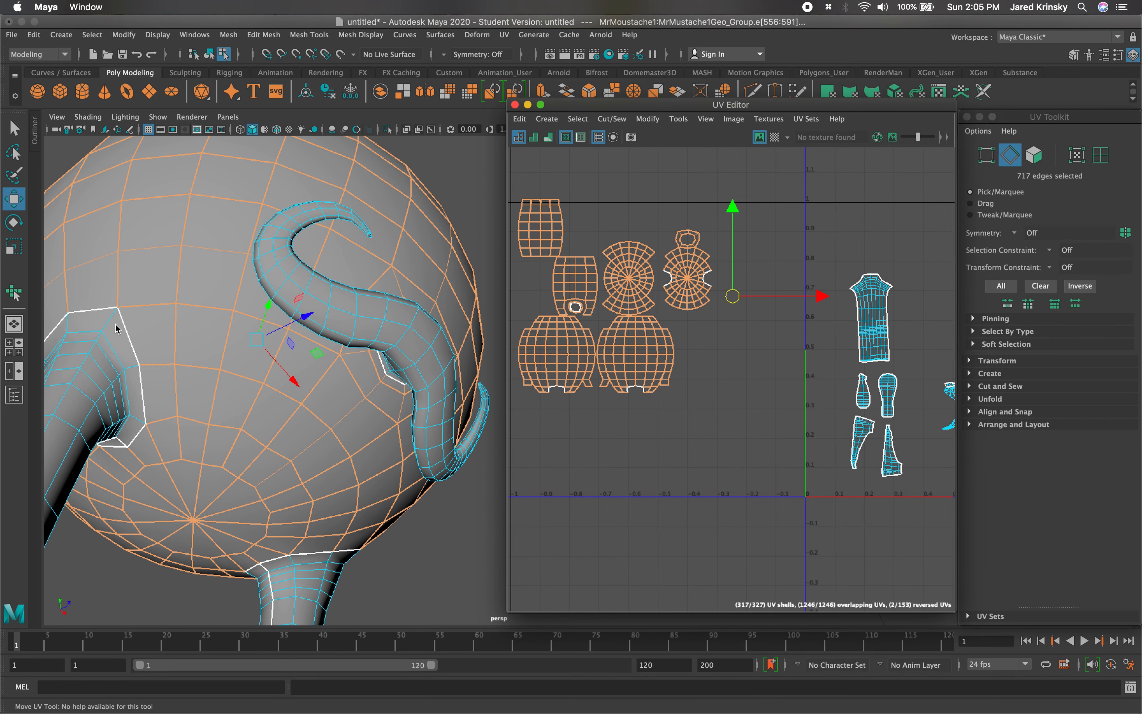
pyautogui.scroll(-5, 293, 354)
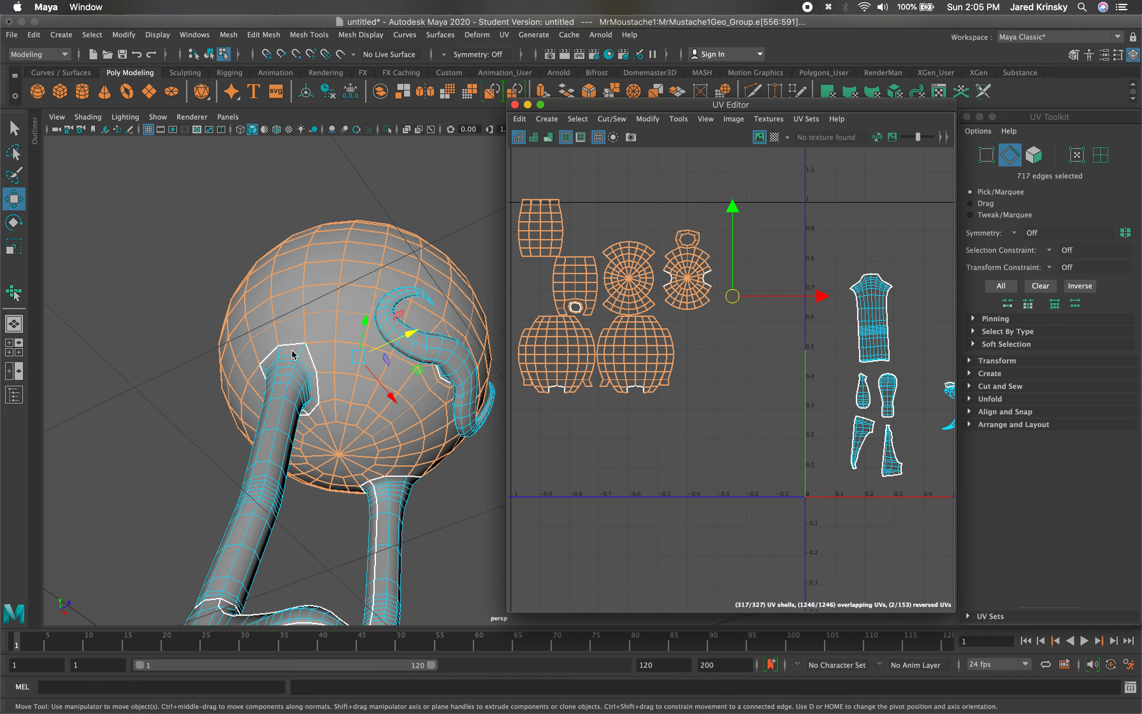
pyautogui.keyDown('alt'); pyautogui.moveTo(281, 328); pyautogui.dragTo(456, 359); pyautogui.keyUp('alt')
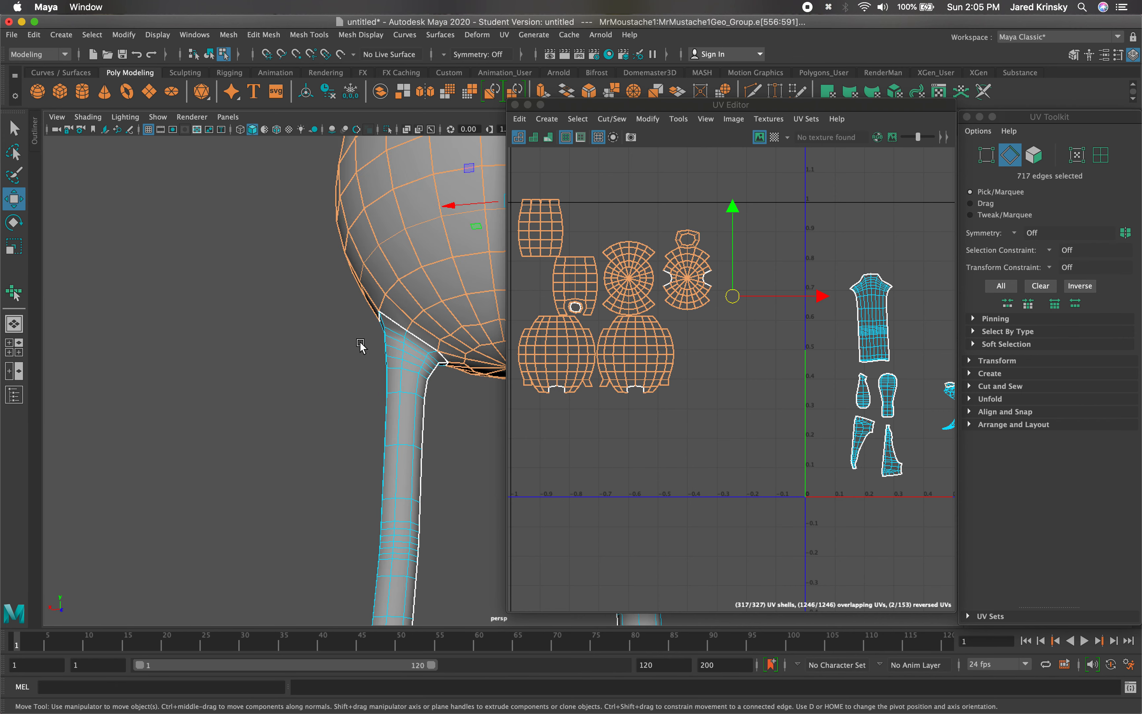
pyautogui.keyDown('alt'); pyautogui.moveTo(359, 343); pyautogui.dragTo(240, 381, button='middle'); pyautogui.keyUp('alt')
pyautogui.moveTo(333, 342)
pyautogui.keyDown('alt'); pyautogui.mouseDown()
pyautogui.moveTo(339, 312)
pyautogui.moveTo(337, 326)
pyautogui.mouseUp(); pyautogui.keyUp('alt')
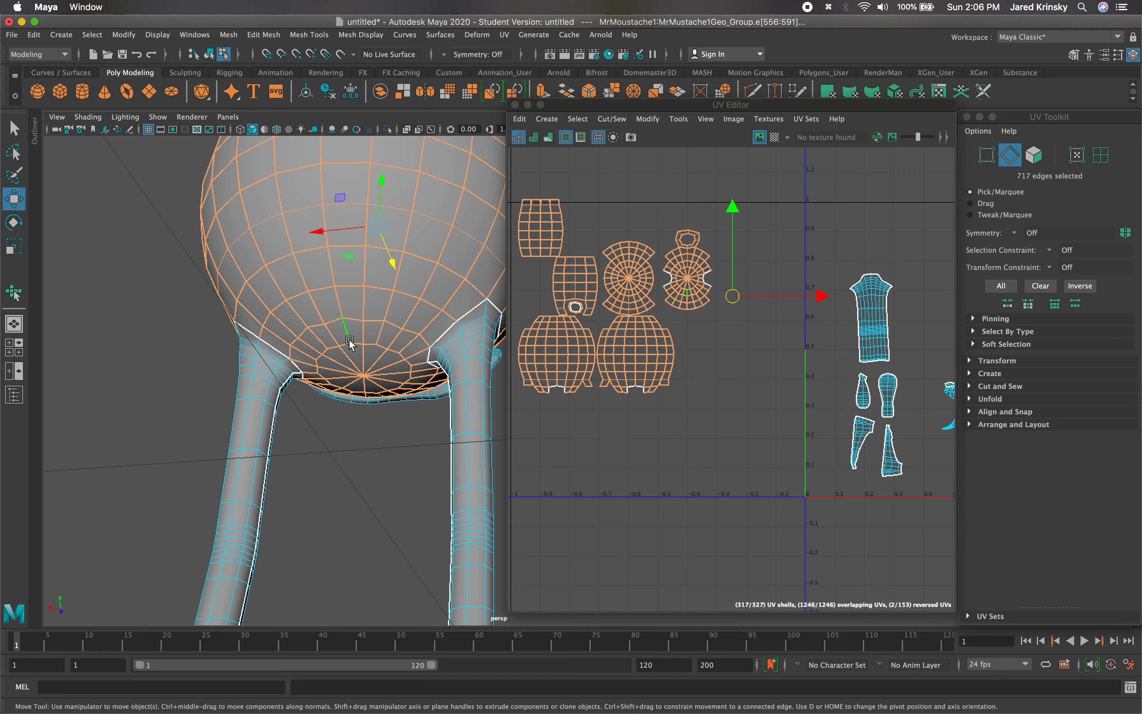
# Try to deselect a vertical line of edges running from the bottom pole up the back of the body sphere.
pyautogui.keyDown('ctrl'); pyautogui.click(363, 355); pyautogui.keyUp('ctrl')
pyautogui.keyDown('ctrl'); pyautogui.click(366, 325); pyautogui.keyUp('ctrl')
pyautogui.keyDown('ctrl'); pyautogui.click(368, 304); pyautogui.keyUp('ctrl')
pyautogui.keyDown('ctrl'); pyautogui.click(366, 278); pyautogui.keyUp('ctrl')
pyautogui.keyDown('alt'); pyautogui.moveTo(374, 281); pyautogui.dragTo(364, 378, button='middle'); pyautogui.keyUp('alt')
pyautogui.press('q')
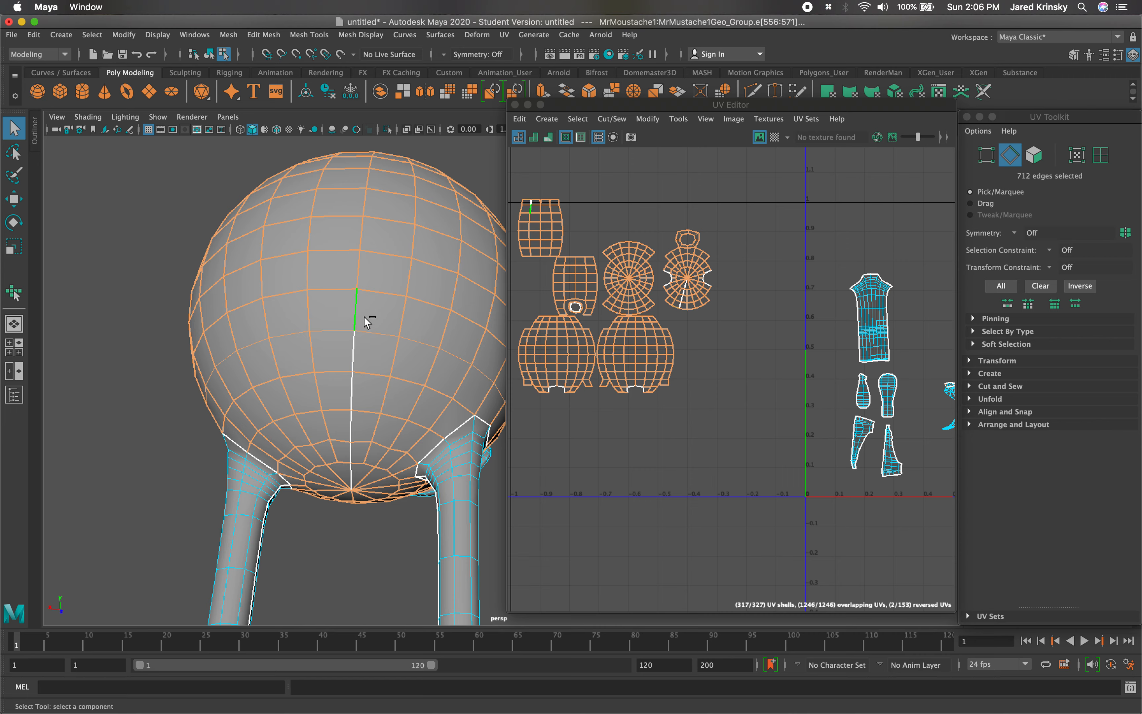
pyautogui.keyDown('alt'); pyautogui.moveTo(365, 316); pyautogui.dragTo(399, 277); pyautogui.keyUp('alt')
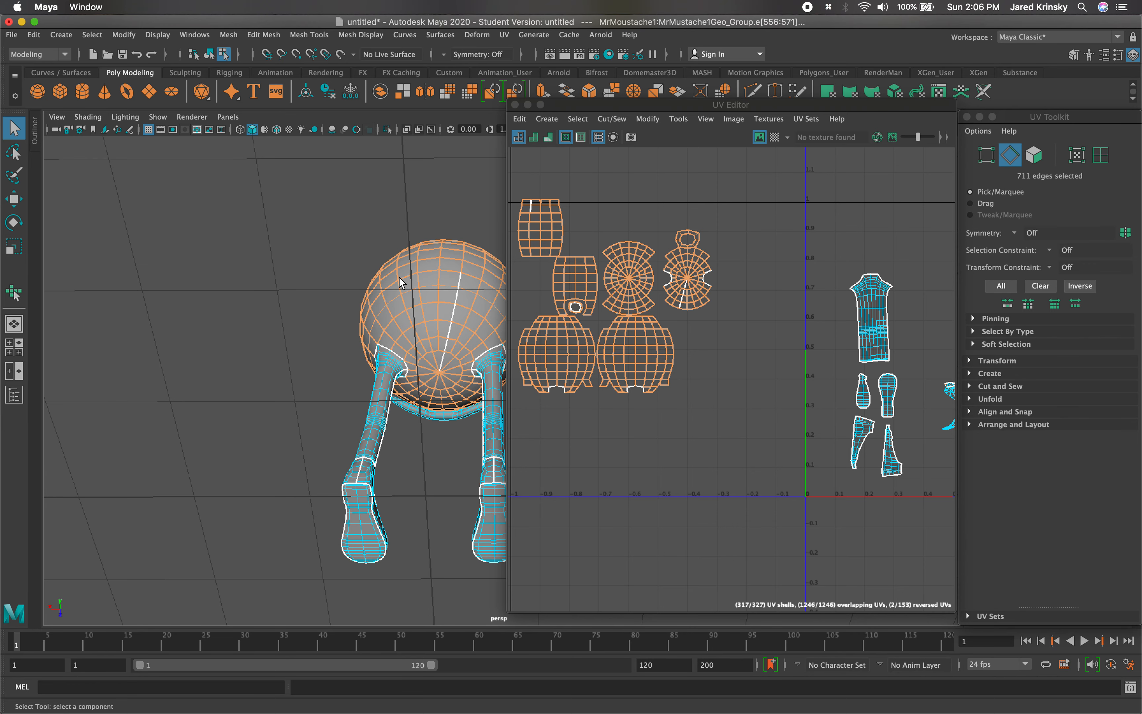
# Undo the edge deselections made on the back of the body sphere.
pyautogui.press('super+z')
pyautogui.press('super+z')
pyautogui.press('super+z')
pyautogui.press('super+z')
pyautogui.press('super+z')
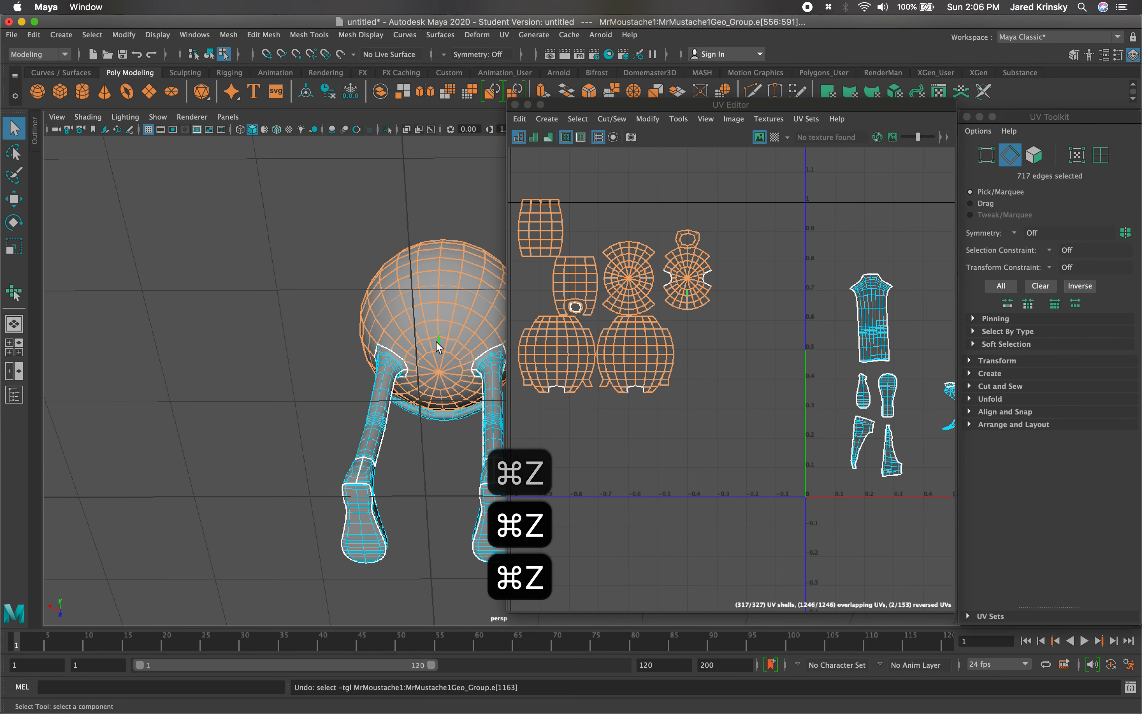
# Deselect the central vertical line of edges up the body sphere's back, from between the legs to the top pole, as the seam.
pyautogui.keyDown('shift'); pyautogui.click(439, 331); pyautogui.keyUp('shift')
pyautogui.keyDown('ctrl'); pyautogui.click(439, 331); pyautogui.keyUp('ctrl')
pyautogui.keyDown('ctrl'); pyautogui.click(440, 307); pyautogui.keyUp('ctrl')
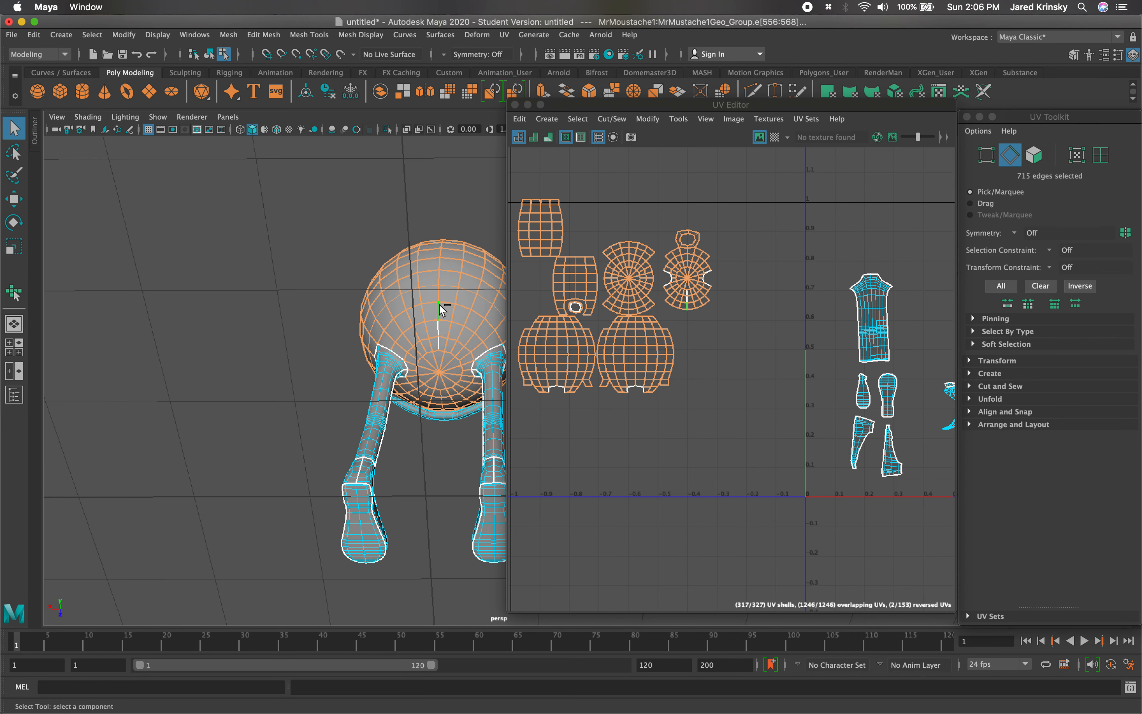
pyautogui.keyDown('alt'); pyautogui.moveTo(440, 305); pyautogui.dragTo(423, 380); pyautogui.keyUp('alt')
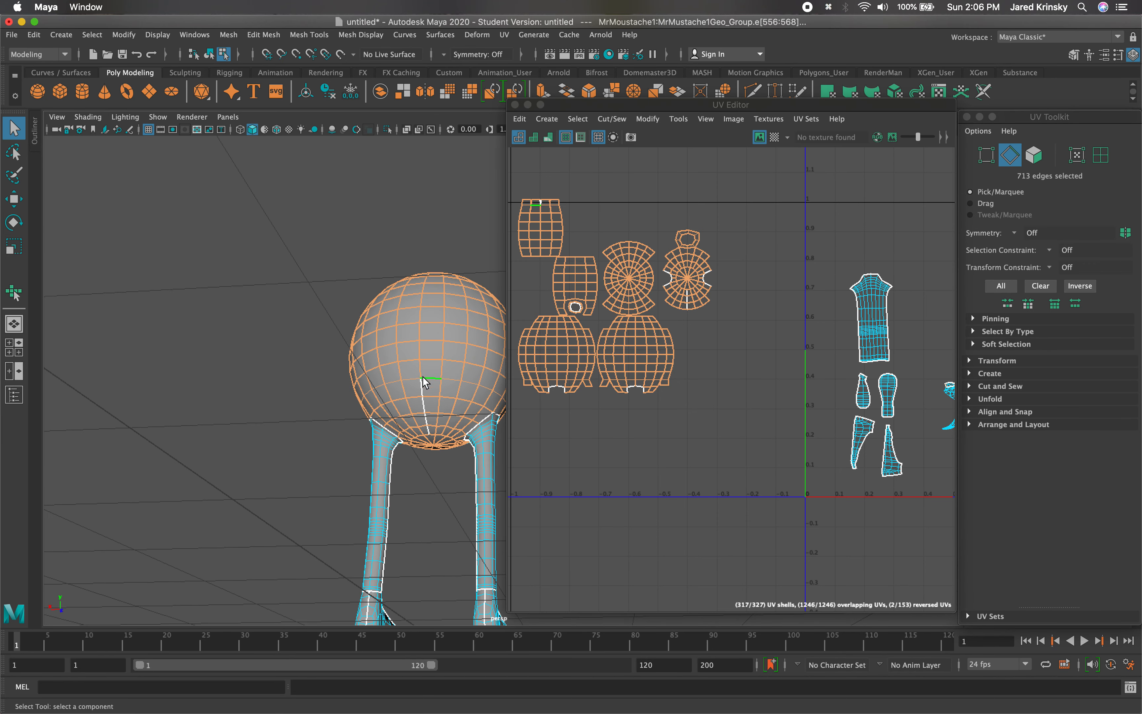
pyautogui.keyDown('ctrl'); pyautogui.click(422, 332); pyautogui.keyUp('ctrl')
pyautogui.keyDown('alt'); pyautogui.moveTo(422, 335); pyautogui.dragTo(429, 396); pyautogui.keyUp('alt')
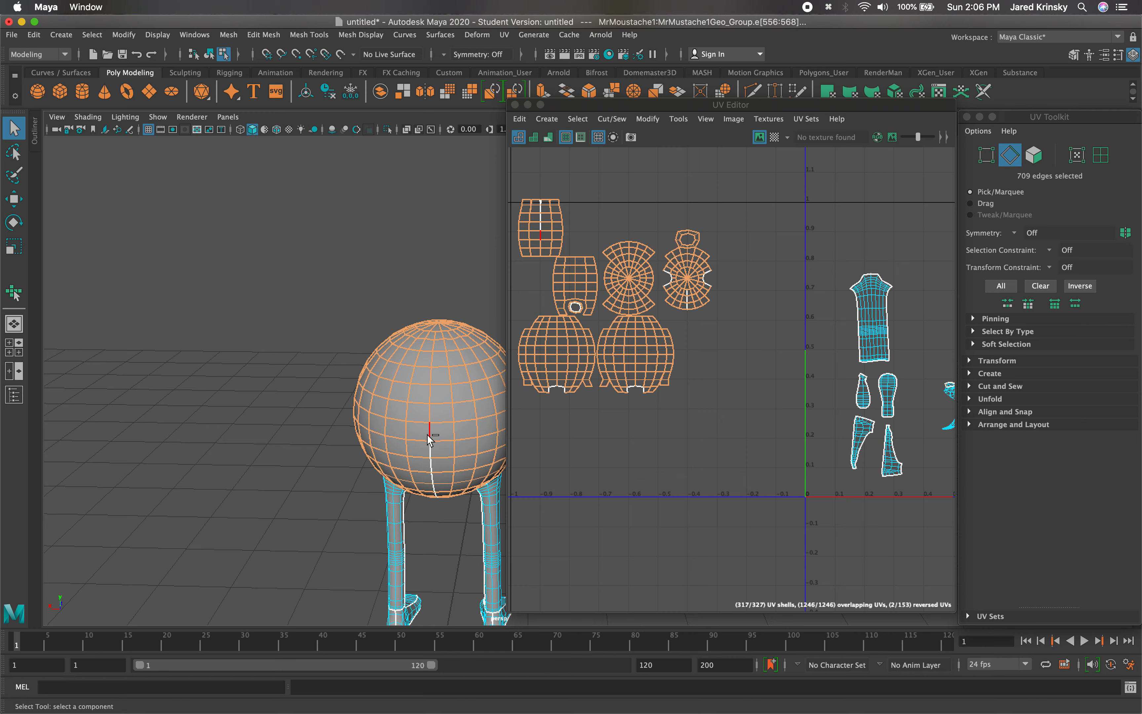
pyautogui.keyDown('ctrl'); pyautogui.click(430, 395); pyautogui.keyUp('ctrl')
pyautogui.keyDown('ctrl'); pyautogui.click(433, 359); pyautogui.keyUp('ctrl')
pyautogui.keyDown('ctrl'); pyautogui.click(436, 333); pyautogui.keyUp('ctrl')
# Move and sew the selected body edges to join the body's pieces into one UV shell.
pyautogui.scroll(-2, 712, 277)
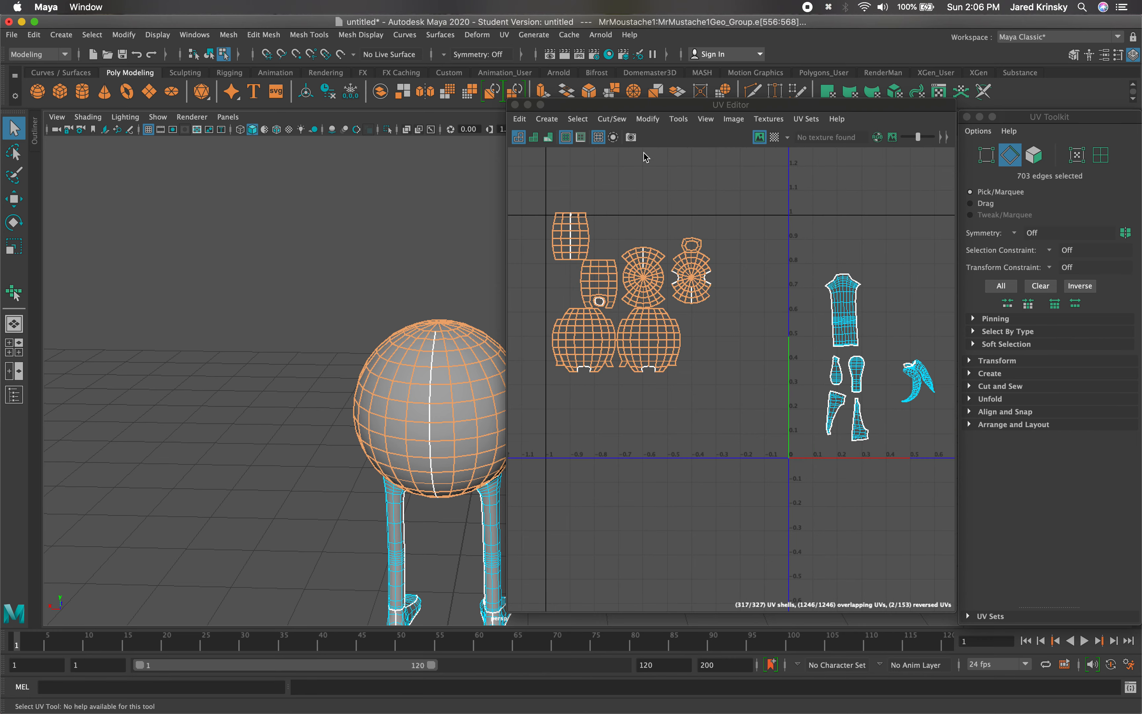
pyautogui.click(612, 118)
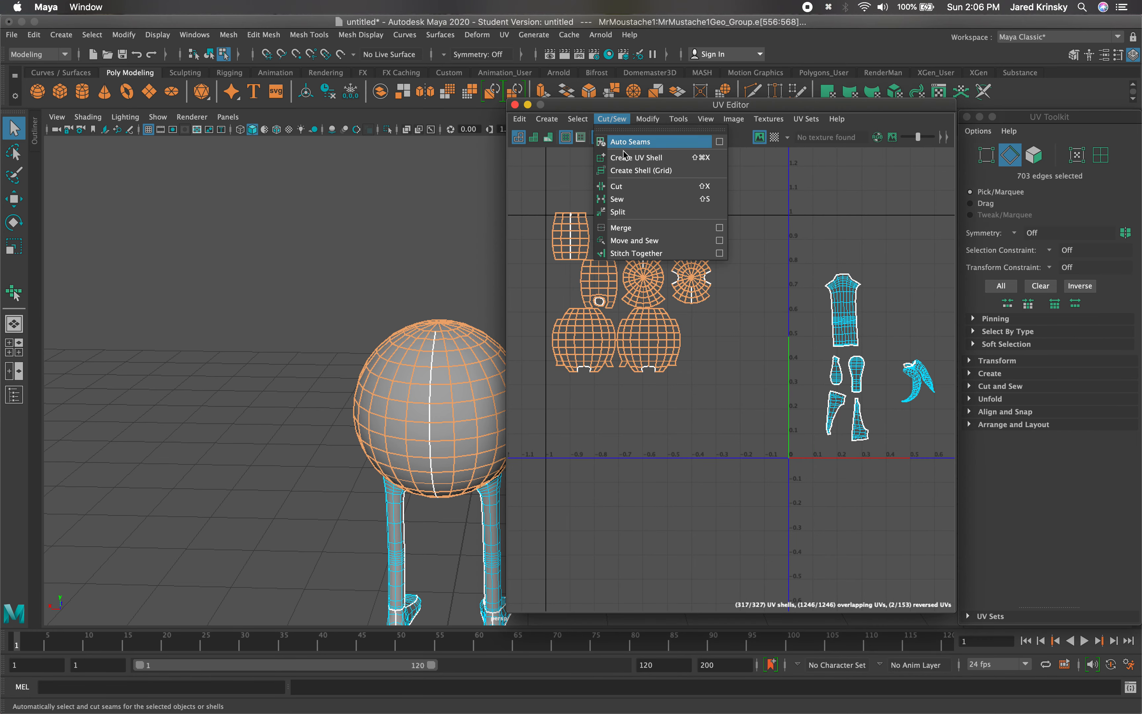
pyautogui.click(645, 242)
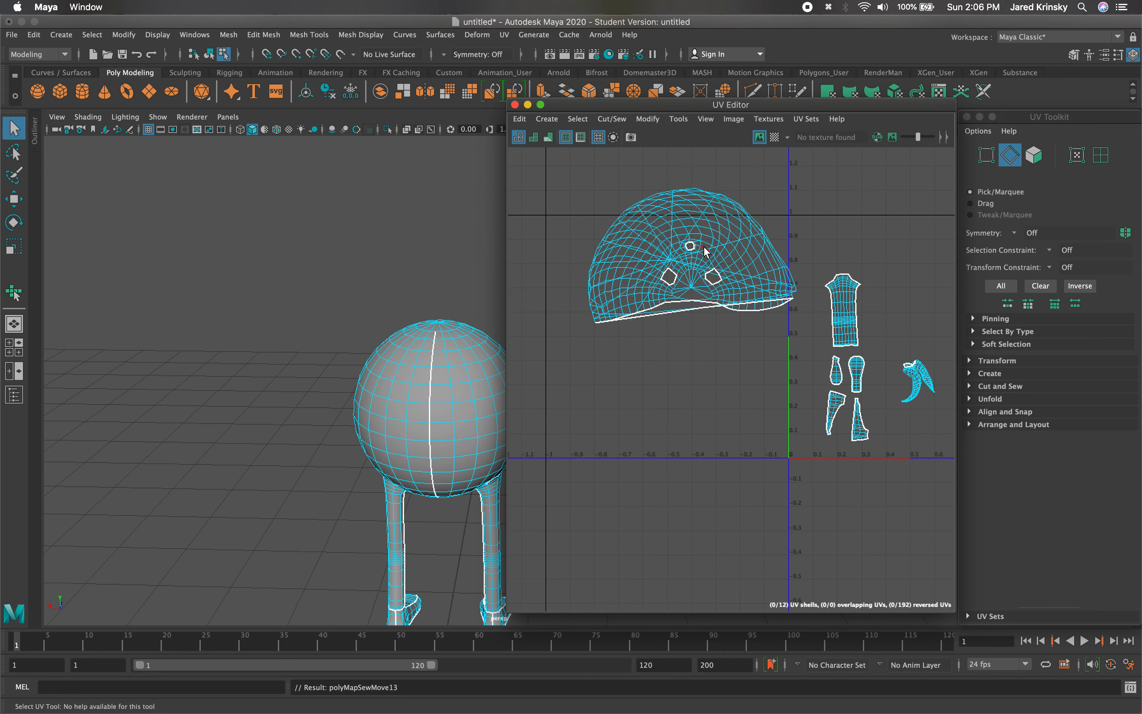
# Unfold all UVs of the body sphere's shell with the Smooth UV tool.
pyautogui.moveTo(730, 288); pyautogui.dragTo(785, 290, button='right')
pyautogui.moveTo(802, 338); pyautogui.dragTo(567, 142)
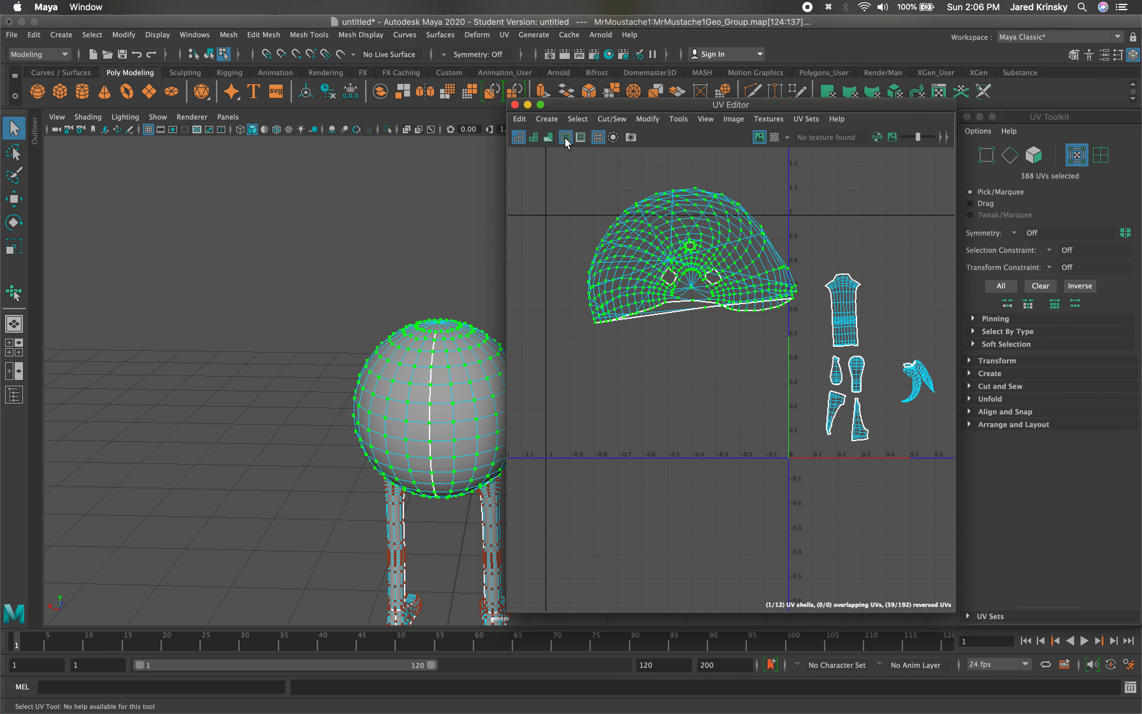
pyautogui.moveTo(667, 258); pyautogui.dragTo(736, 476, button='right')
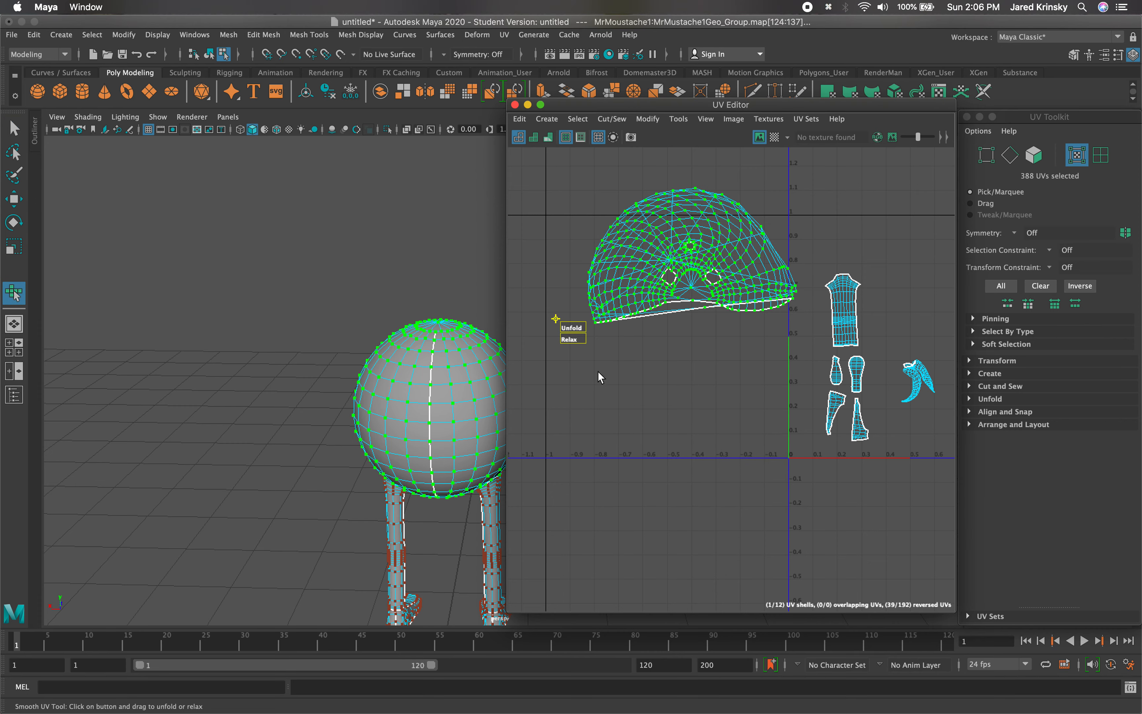
pyautogui.moveTo(572, 328); pyautogui.dragTo(847, 362)
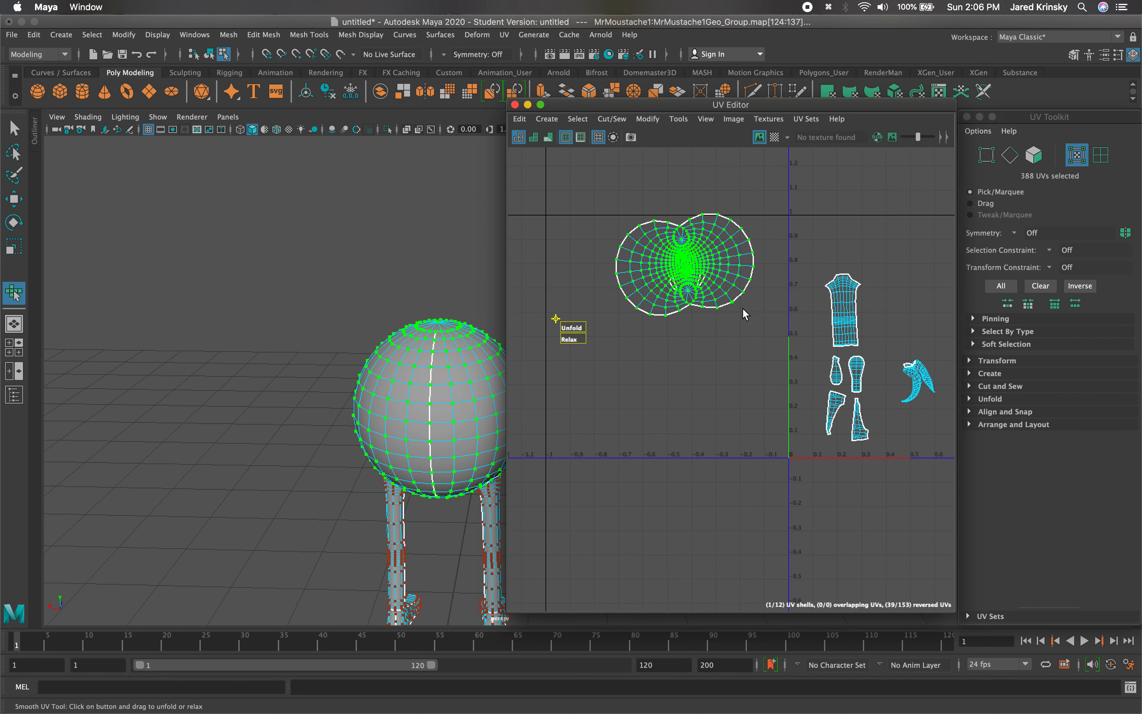
pyautogui.scroll(4, 738, 311)
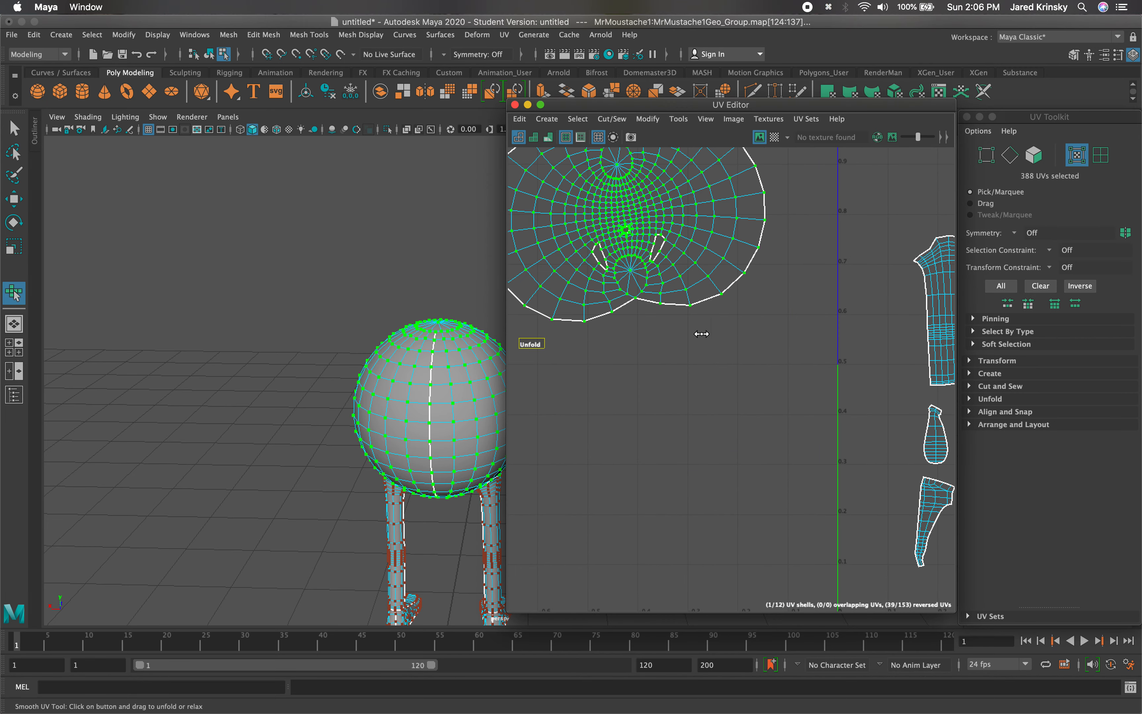
pyautogui.scroll(-2, 824, 320)
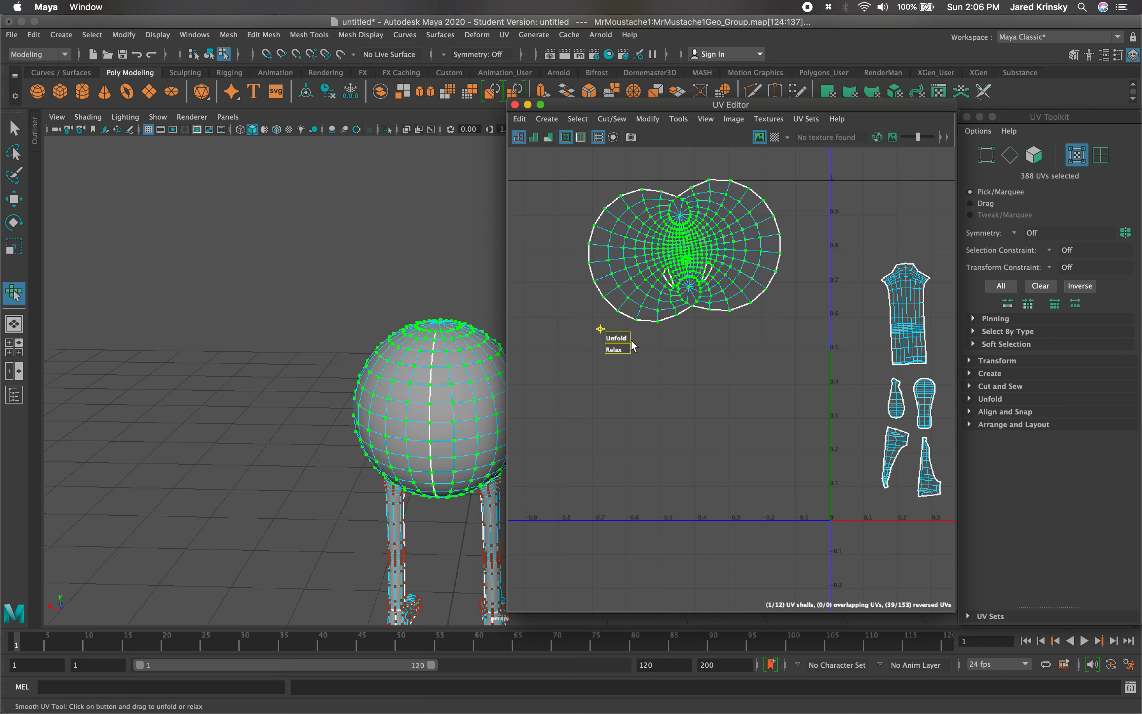
pyautogui.click(779, 310)
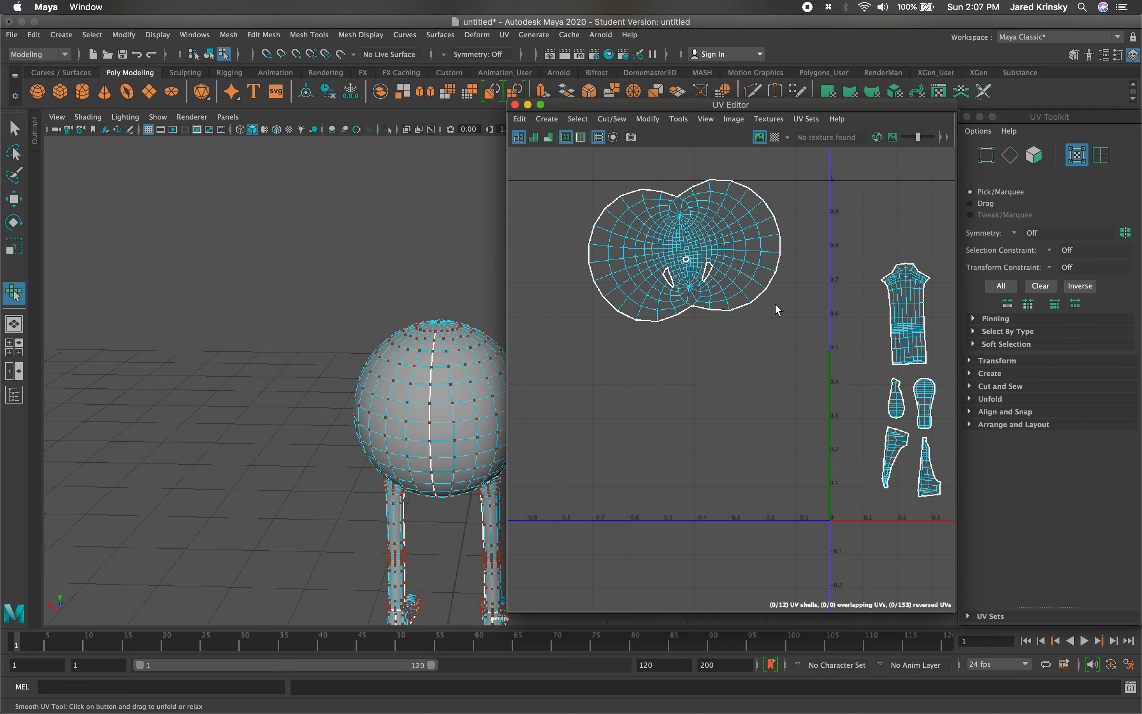
# Move the unfolded body shell into the 0–1 UV tile, between the two upper leg shells and above the moustache shell.
pyautogui.moveTo(729, 264); pyautogui.dragTo(697, 246, button='right')
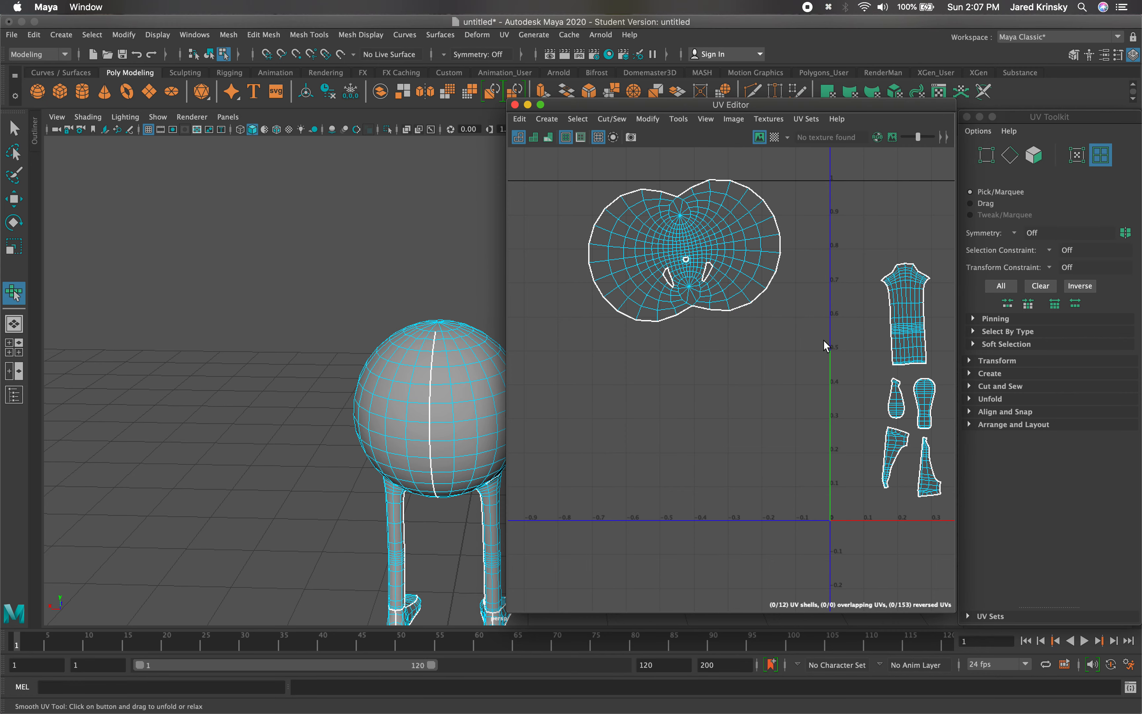
pyautogui.press('q')
pyautogui.press('w')
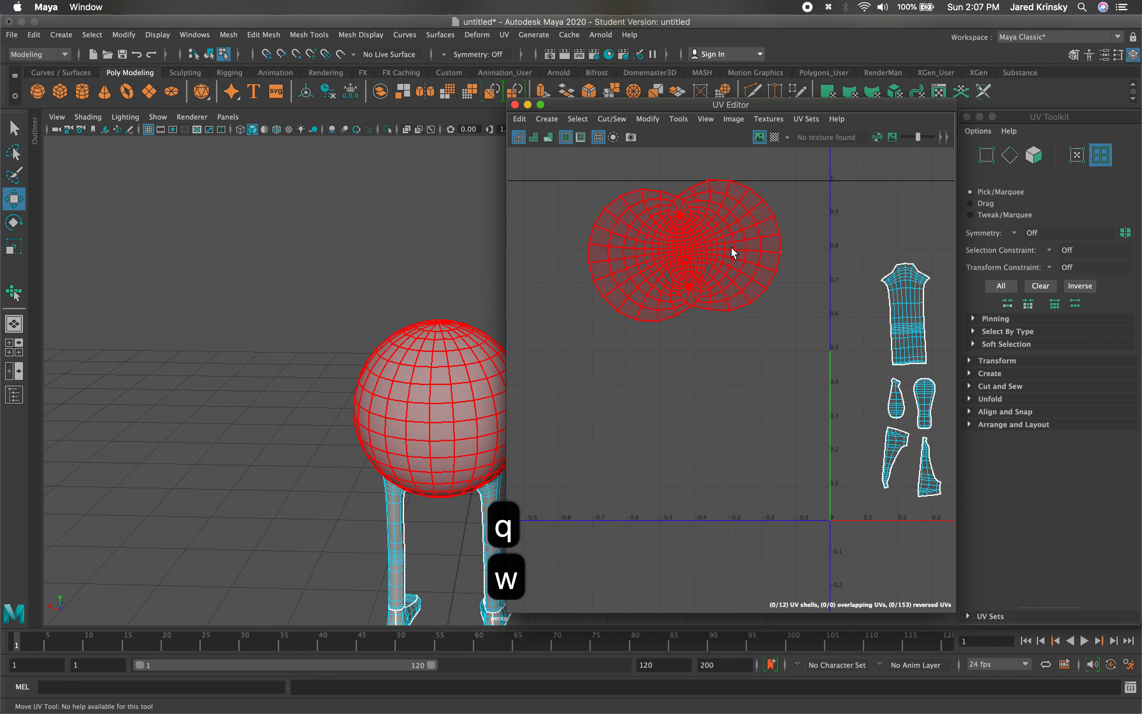
pyautogui.click(726, 247)
pyautogui.moveTo(688, 253); pyautogui.dragTo(994, 288)
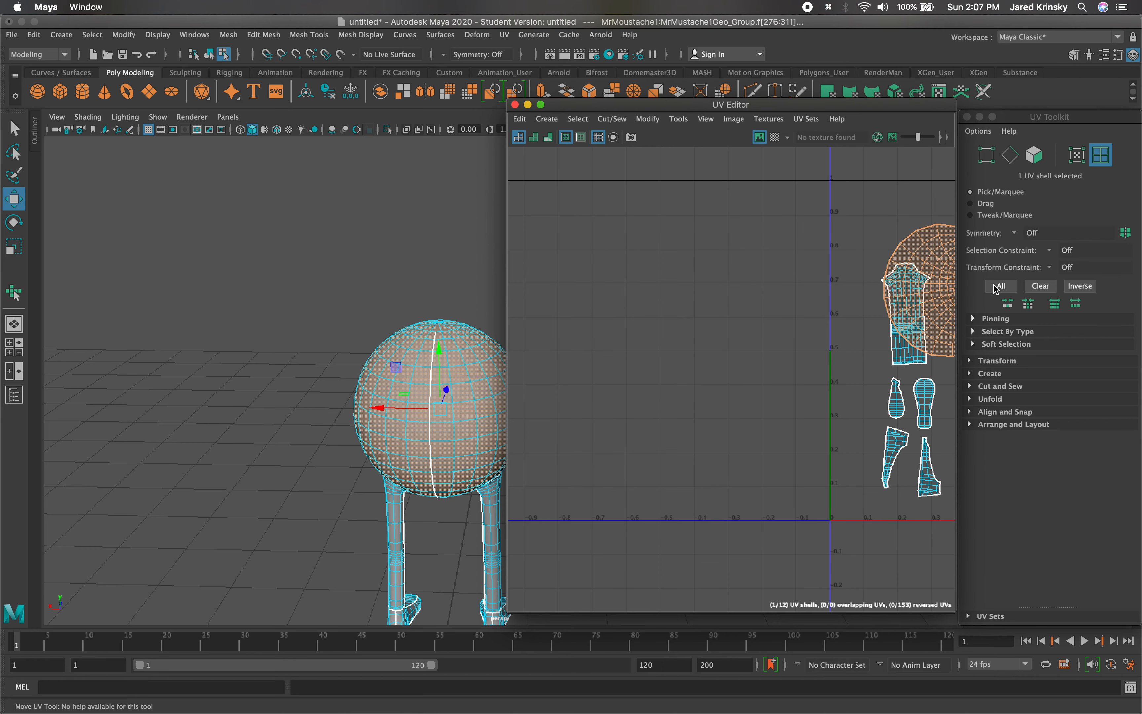
pyautogui.keyDown('alt'); pyautogui.moveTo(809, 337); pyautogui.dragTo(591, 366, button='middle'); pyautogui.keyUp('alt')
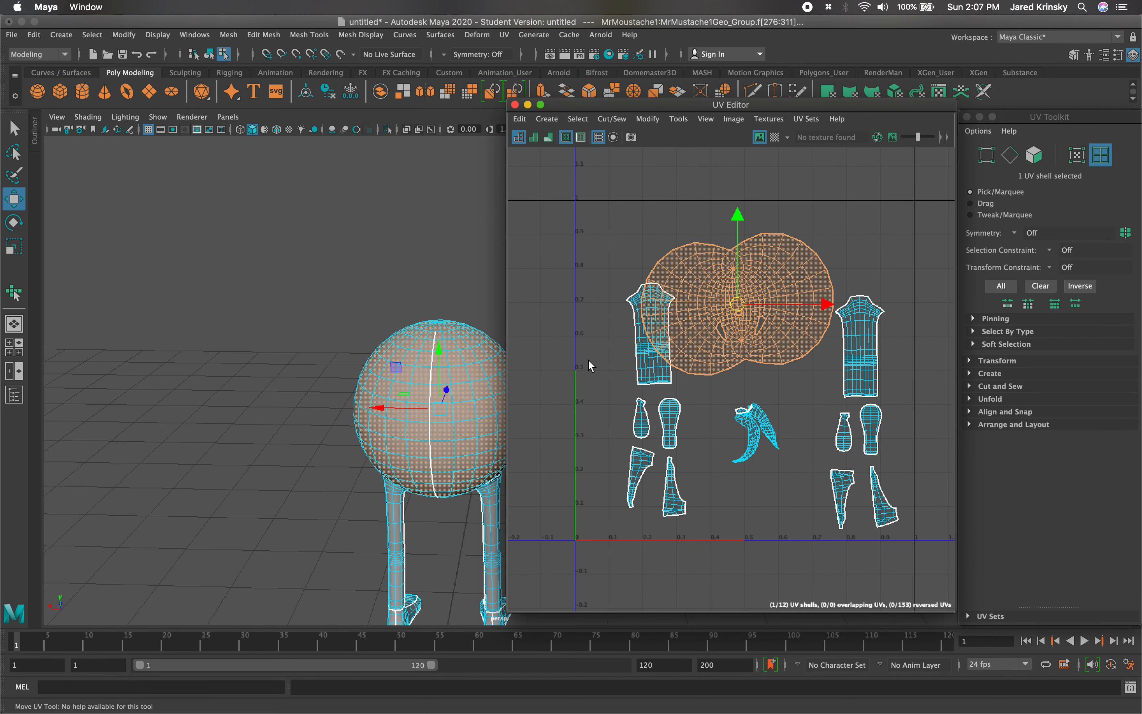
# Move the two long leg shells outward to opposite sides of the body shell, clear of it and level with each other.
pyautogui.click(632, 355)
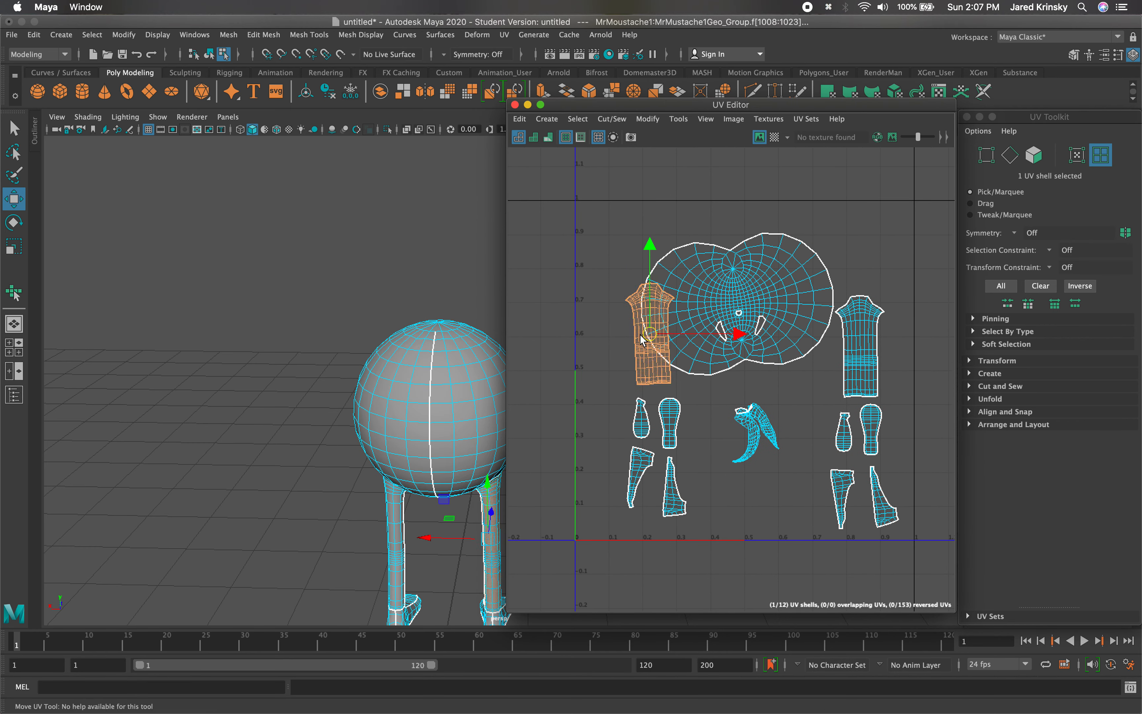
pyautogui.moveTo(647, 341); pyautogui.dragTo(608, 339)
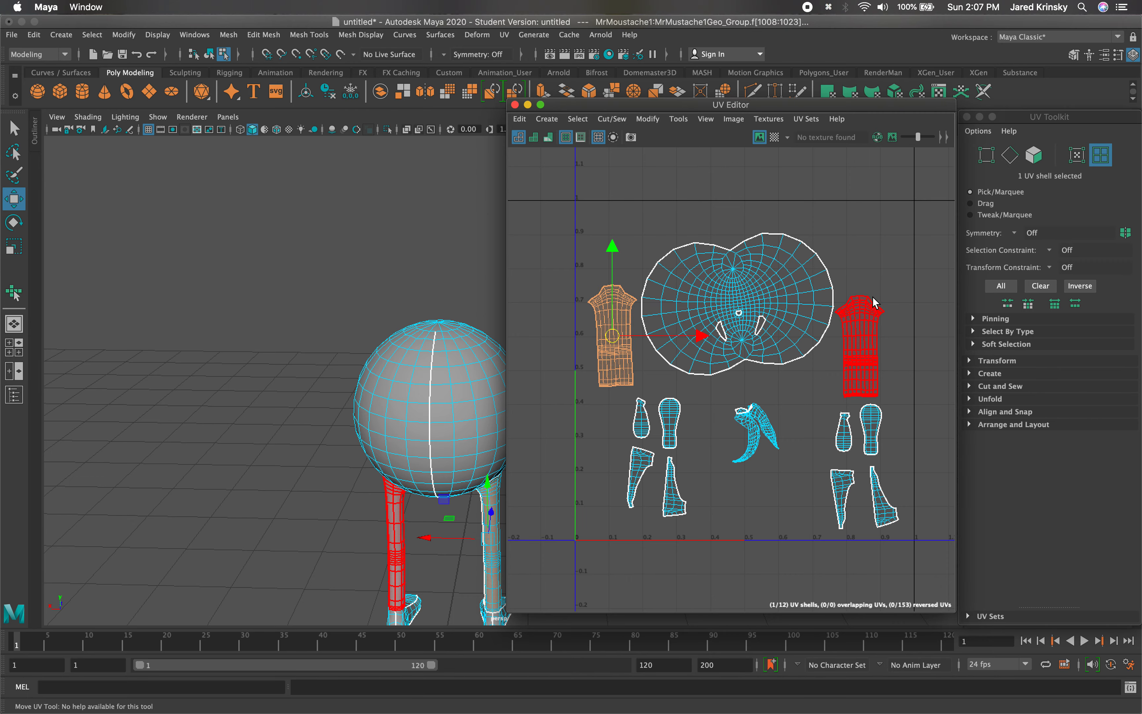
pyautogui.click(878, 317)
pyautogui.moveTo(877, 318); pyautogui.dragTo(893, 317)
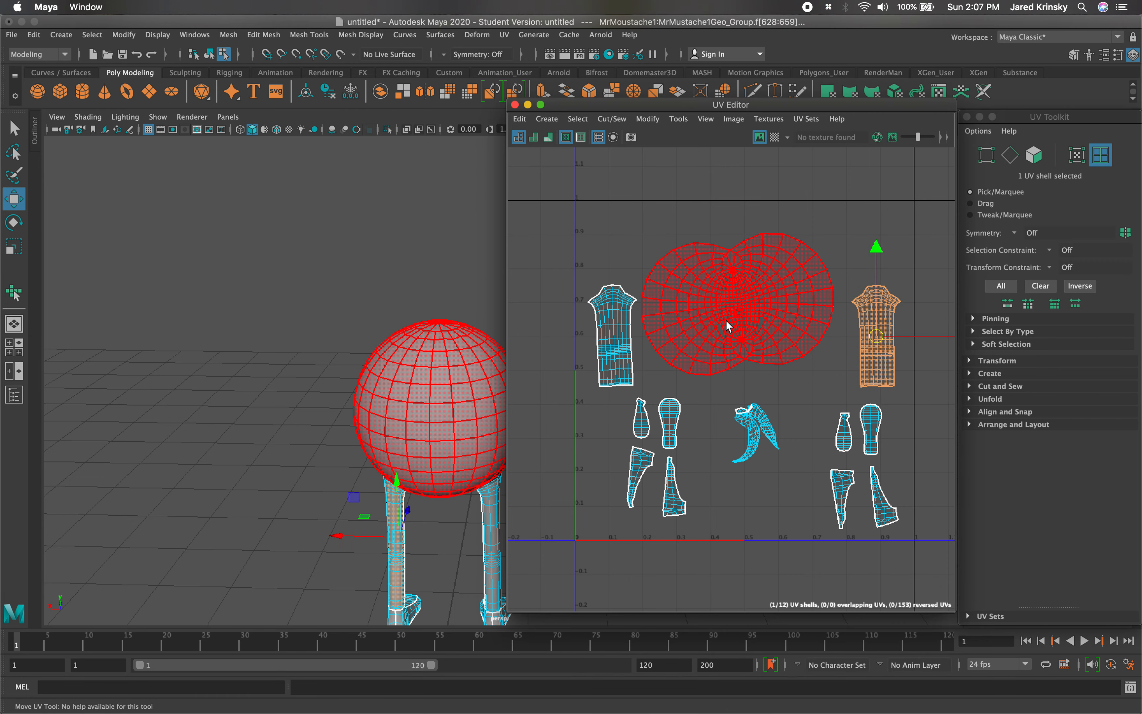
# Shift the body shell slightly up so it sits centred between the long leg shells, and clear the selection.
pyautogui.click(726, 321)
pyautogui.moveTo(745, 306); pyautogui.dragTo(749, 293)
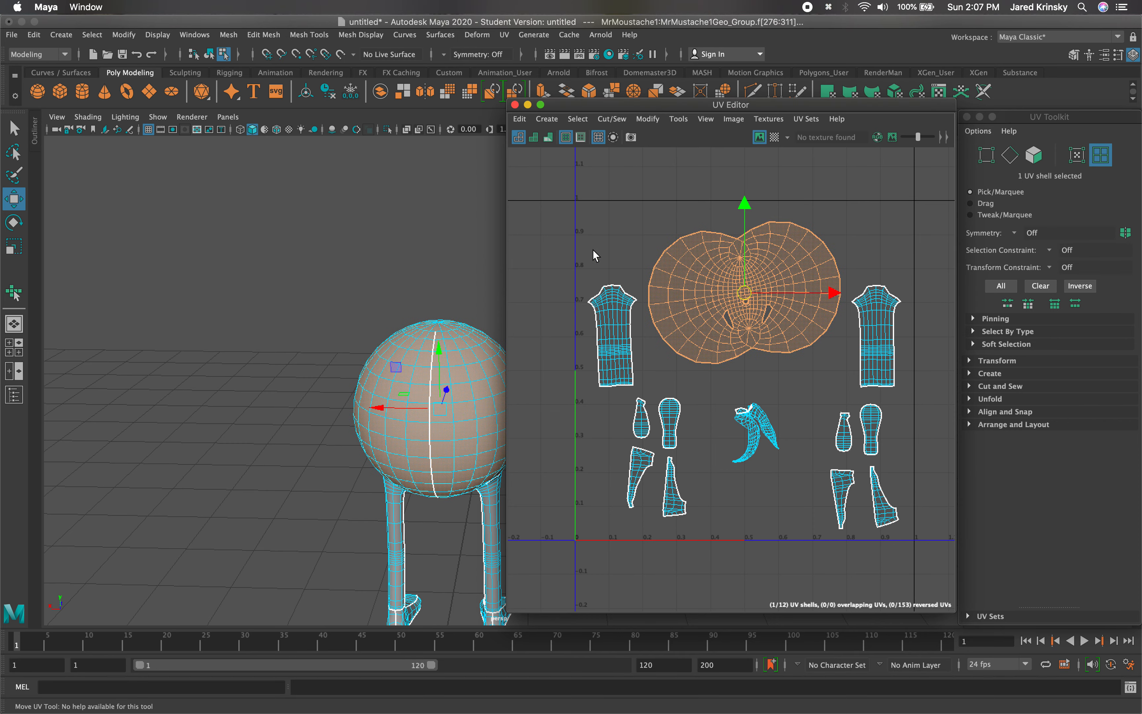
pyautogui.click(651, 367)
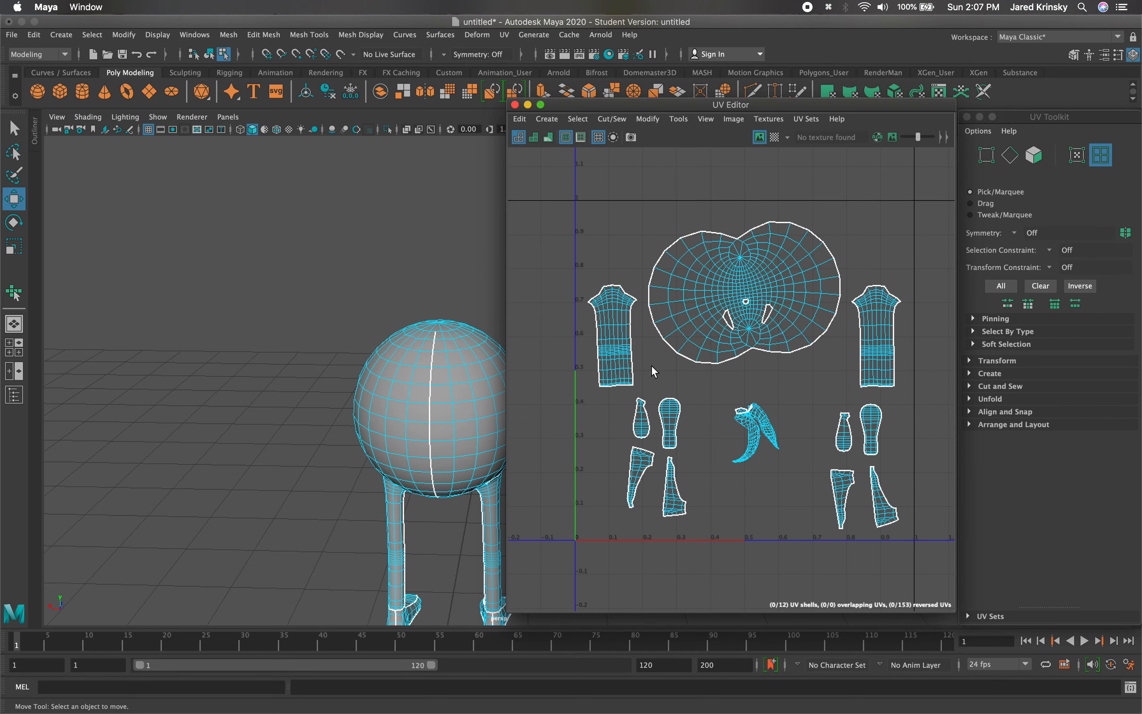